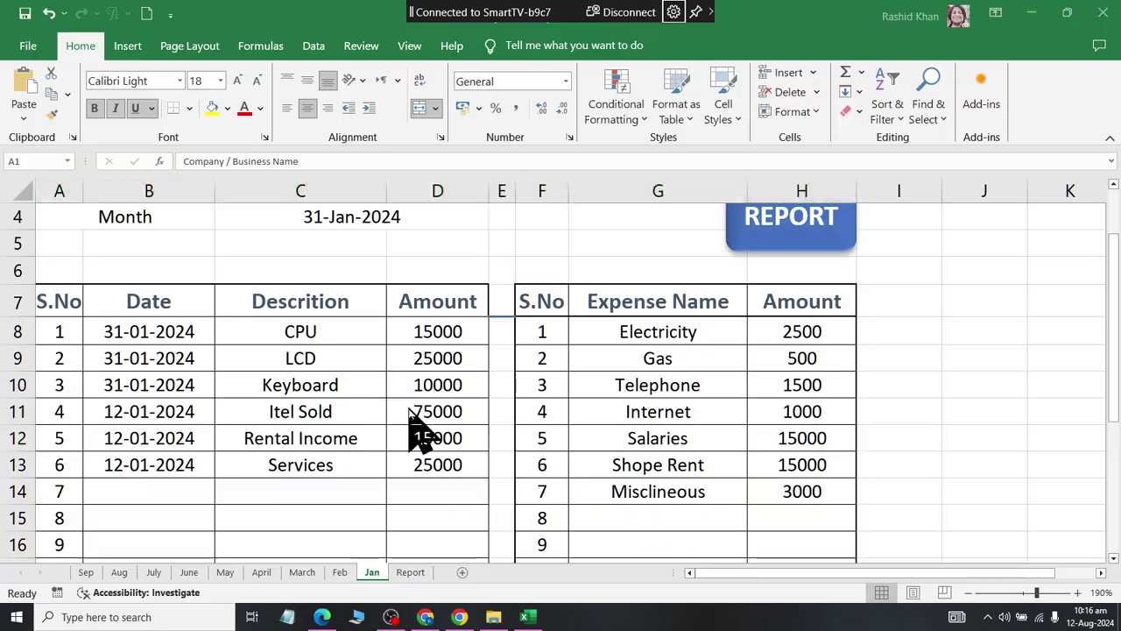
# On the Report sheet, choose Jan in the C1 month dropdown
pyautogui.click(412, 572)
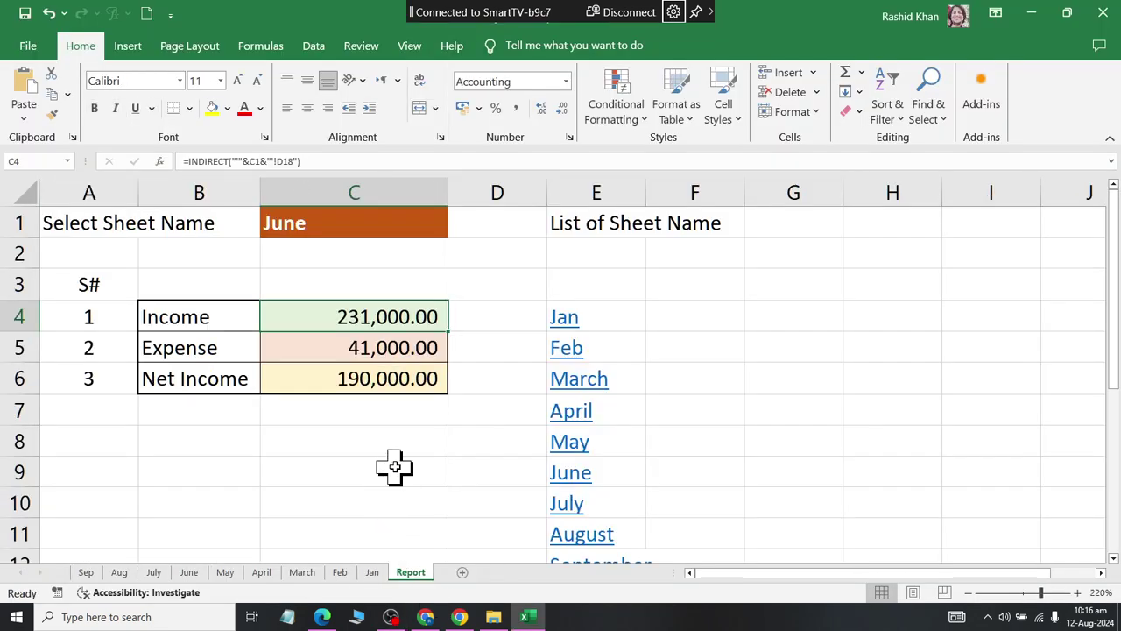
pyautogui.scroll(-1, 394, 468)
pyautogui.scroll(1, 394, 451)
pyautogui.click(438, 229)
pyautogui.click(453, 230)
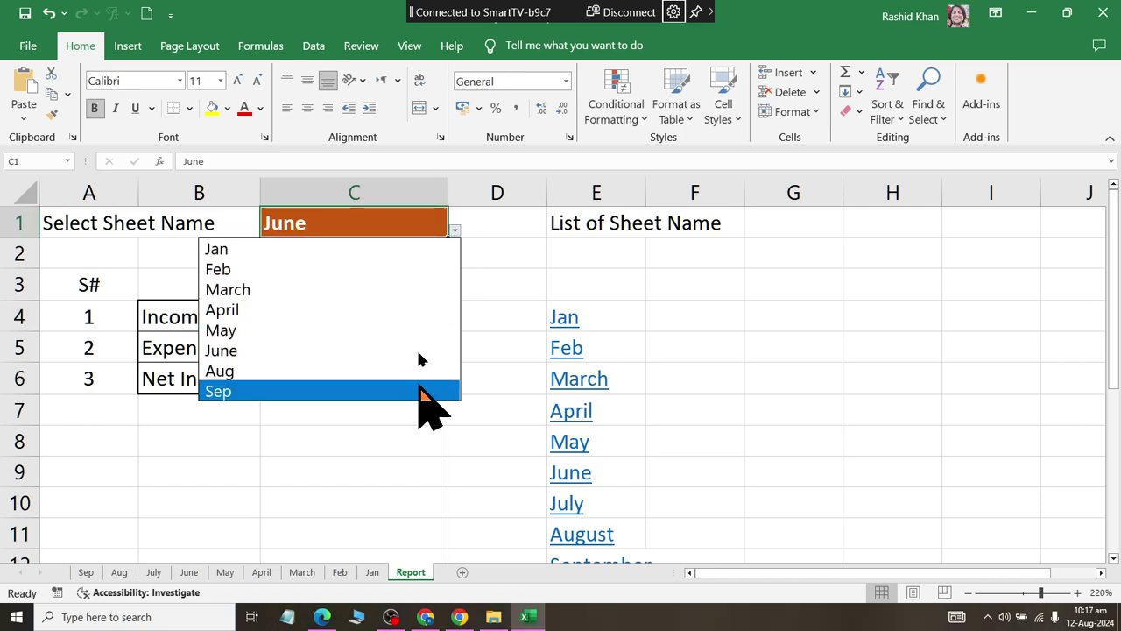
pyautogui.click(415, 247)
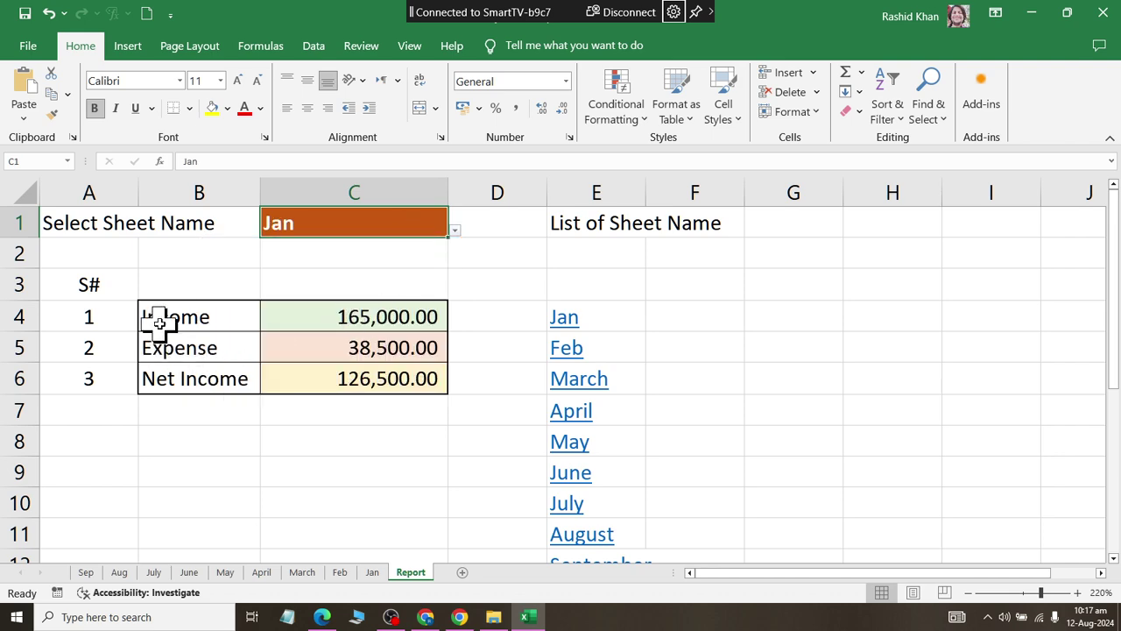
# Select the report's Income, Expense and Net Income rows to review the Jan figures
pyautogui.moveTo(155, 315); pyautogui.dragTo(371, 326)
pyautogui.moveTo(175, 351)
pyautogui.mouseDown()
pyautogui.moveTo(375, 357)
pyautogui.moveTo(364, 359)
pyautogui.mouseUp()
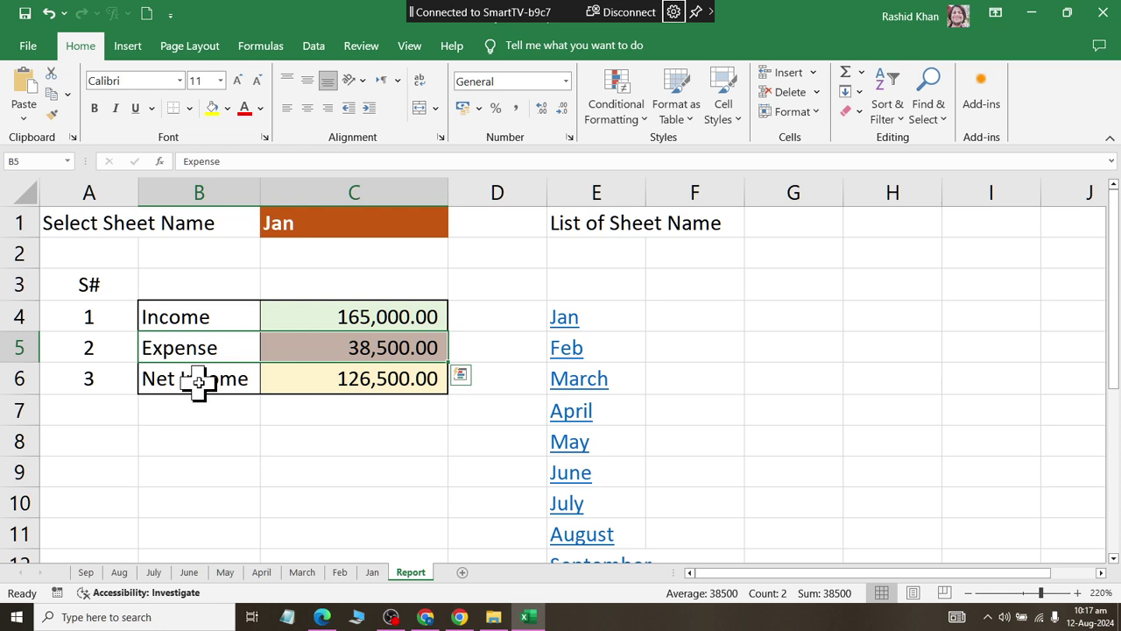
pyautogui.moveTo(199, 382); pyautogui.dragTo(357, 378)
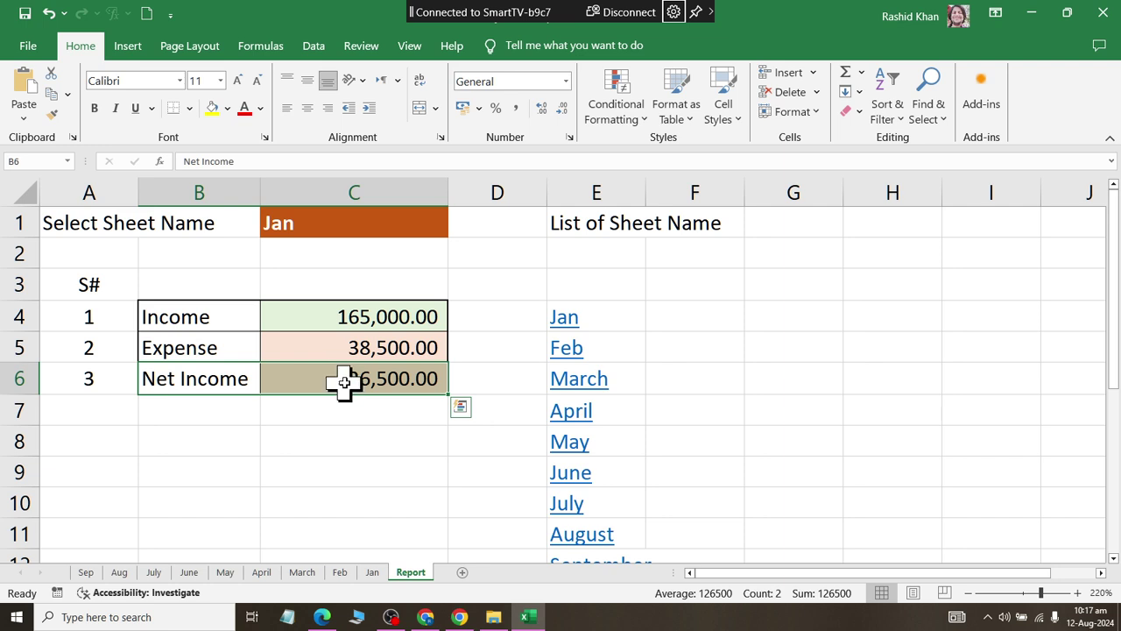
# Change C1 to May and check the Income, Expense and Net Income figures in C4:C6
pyautogui.click(410, 224)
pyautogui.click(454, 231)
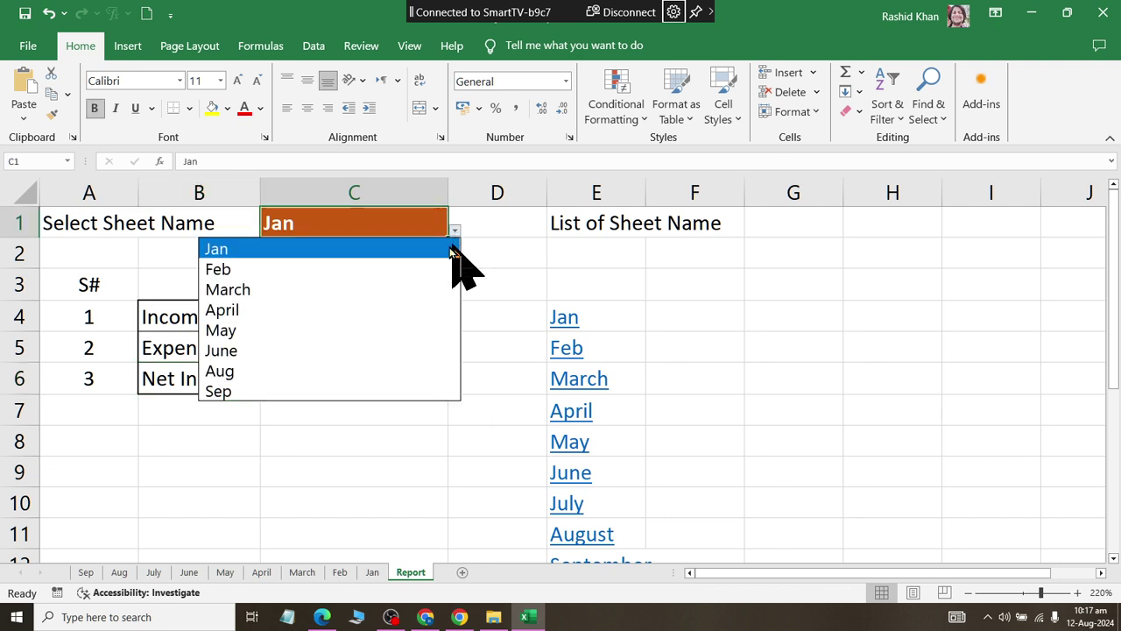
pyautogui.click(408, 329)
pyautogui.click(408, 319)
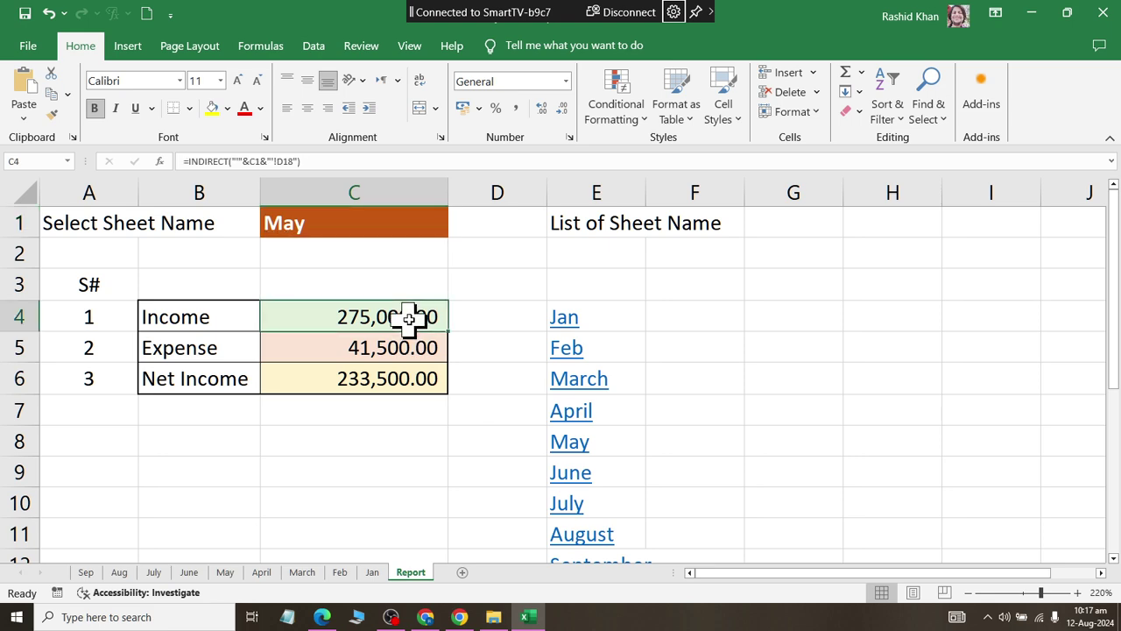
pyautogui.click(408, 350)
pyautogui.click(408, 379)
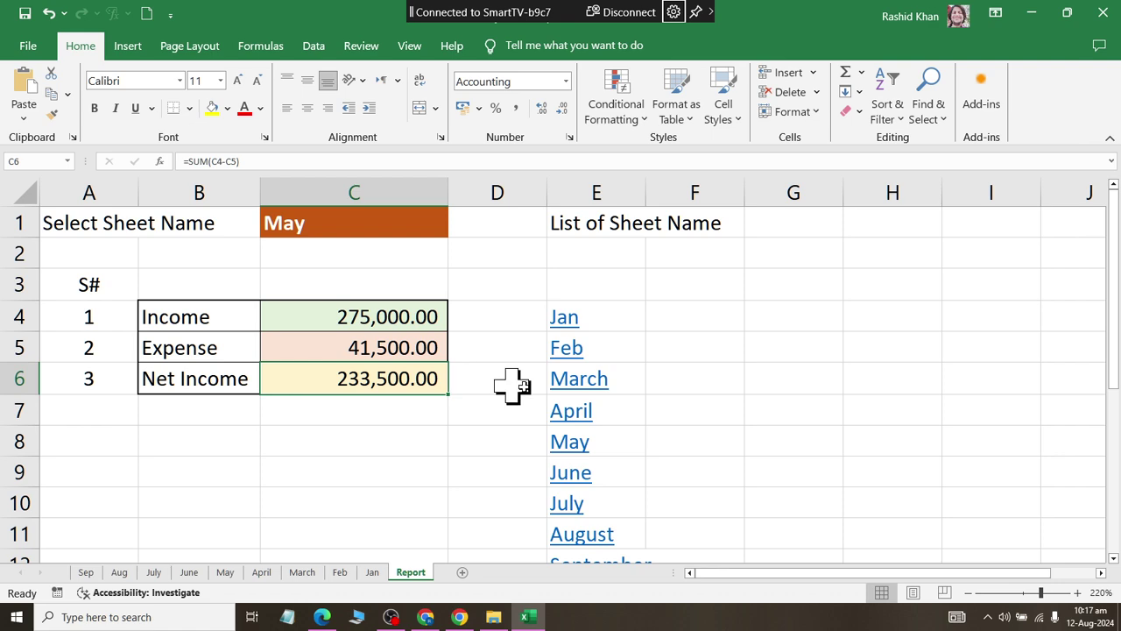
pyautogui.keyDown('ctrl'); pyautogui.click(563, 442); pyautogui.keyUp('ctrl')
pyautogui.click(542, 442)
pyautogui.click(565, 443)
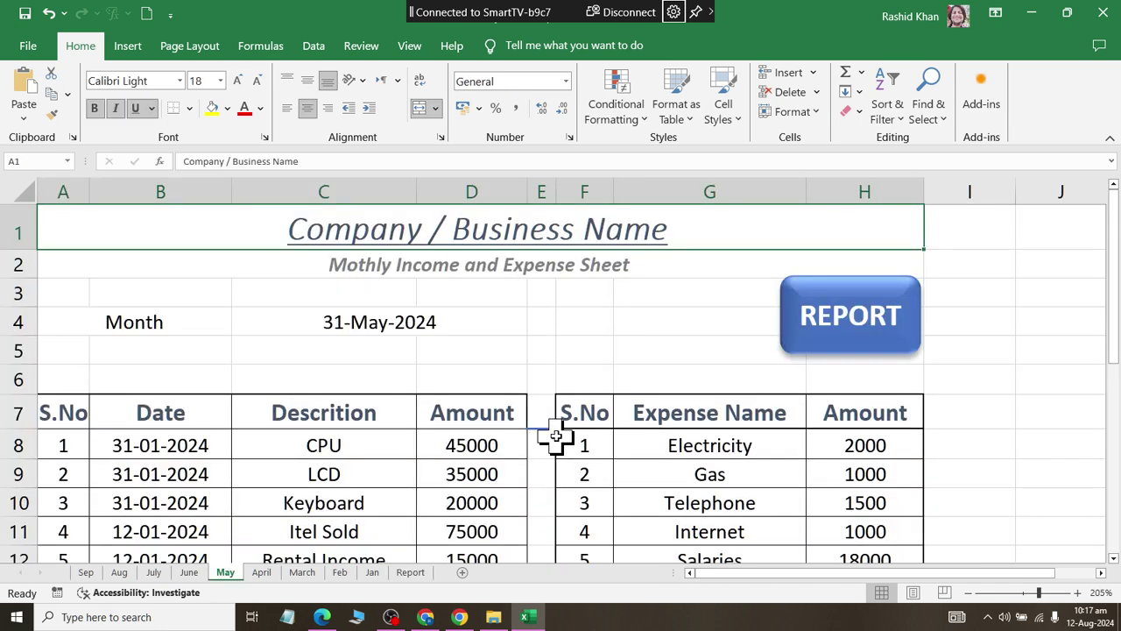
pyautogui.scroll(-2, 515, 413)
pyautogui.scroll(1, 511, 411)
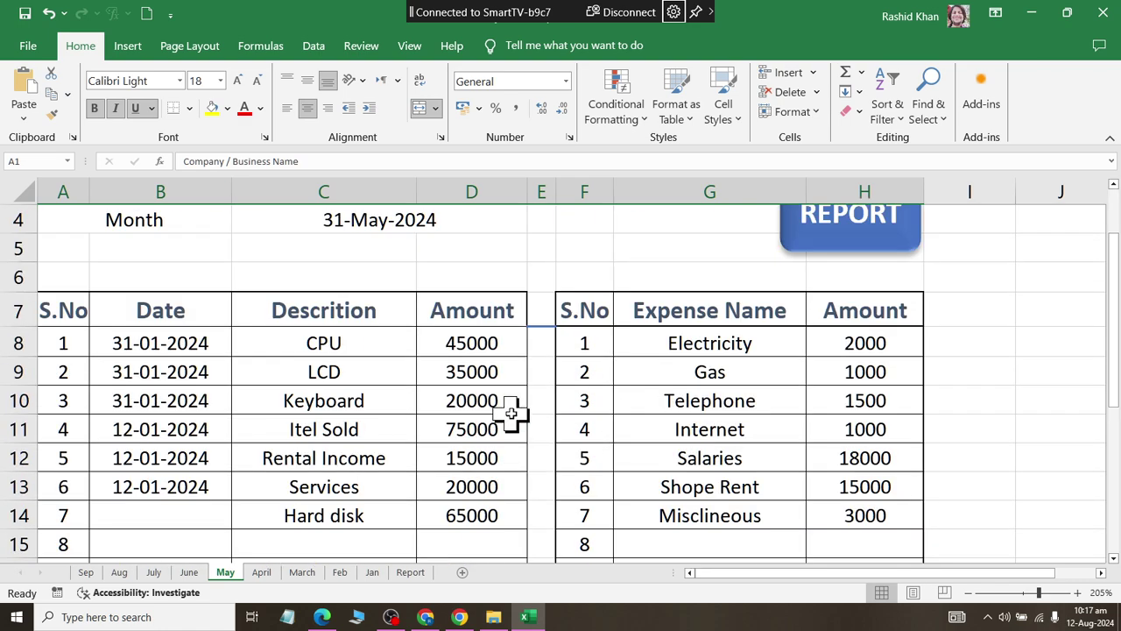
pyautogui.scroll(1, 511, 412)
pyautogui.click(296, 317)
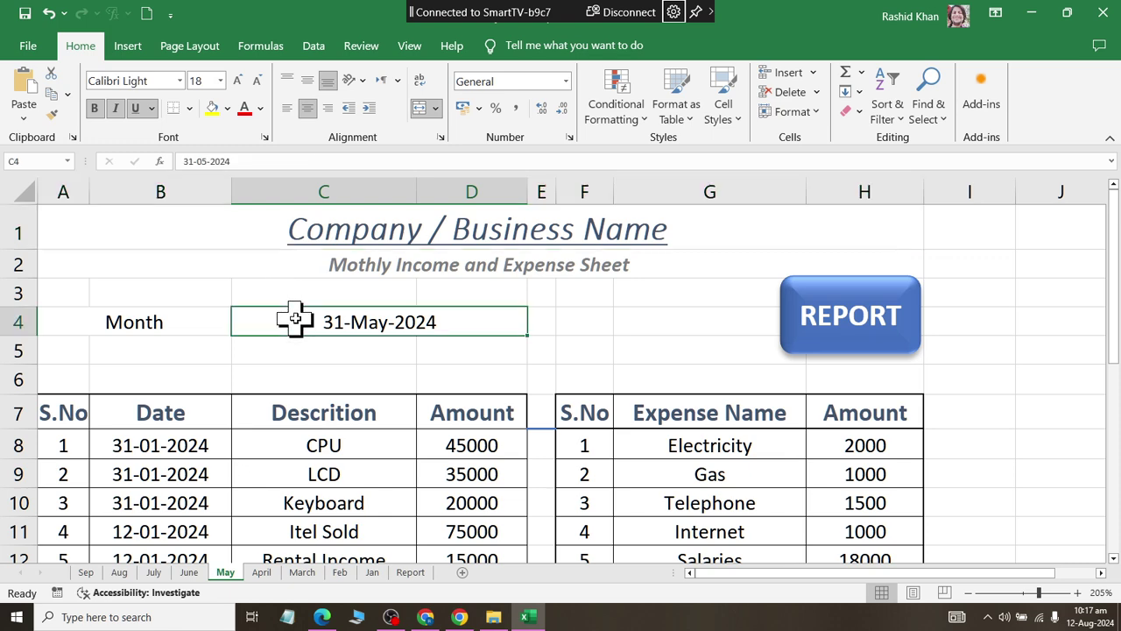
pyautogui.moveTo(315, 431); pyautogui.dragTo(444, 504)
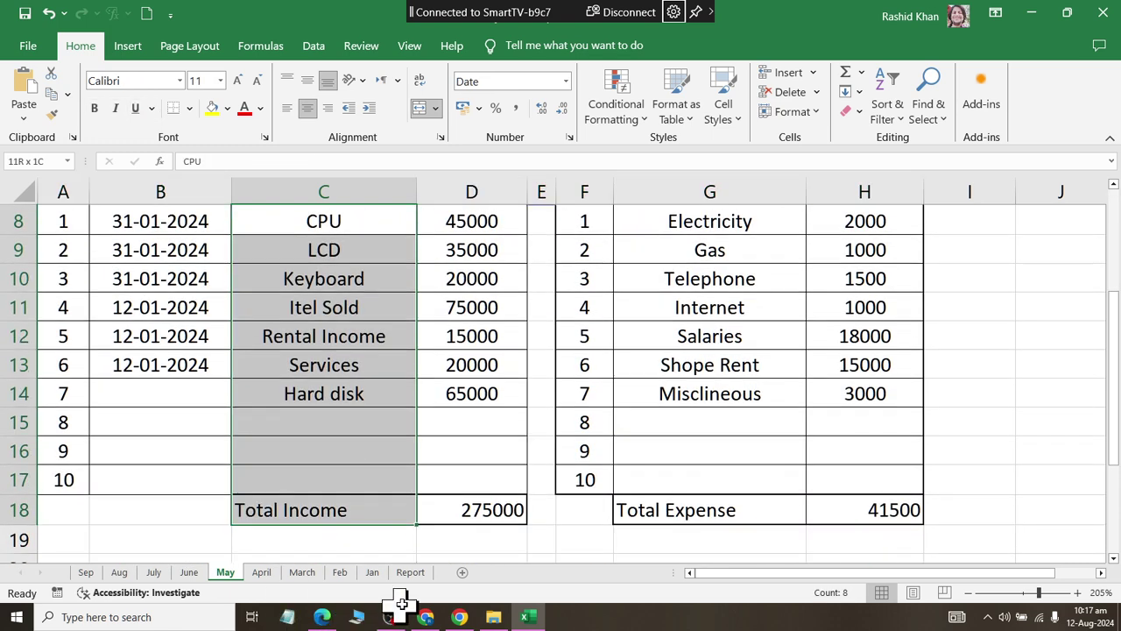
pyautogui.scroll(3, 685, 226)
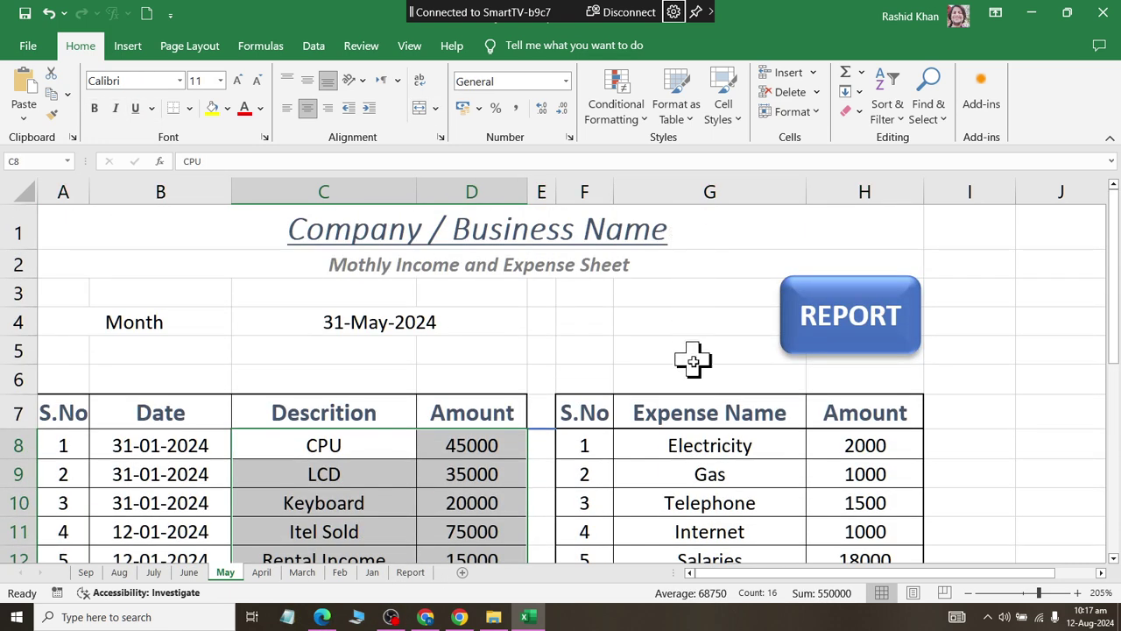
pyautogui.moveTo(681, 447); pyautogui.dragTo(839, 482)
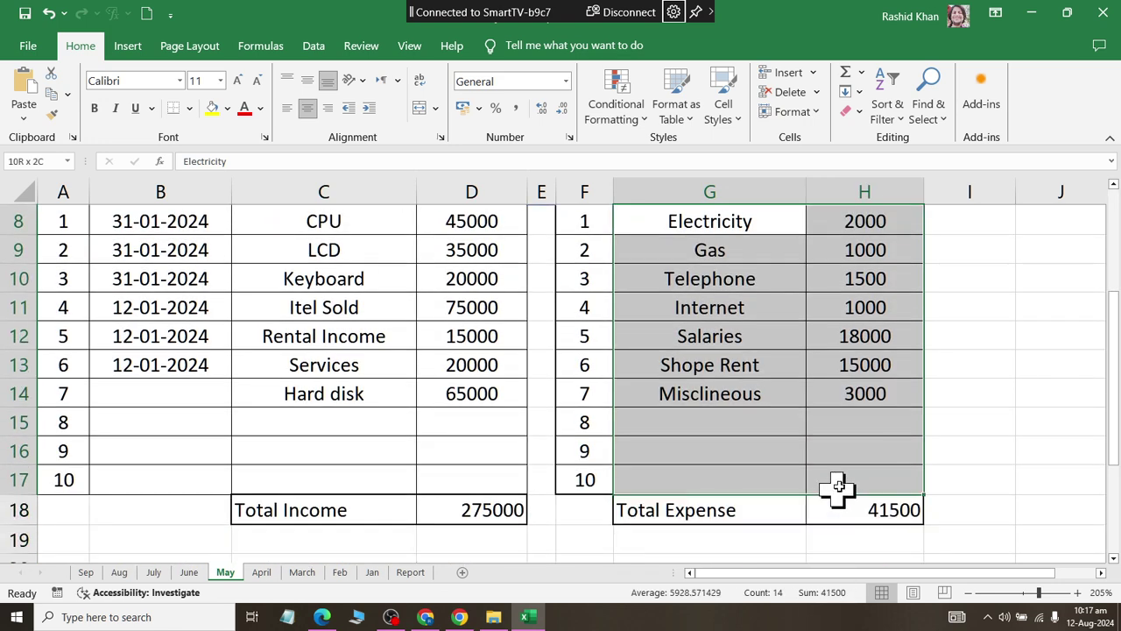
pyautogui.scroll(-3, 837, 522)
pyautogui.scroll(-1, 771, 412)
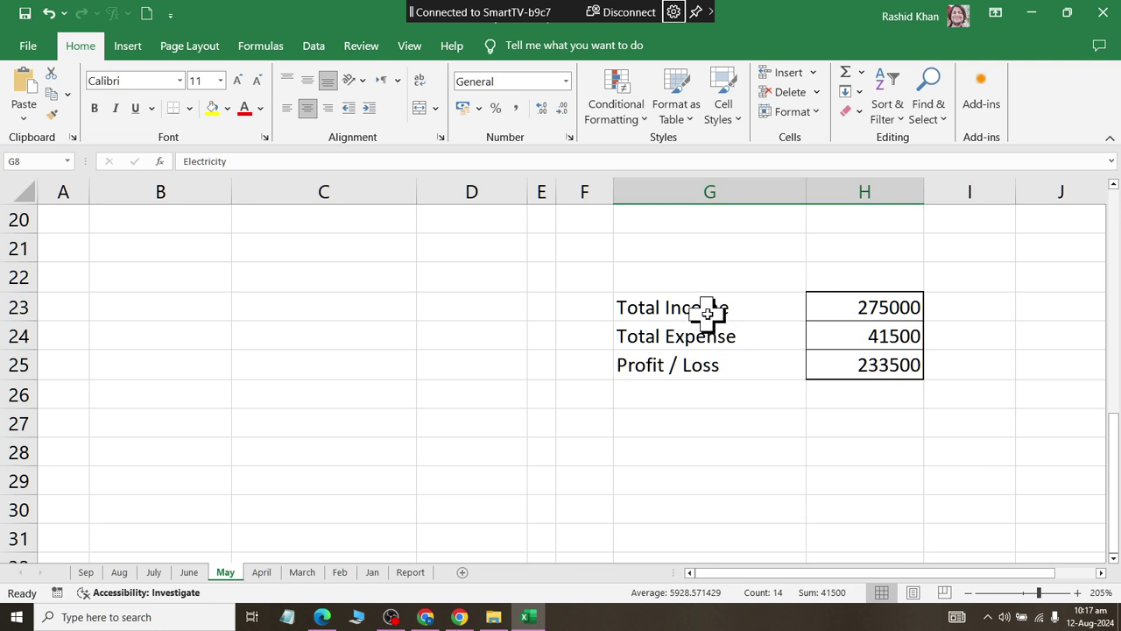
pyautogui.moveTo(708, 307); pyautogui.dragTo(898, 308)
pyautogui.click(852, 332)
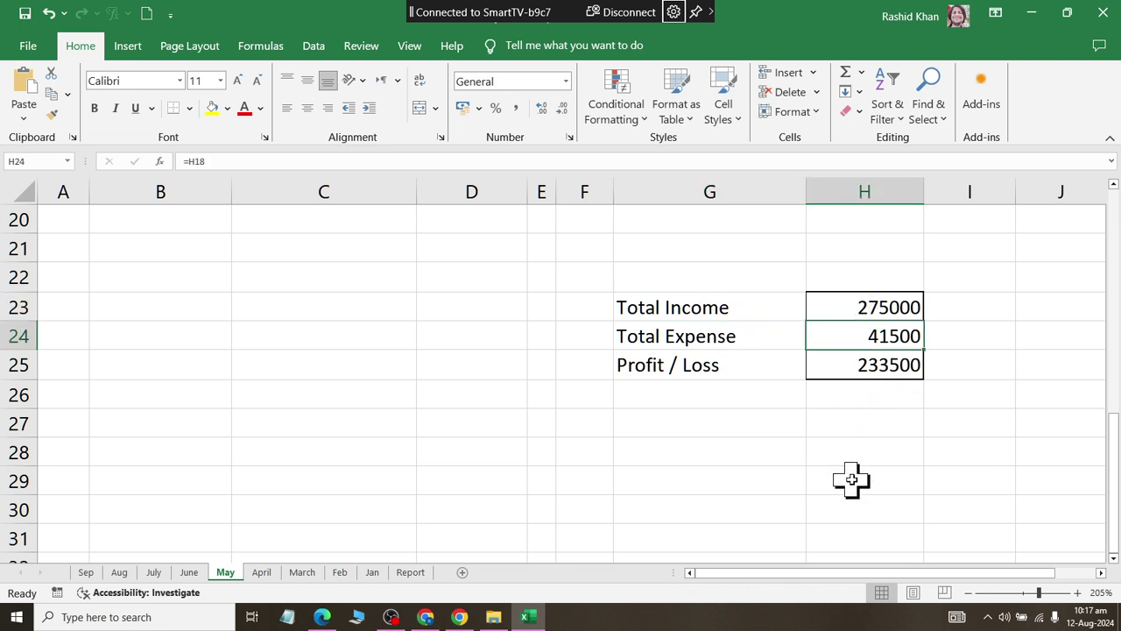
pyautogui.click(408, 573)
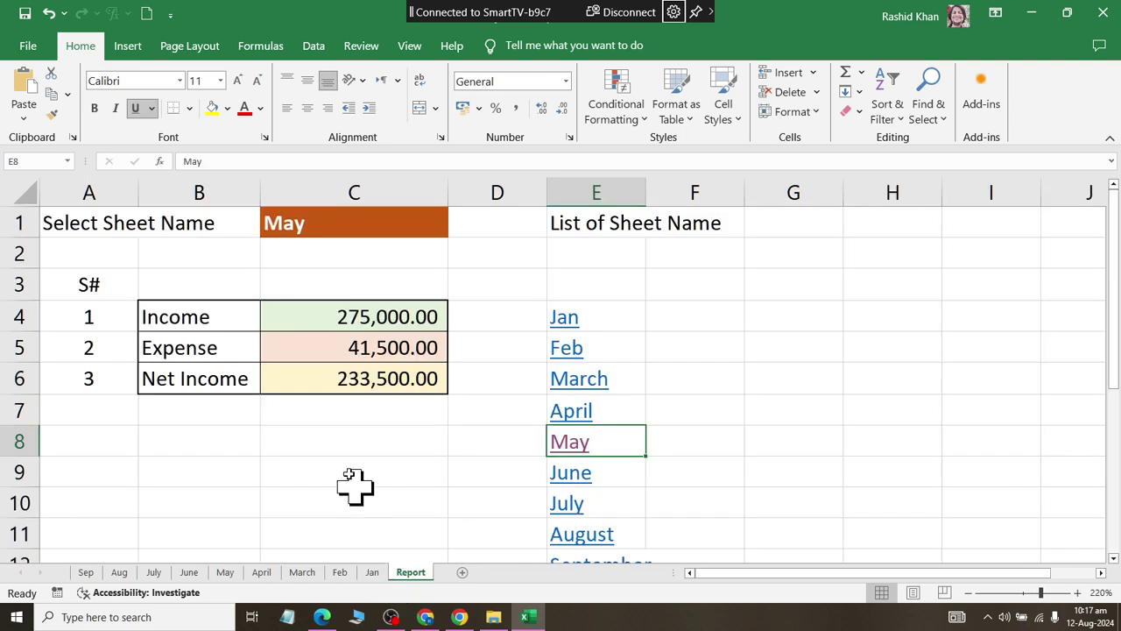
pyautogui.click(361, 227)
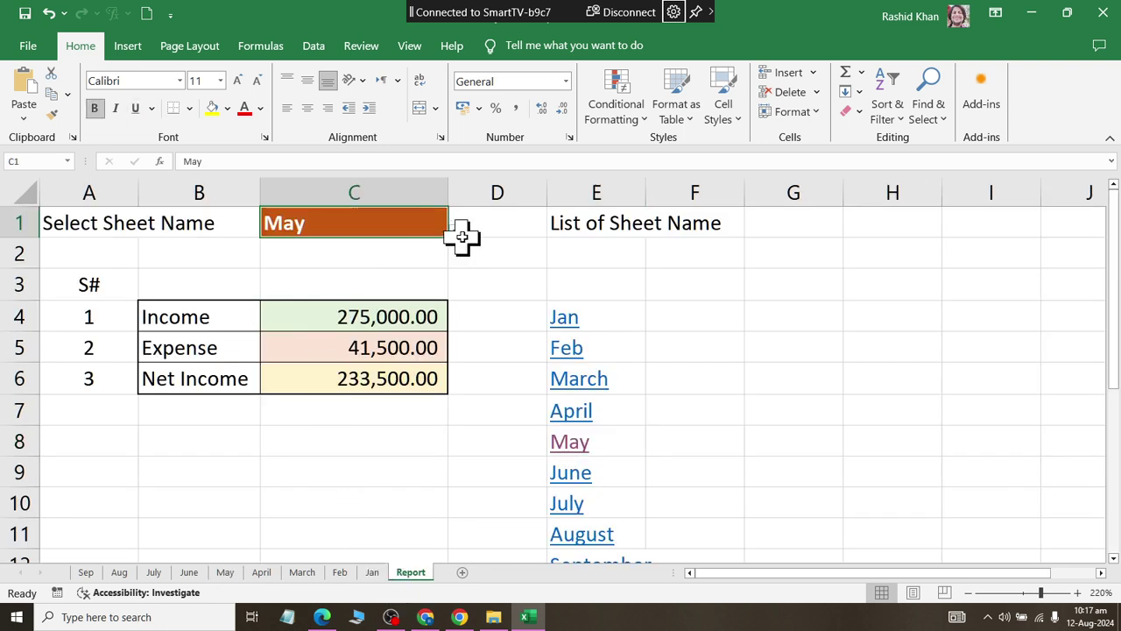
pyautogui.click(455, 229)
pyautogui.click(387, 408)
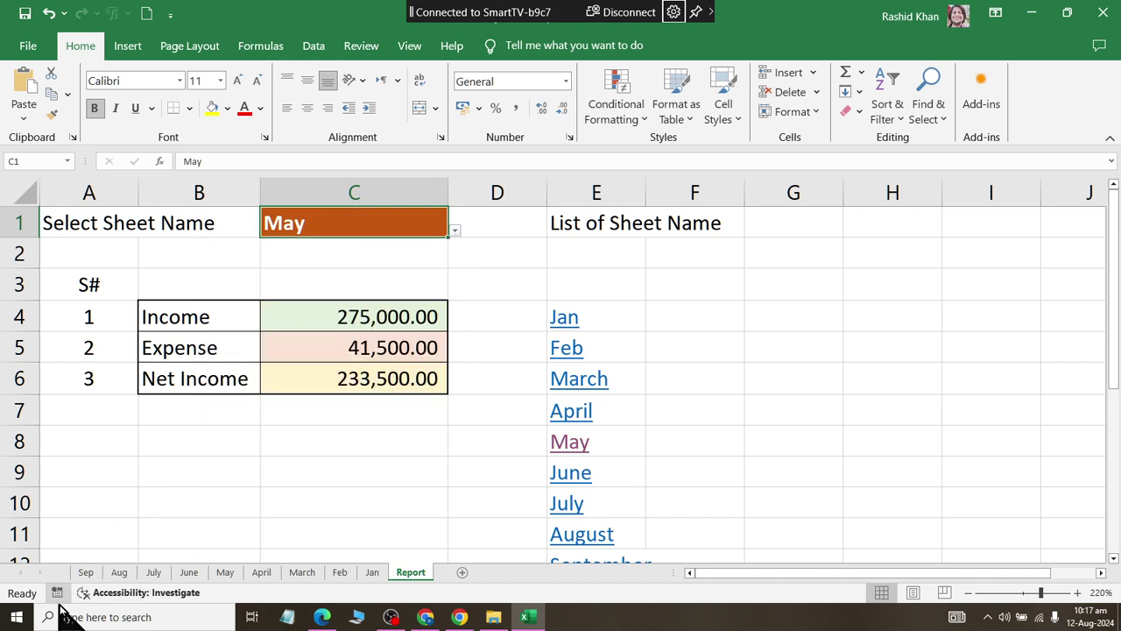
pyautogui.moveTo(240, 319); pyautogui.dragTo(233, 345)
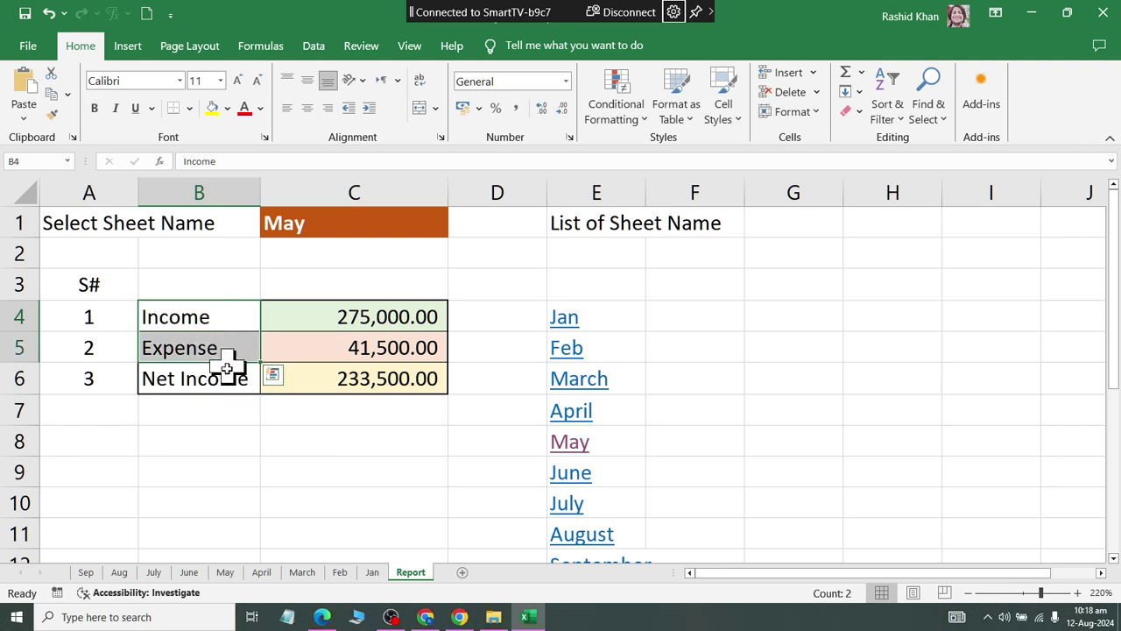
pyautogui.click(86, 574)
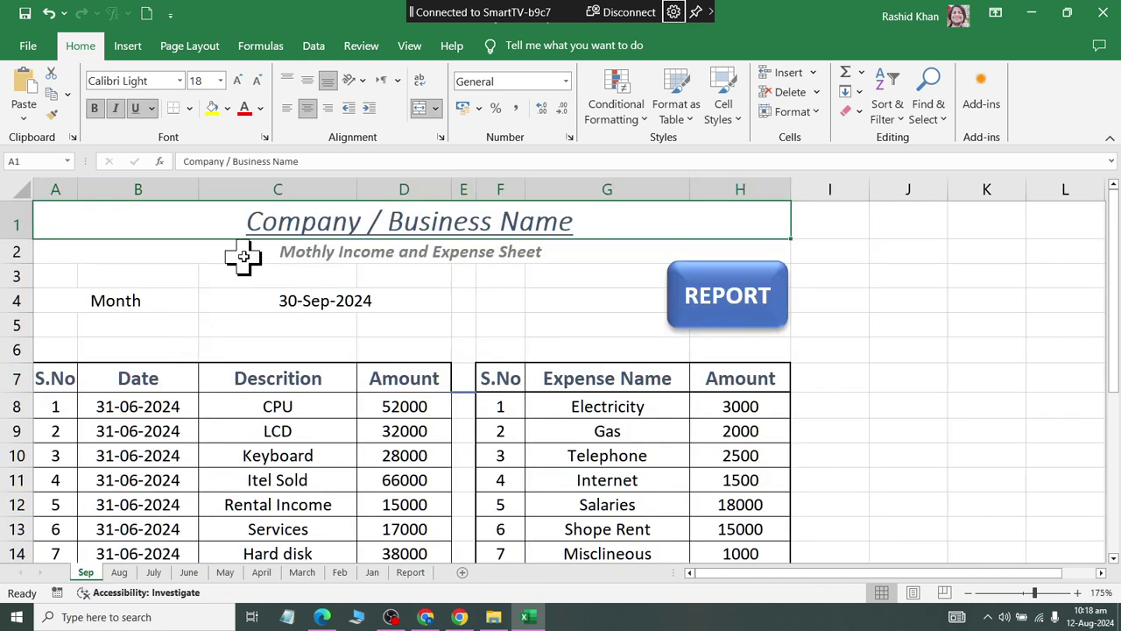
pyautogui.moveTo(279, 215); pyautogui.dragTo(286, 304)
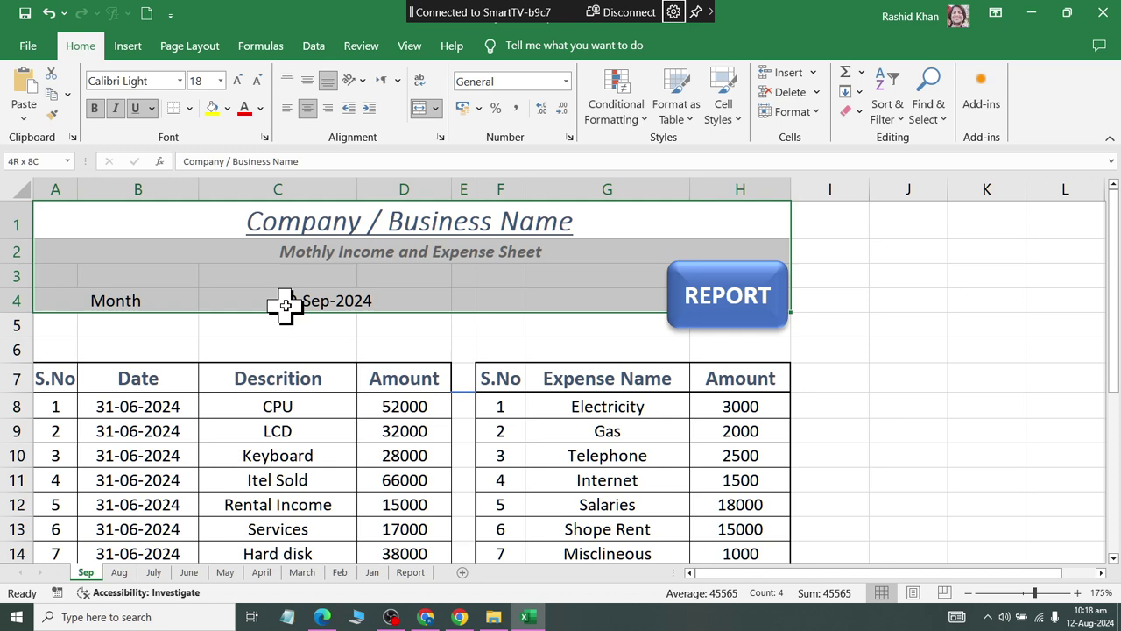
pyautogui.scroll(-3, 293, 343)
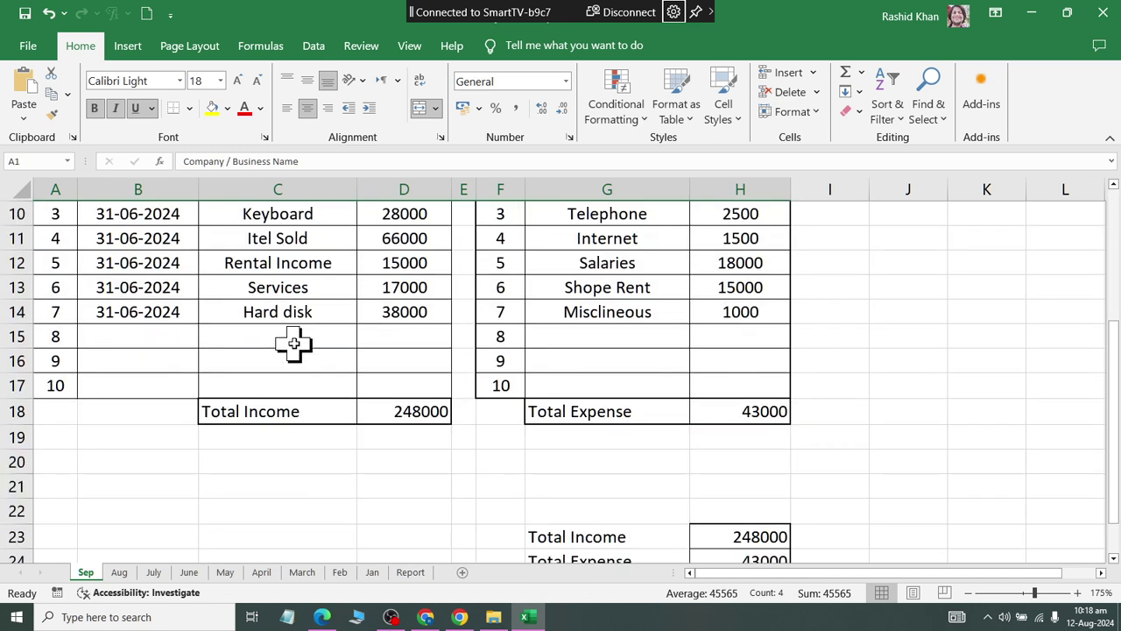
pyautogui.scroll(2, 295, 342)
pyautogui.moveTo(110, 285); pyautogui.dragTo(377, 540)
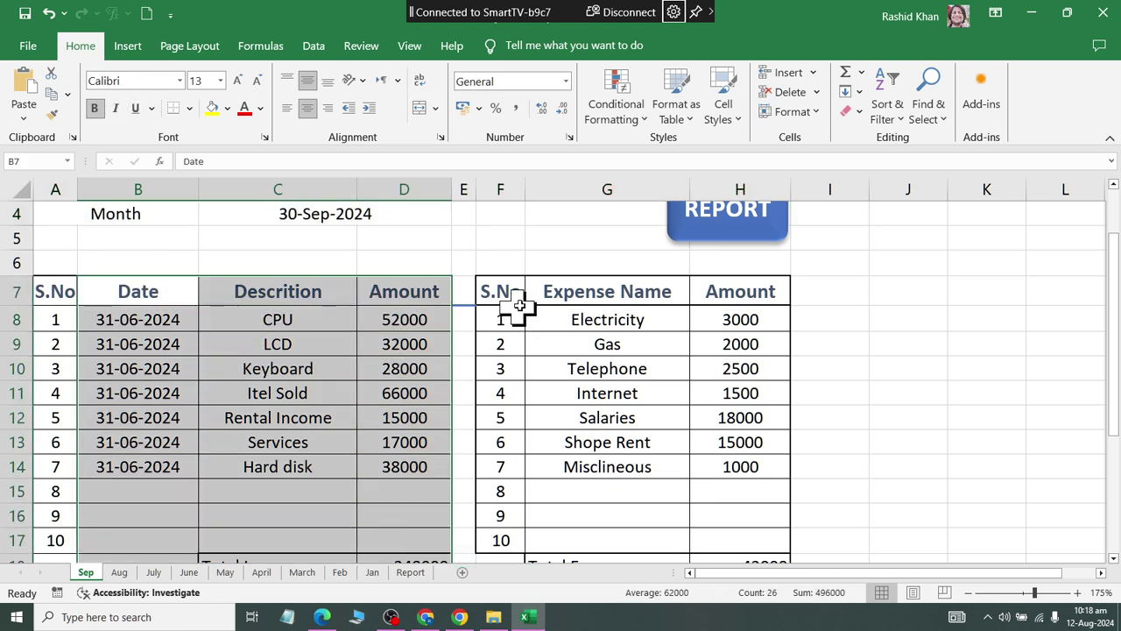
pyautogui.moveTo(500, 293); pyautogui.dragTo(740, 540)
pyautogui.scroll(-1, 470, 506)
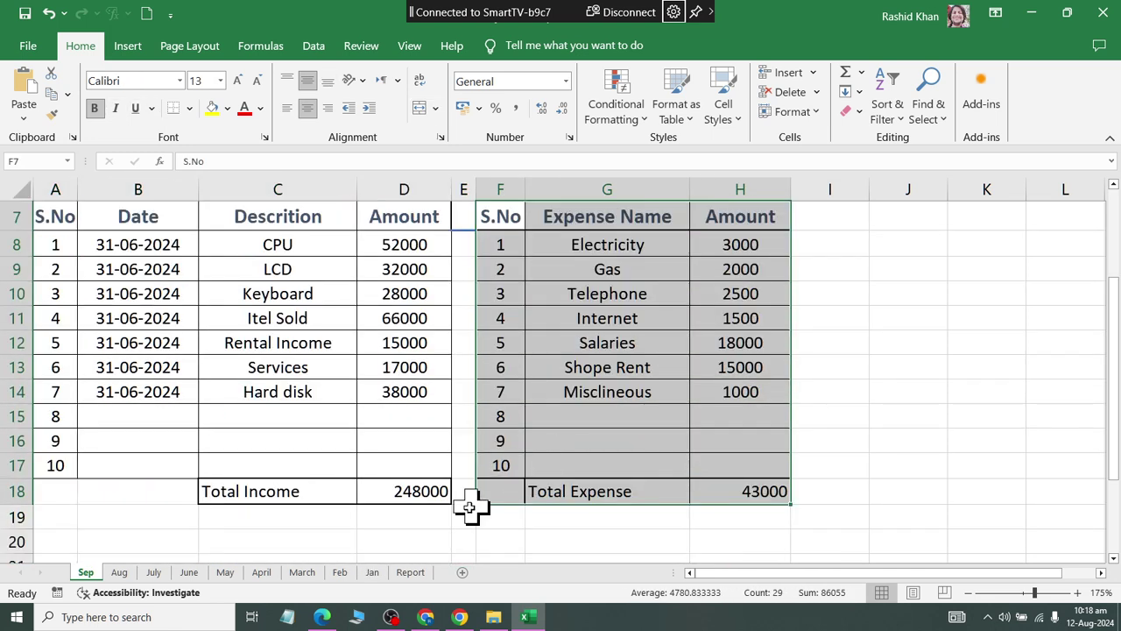
pyautogui.doubleClick(397, 499)
pyautogui.click(744, 493)
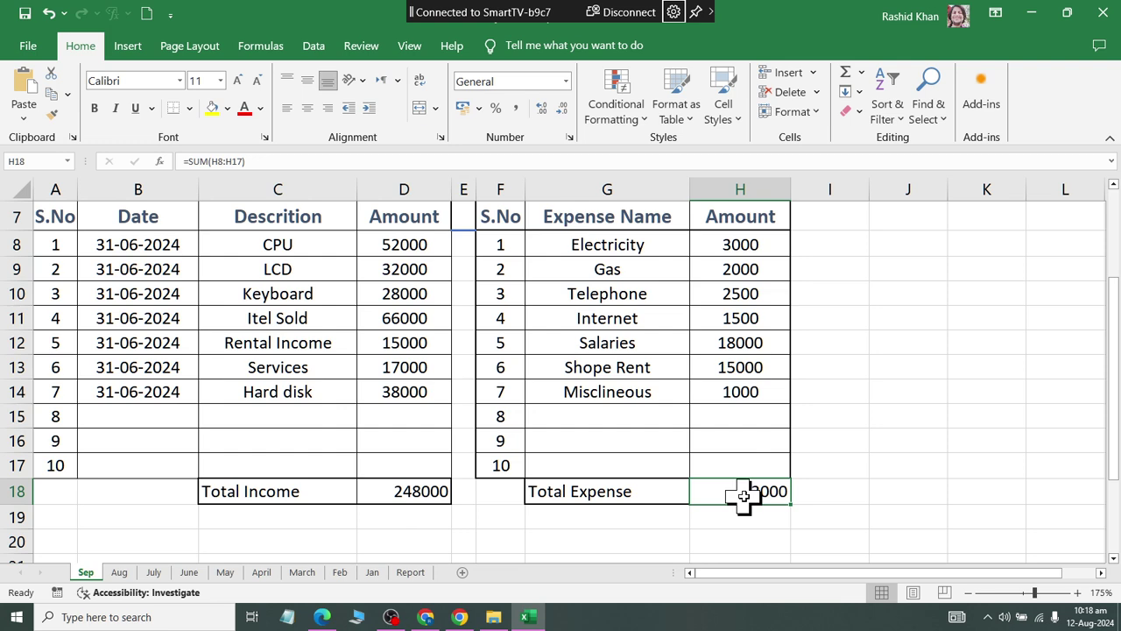
pyautogui.doubleClick(744, 496)
pyautogui.press('Escape')
pyautogui.scroll(-1, 780, 525)
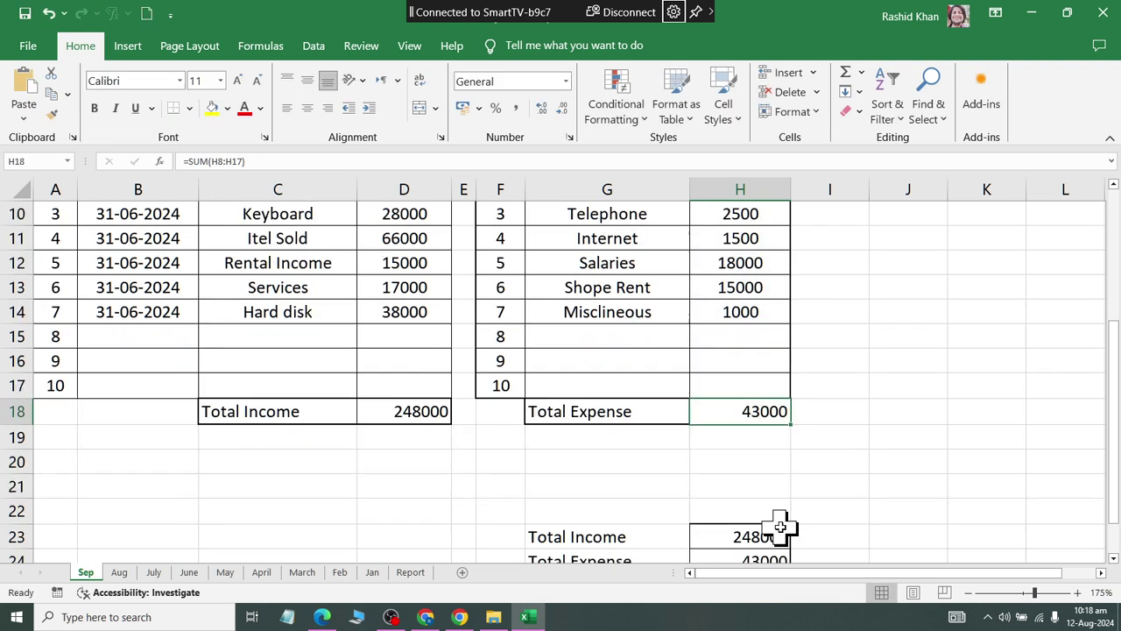
pyautogui.scroll(-2, 780, 526)
pyautogui.click(741, 389)
pyautogui.write('=')
pyautogui.click(410, 267)
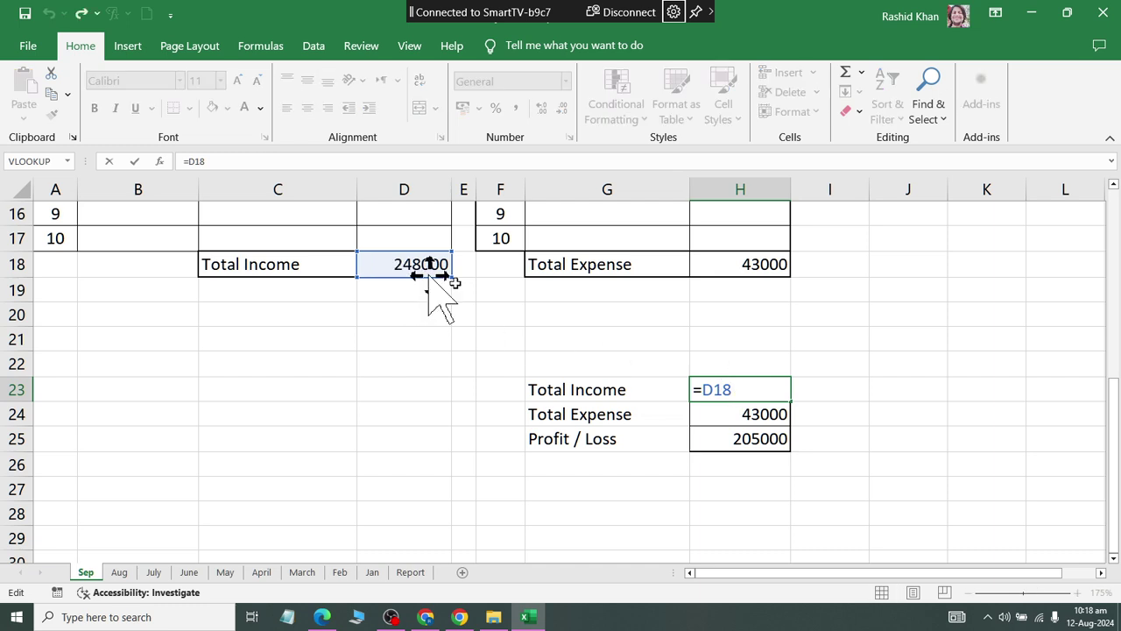
pyautogui.press('Return')
pyautogui.write('=')
pyautogui.click(782, 265)
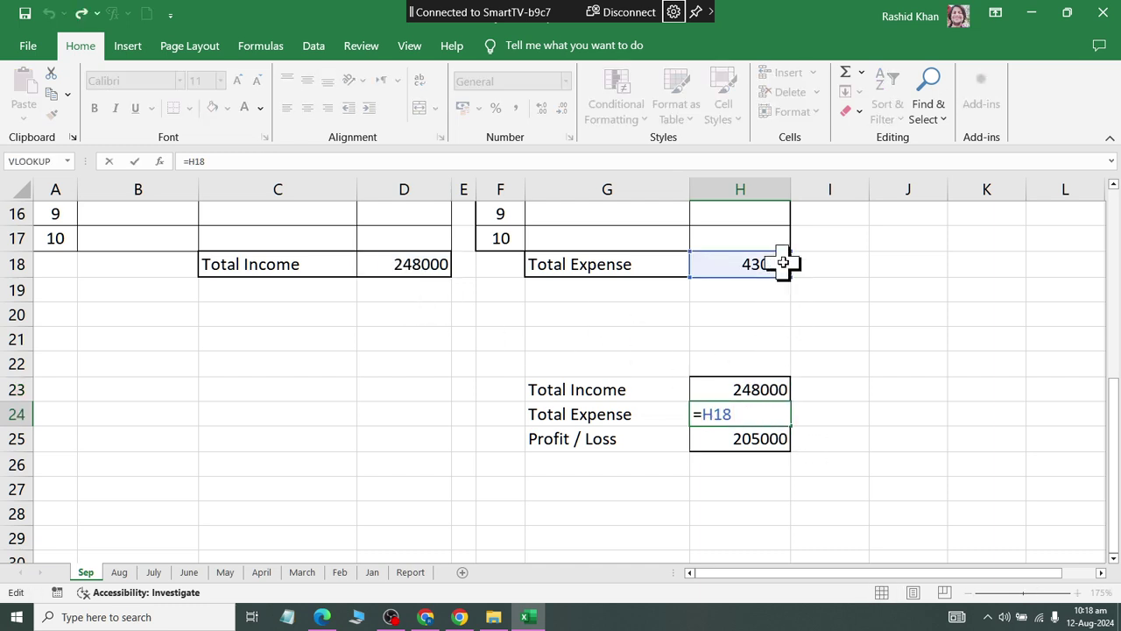
pyautogui.press('Return')
pyautogui.click(771, 415)
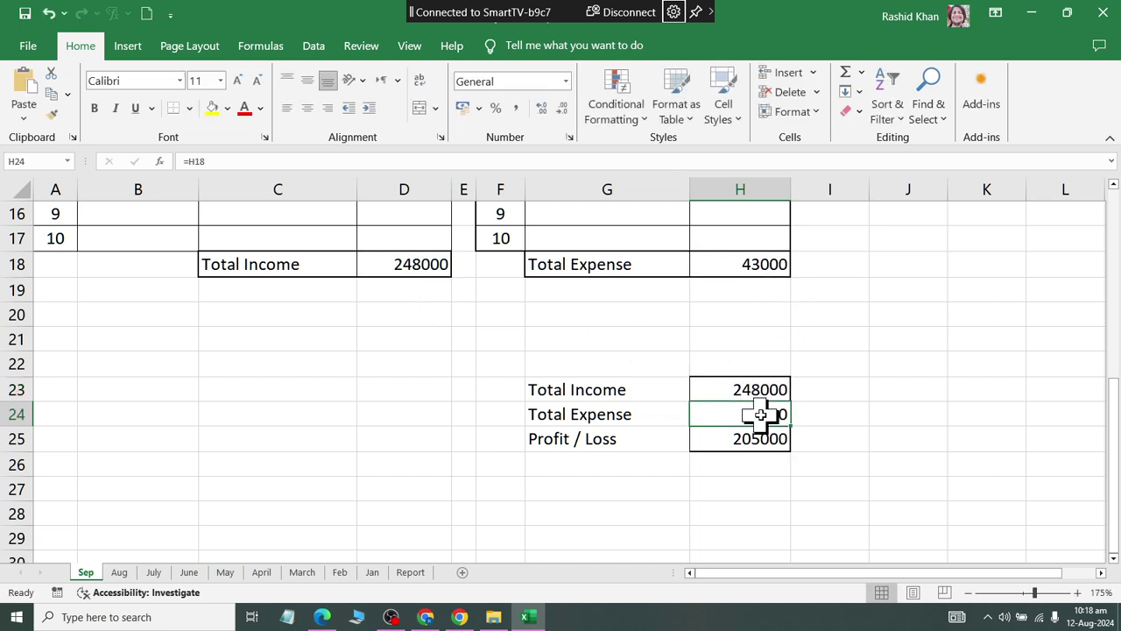
pyautogui.click(750, 440)
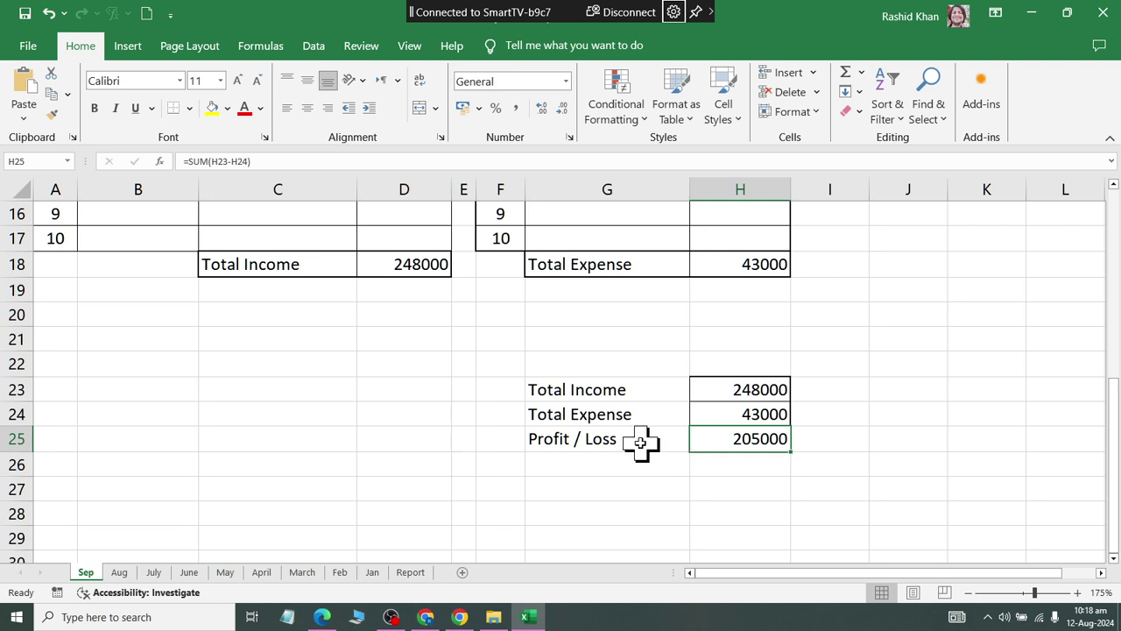
pyautogui.scroll(3, 270, 348)
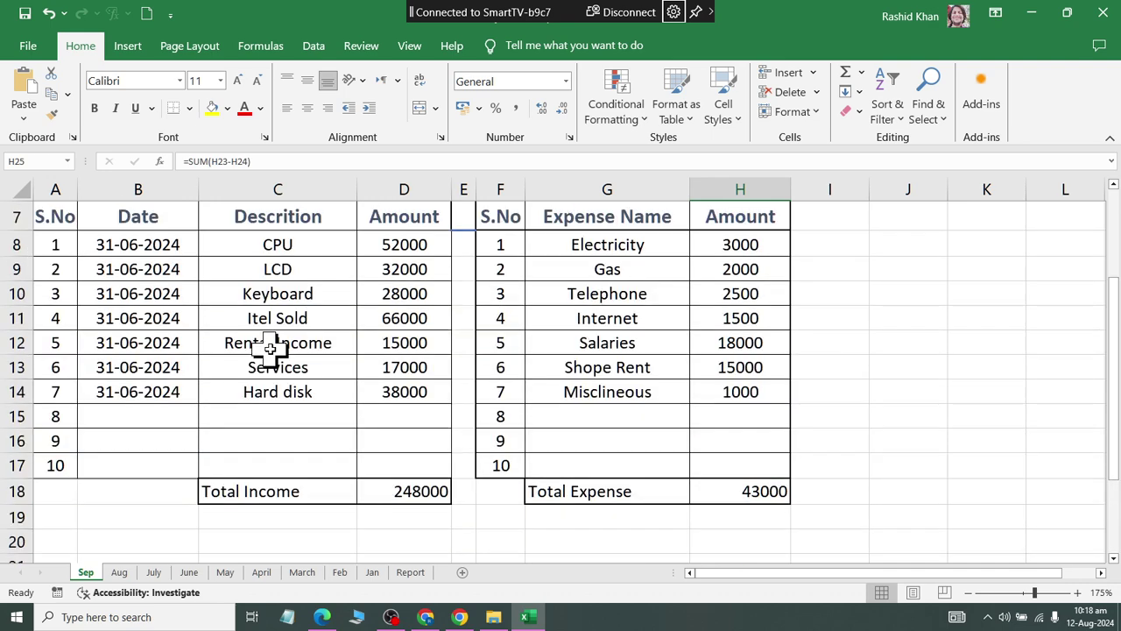
pyautogui.scroll(-3, 248, 344)
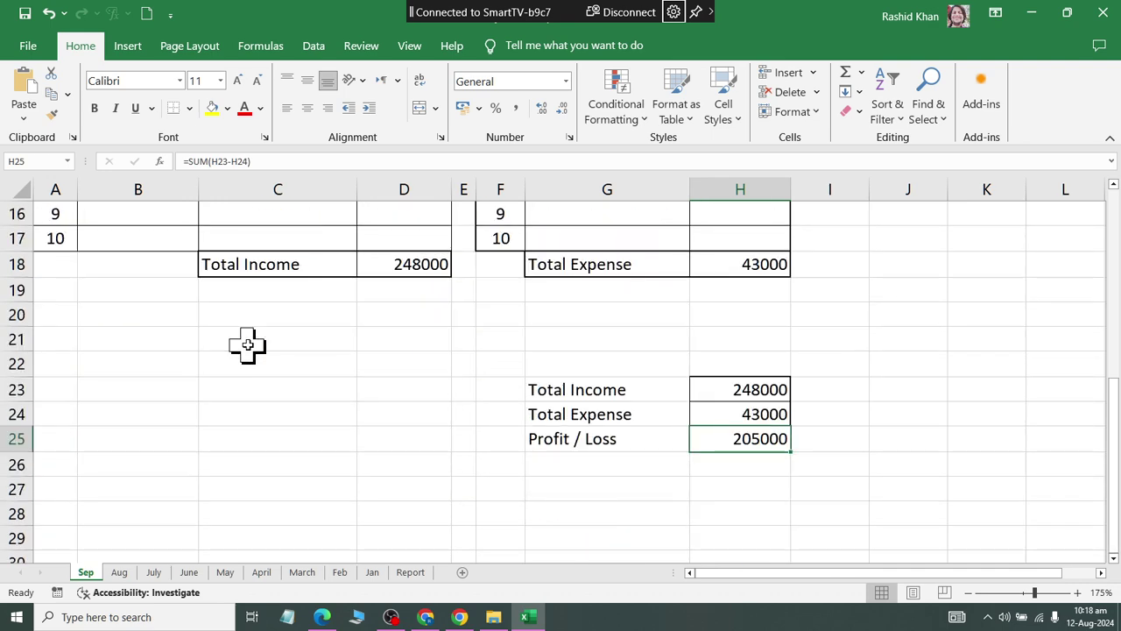
pyautogui.scroll(1, 248, 344)
pyautogui.scroll(2, 248, 345)
pyautogui.scroll(-2, 248, 344)
pyautogui.scroll(-1, 248, 345)
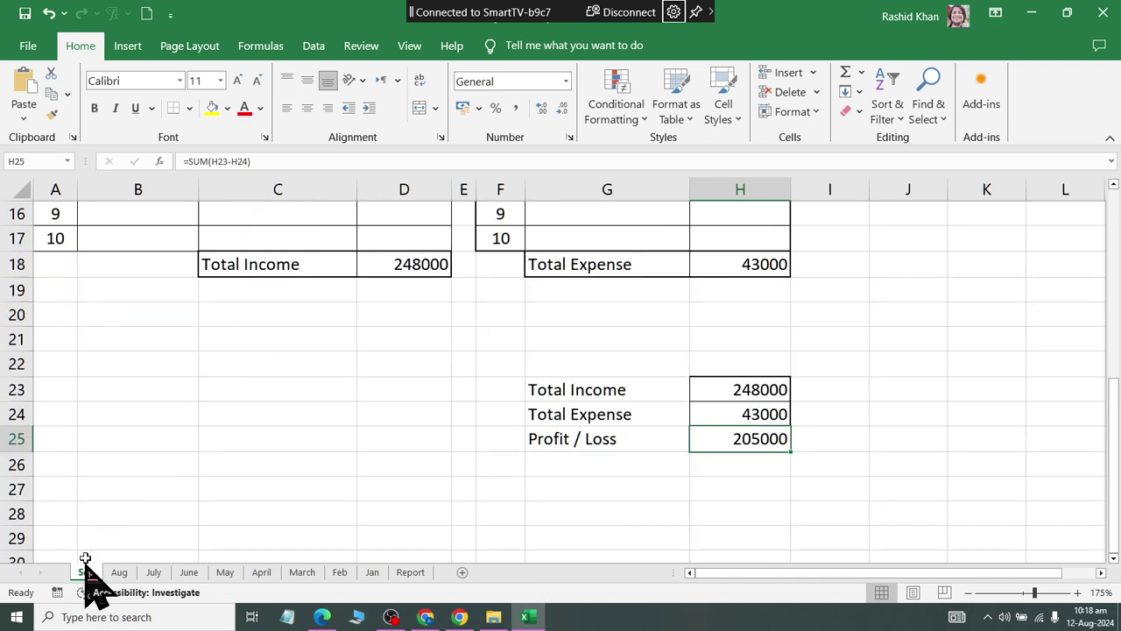
pyautogui.scroll(5, 79, 543)
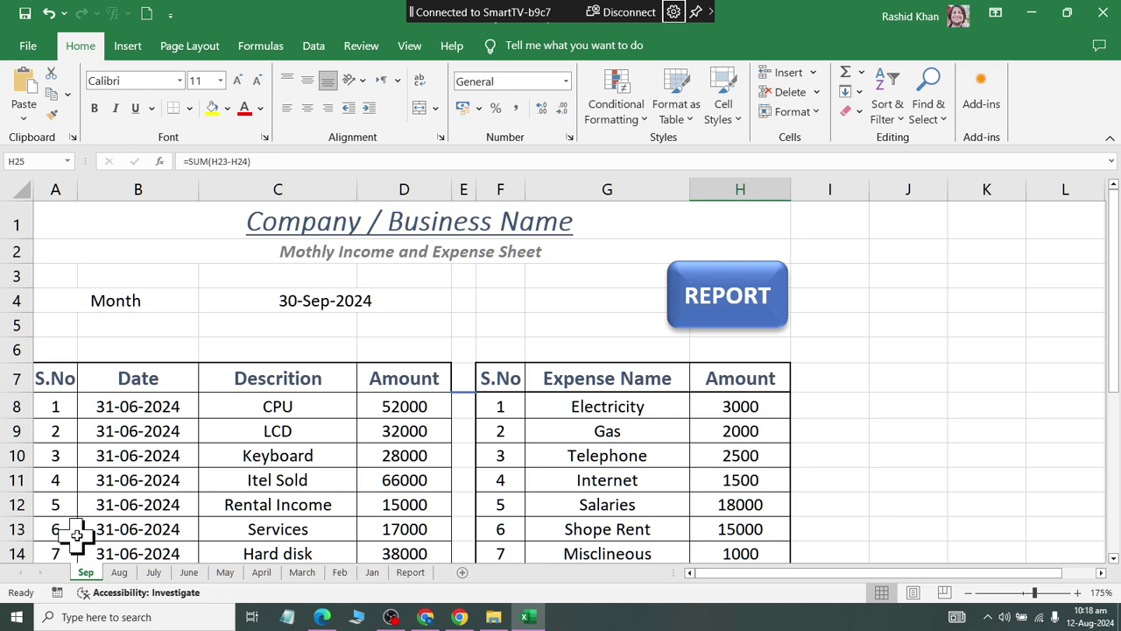
pyautogui.scroll(-5, 79, 528)
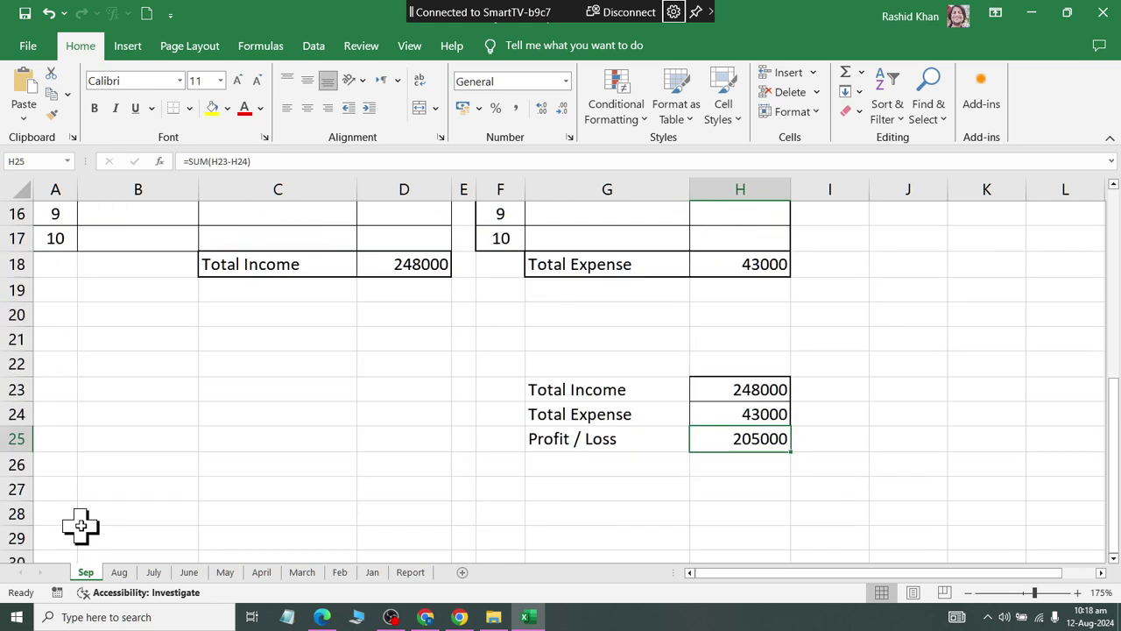
pyautogui.scroll(3, 81, 526)
pyautogui.scroll(2, 81, 527)
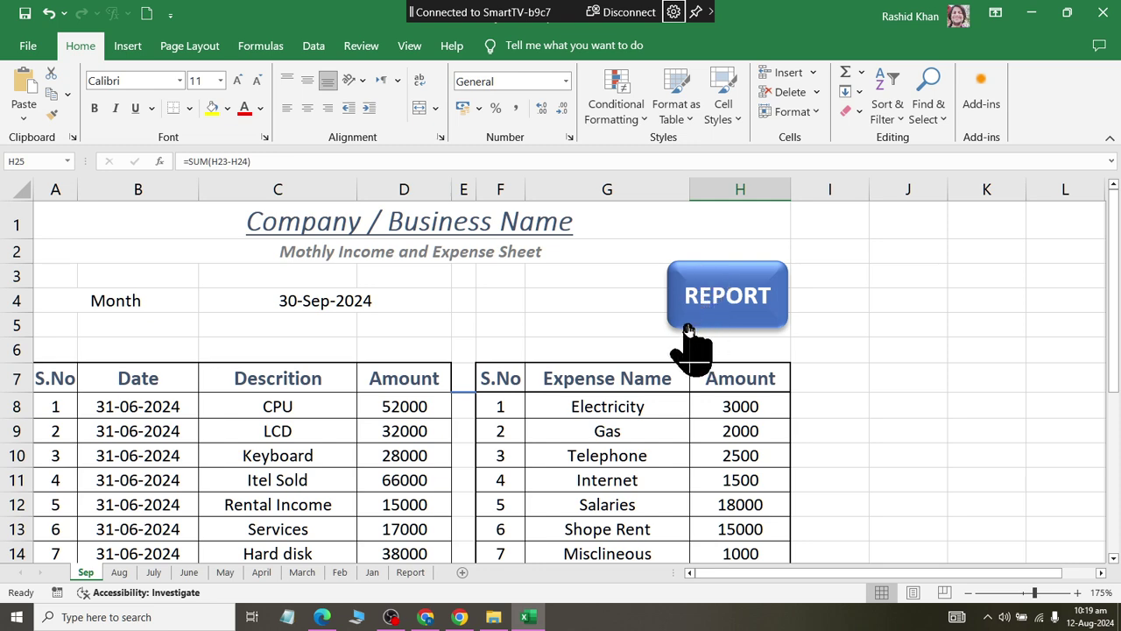
# Draw a rounded rectangle to the right of the REPORT button
pyautogui.click(126, 46)
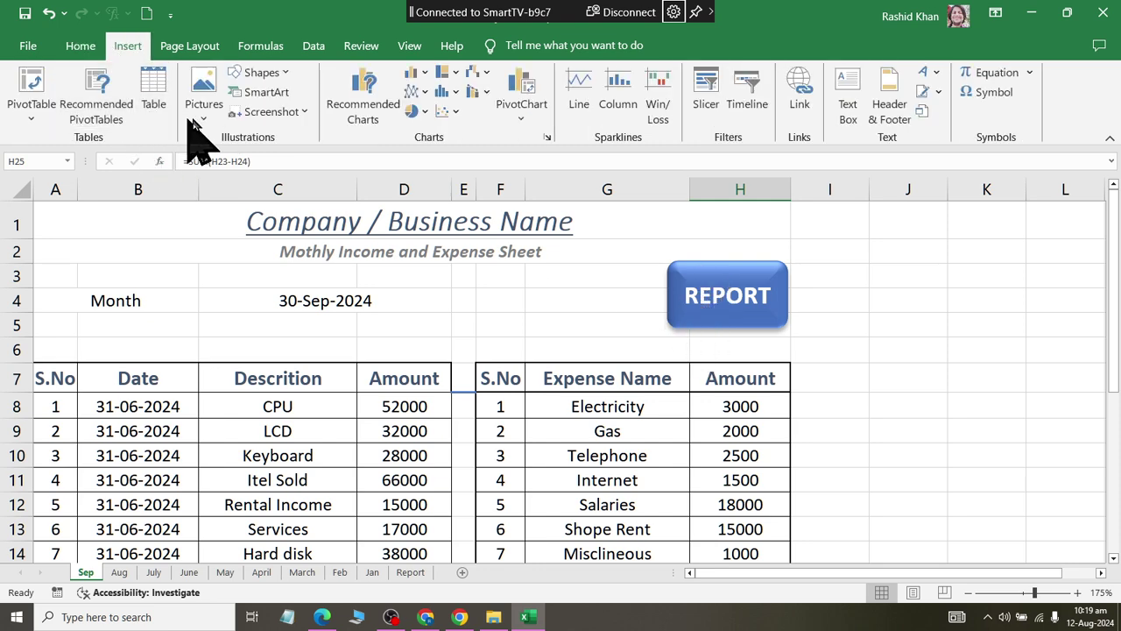
pyautogui.click(261, 72)
pyautogui.click(312, 119)
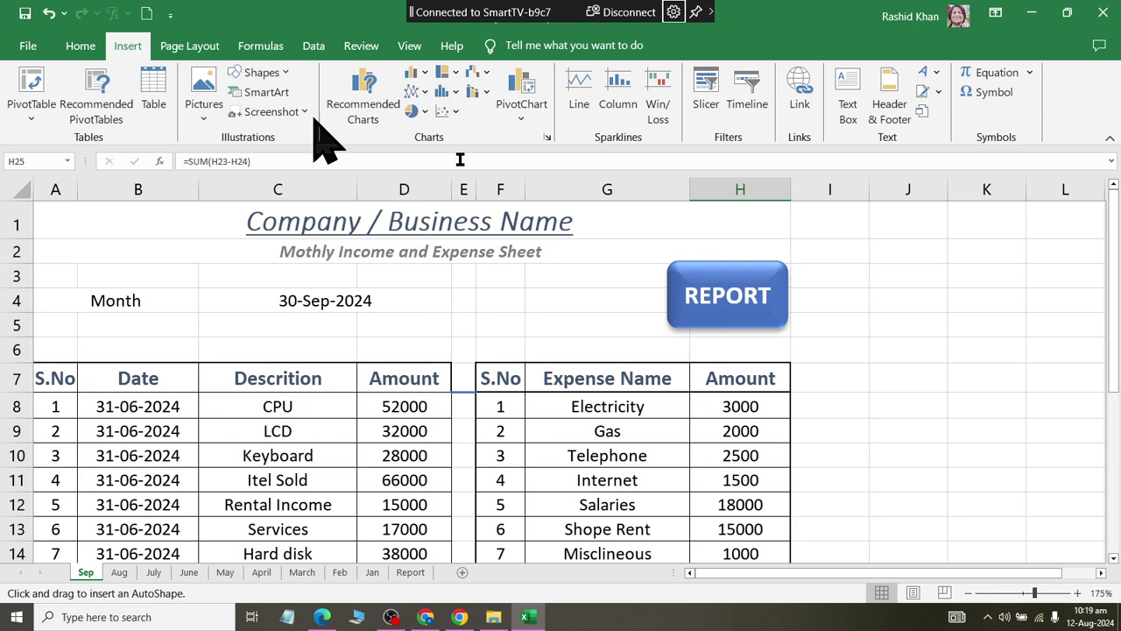
pyautogui.moveTo(833, 242); pyautogui.dragTo(969, 329)
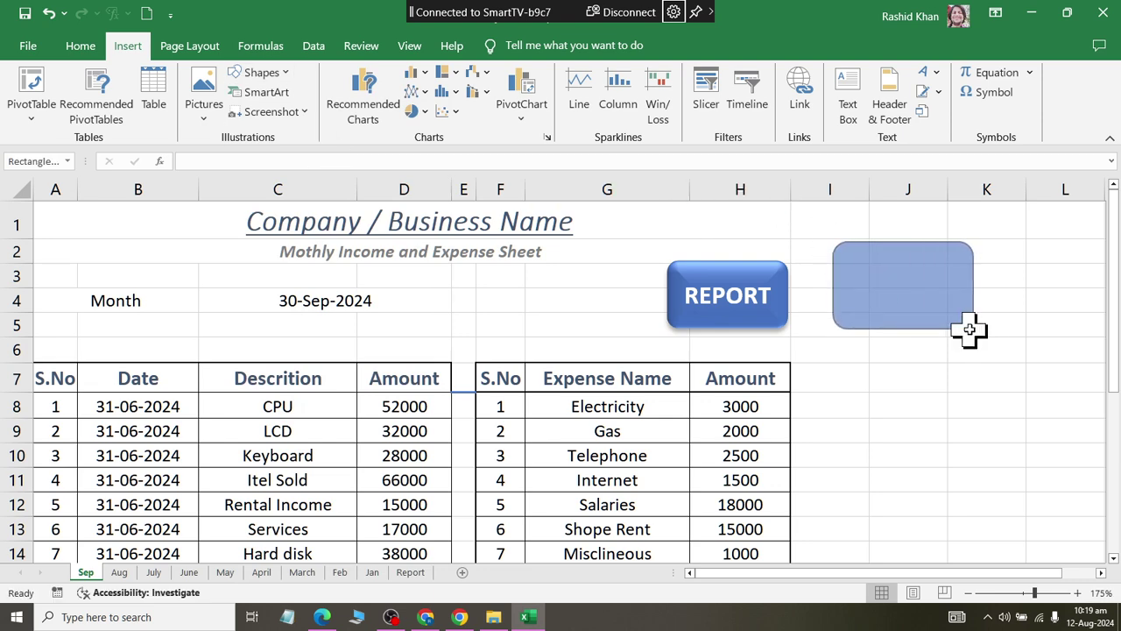
pyautogui.rightClick(958, 313)
pyautogui.click(876, 311)
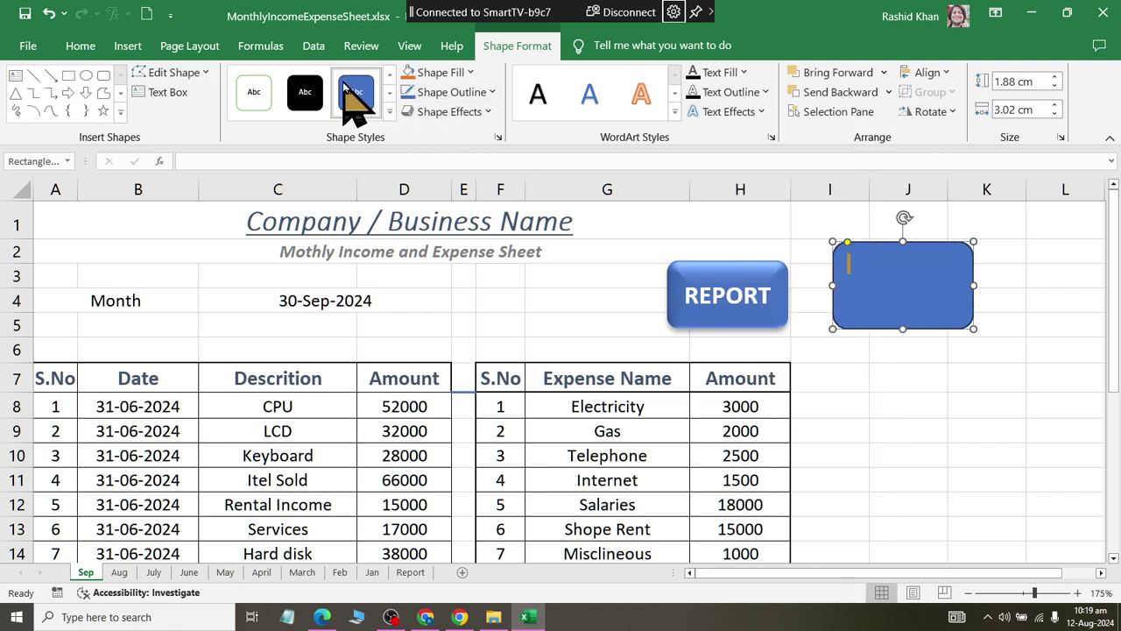
# Apply a preset bevel-and-shadow shape effect to the rectangle
pyautogui.click(443, 113)
pyautogui.moveTo(453, 144)
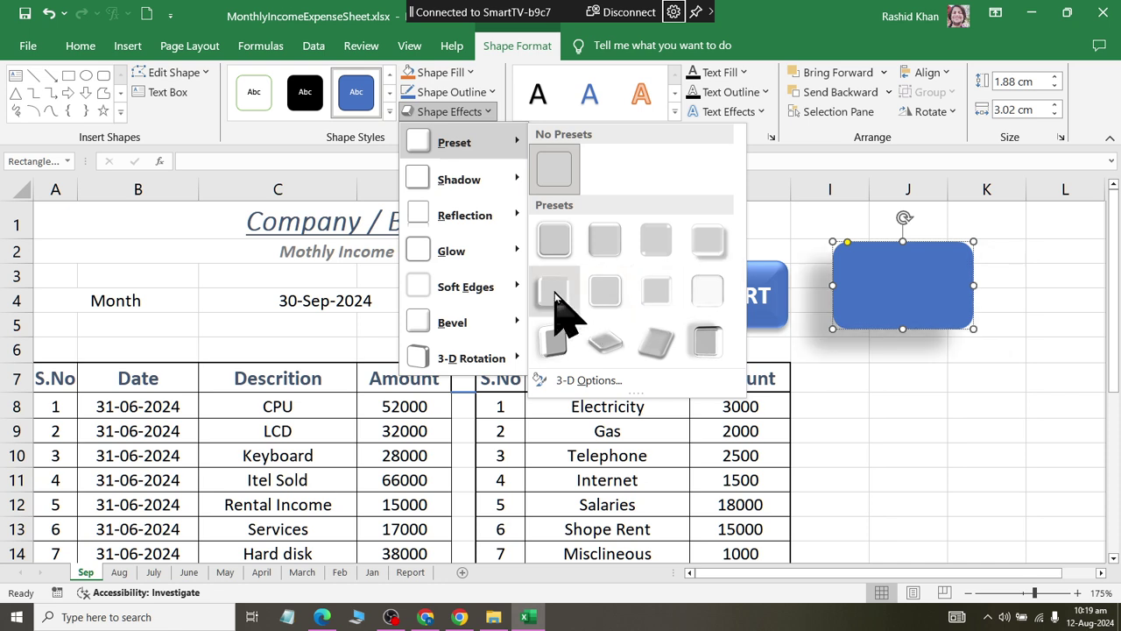
pyautogui.click(698, 254)
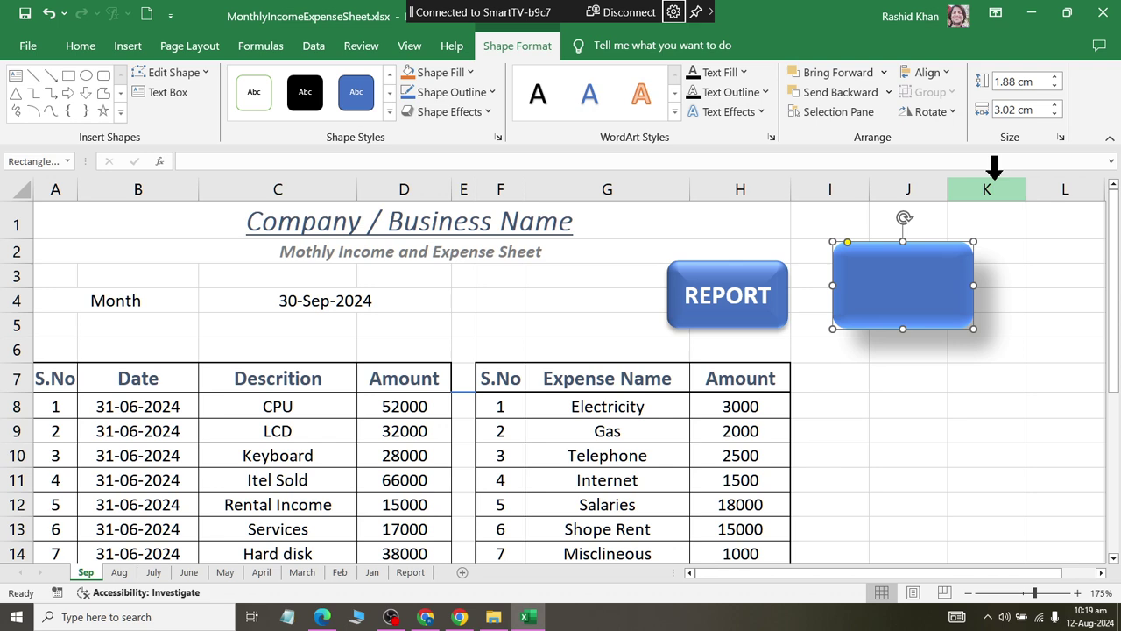
pyautogui.click(881, 378)
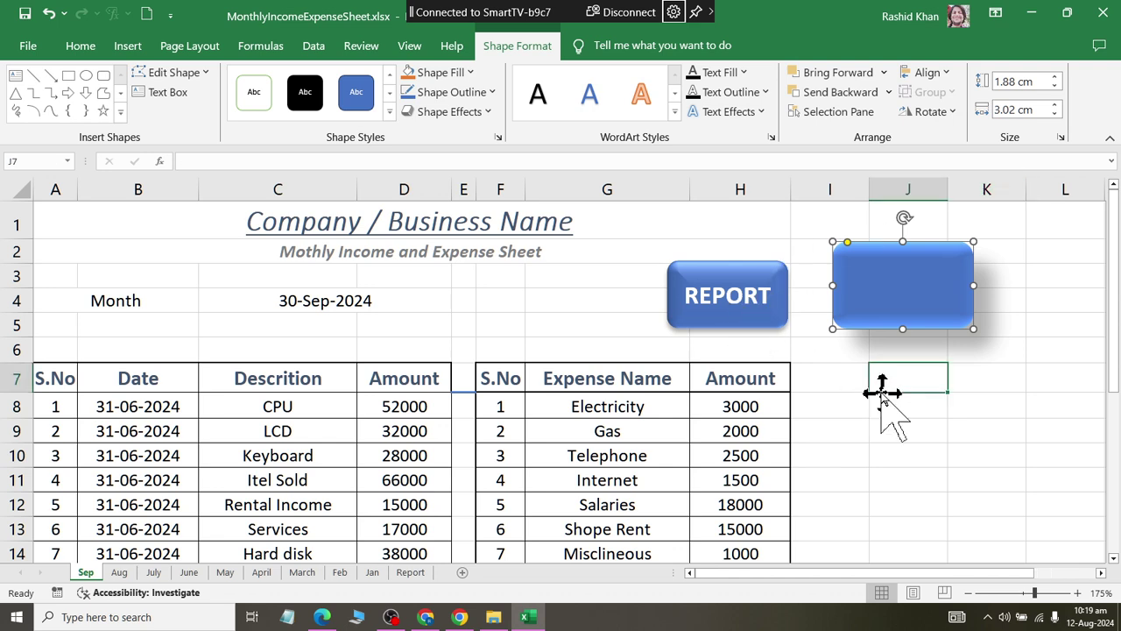
pyautogui.click(715, 315)
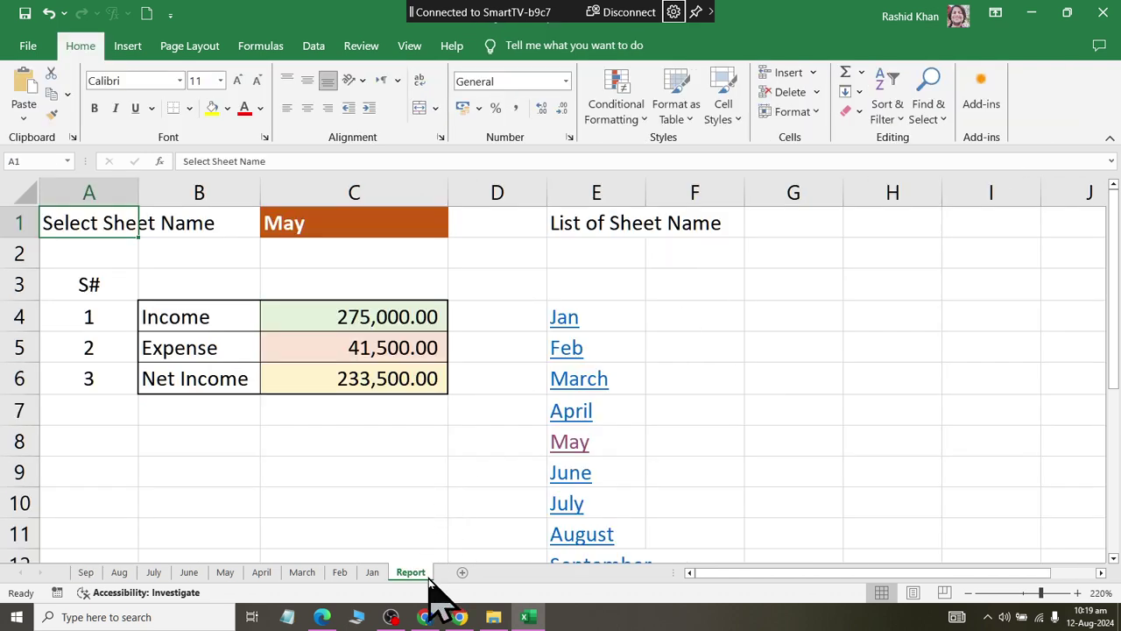
pyautogui.click(131, 573)
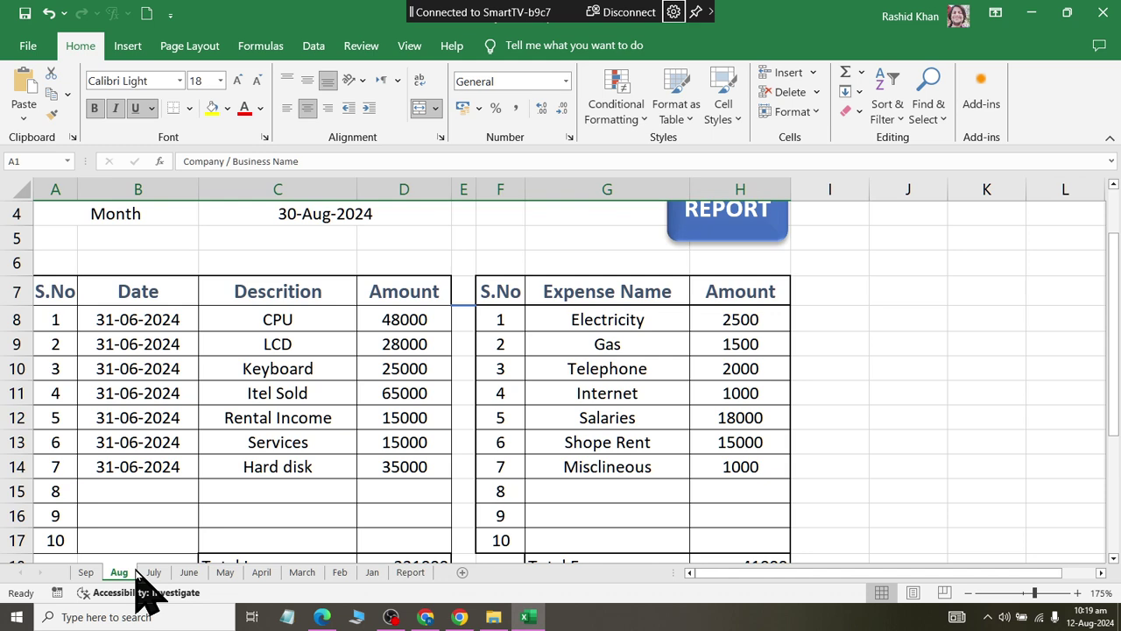
pyautogui.click(733, 221)
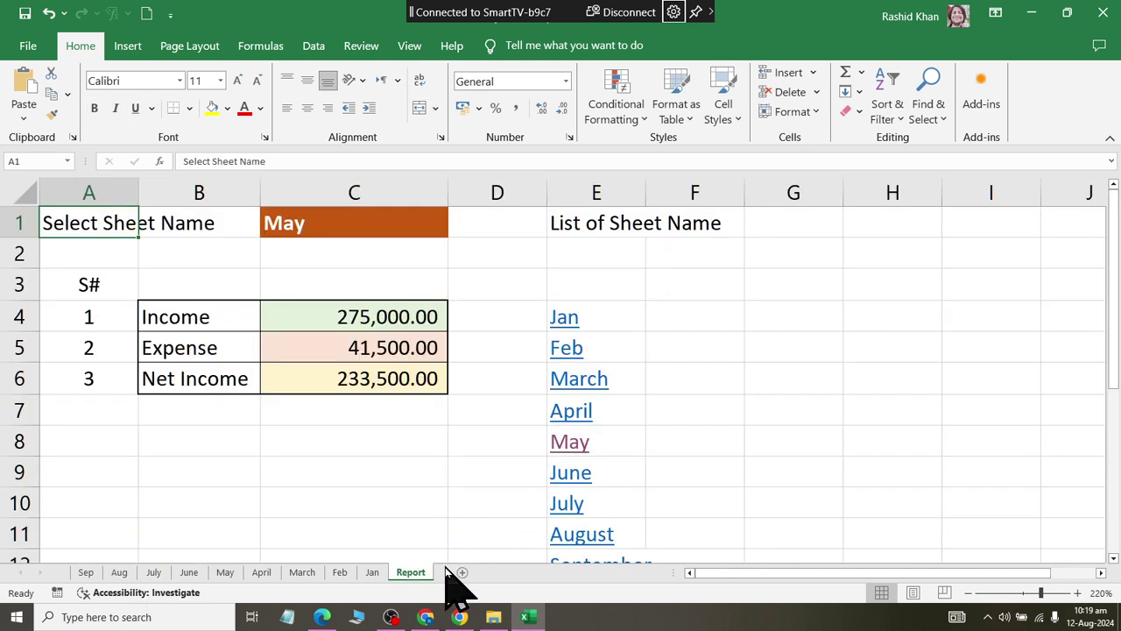
# Hyperlink the blue rectangle on the Sep sheet to the Report sheet in this workbook
pyautogui.click(86, 573)
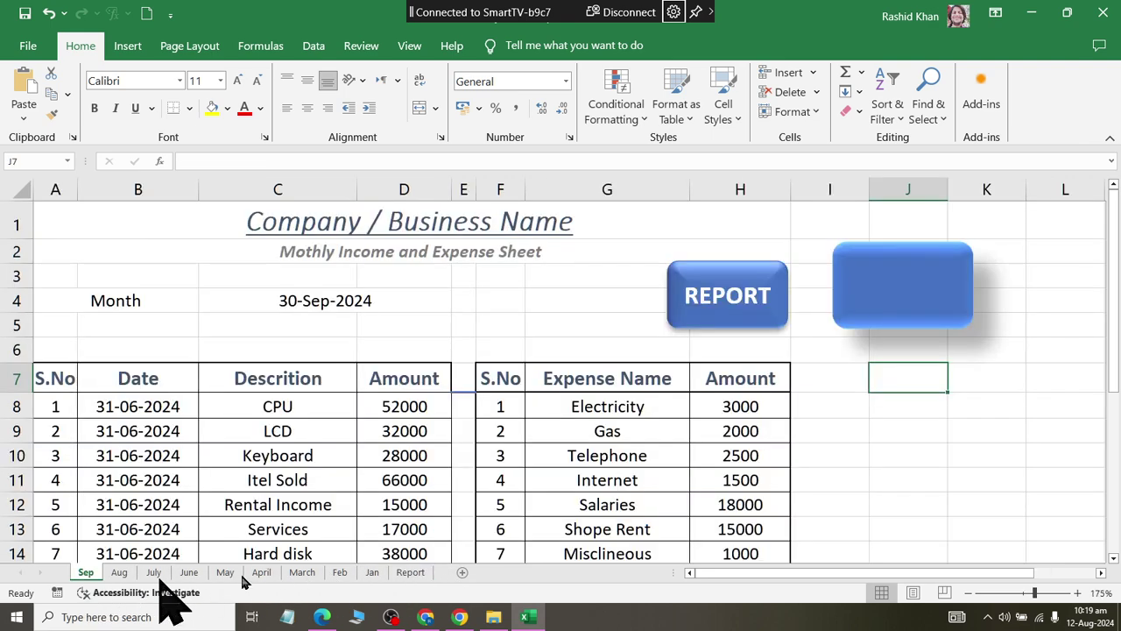
pyautogui.click(902, 306)
pyautogui.rightClick(904, 311)
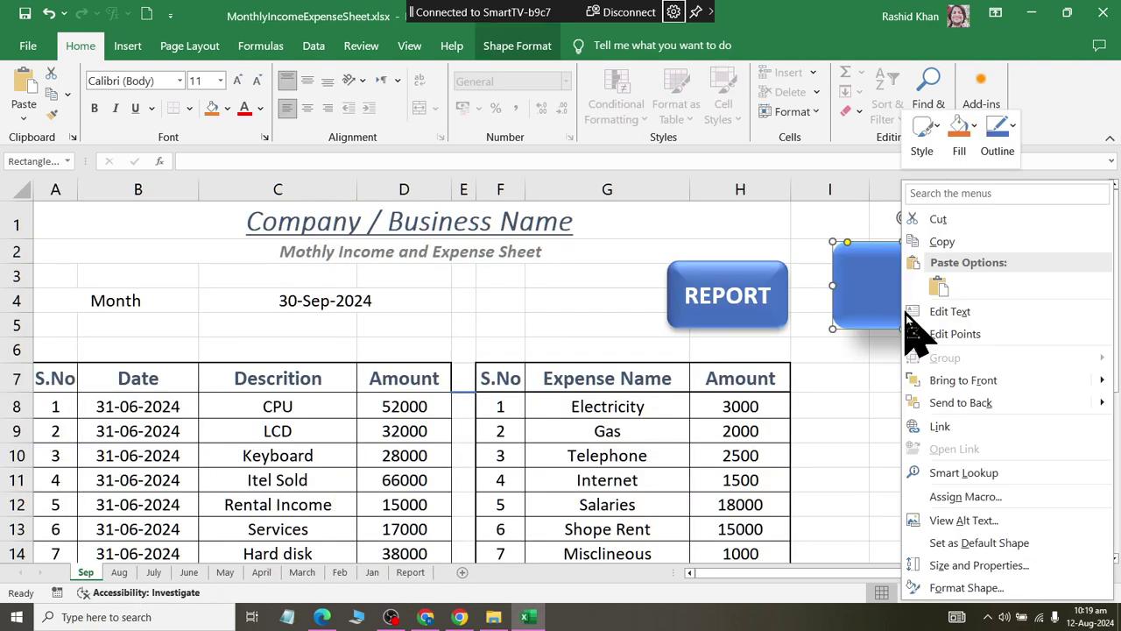
pyautogui.click(909, 425)
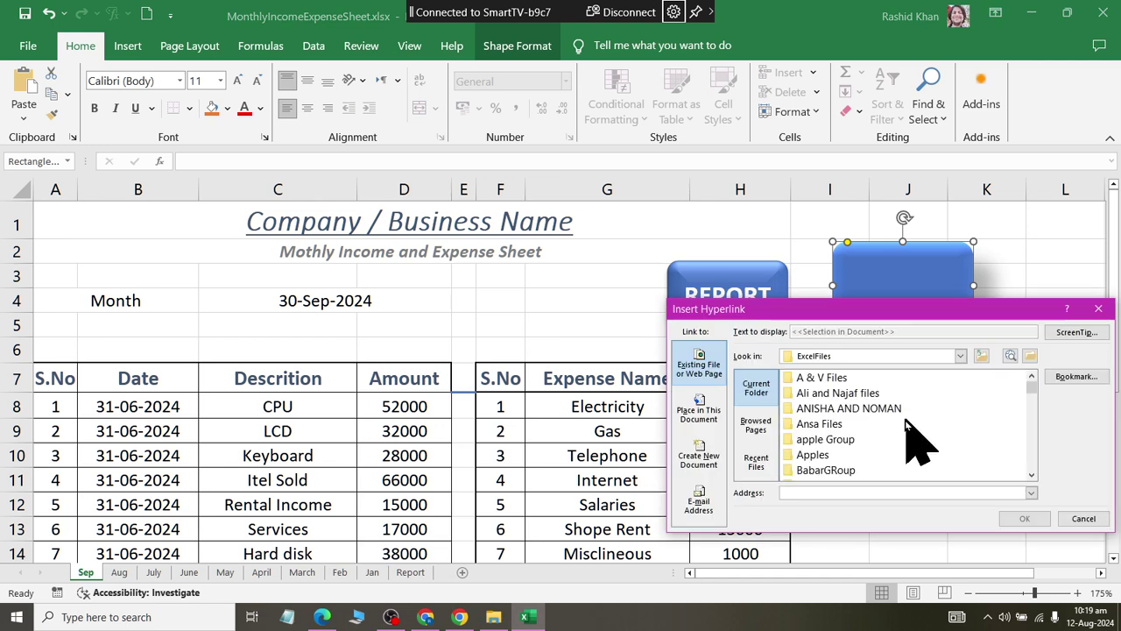
pyautogui.click(754, 463)
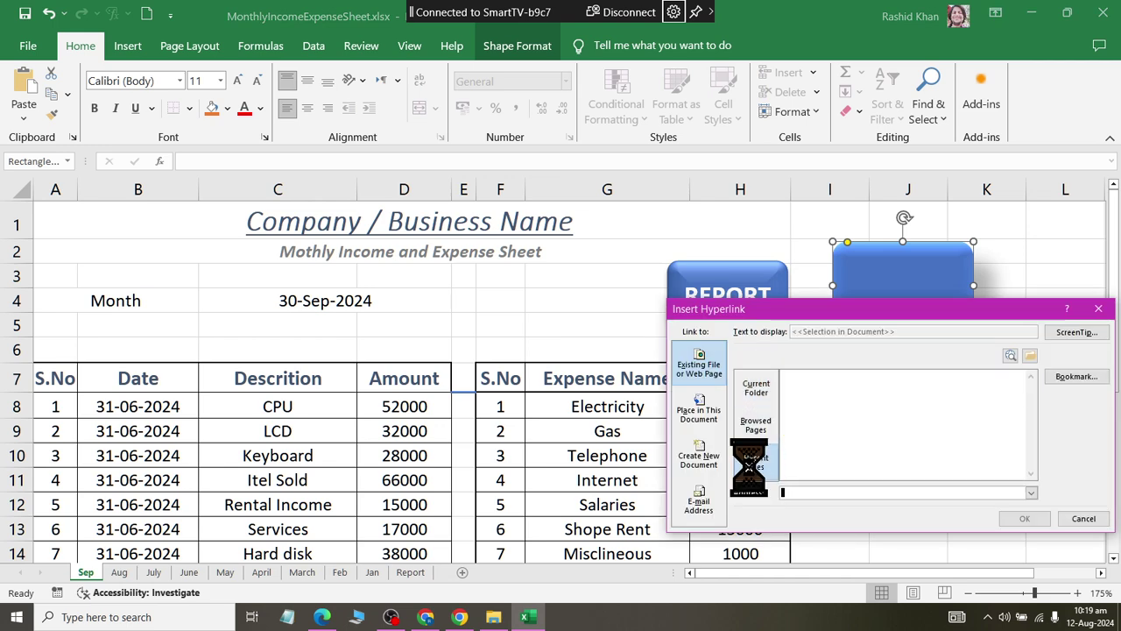
pyautogui.click(755, 426)
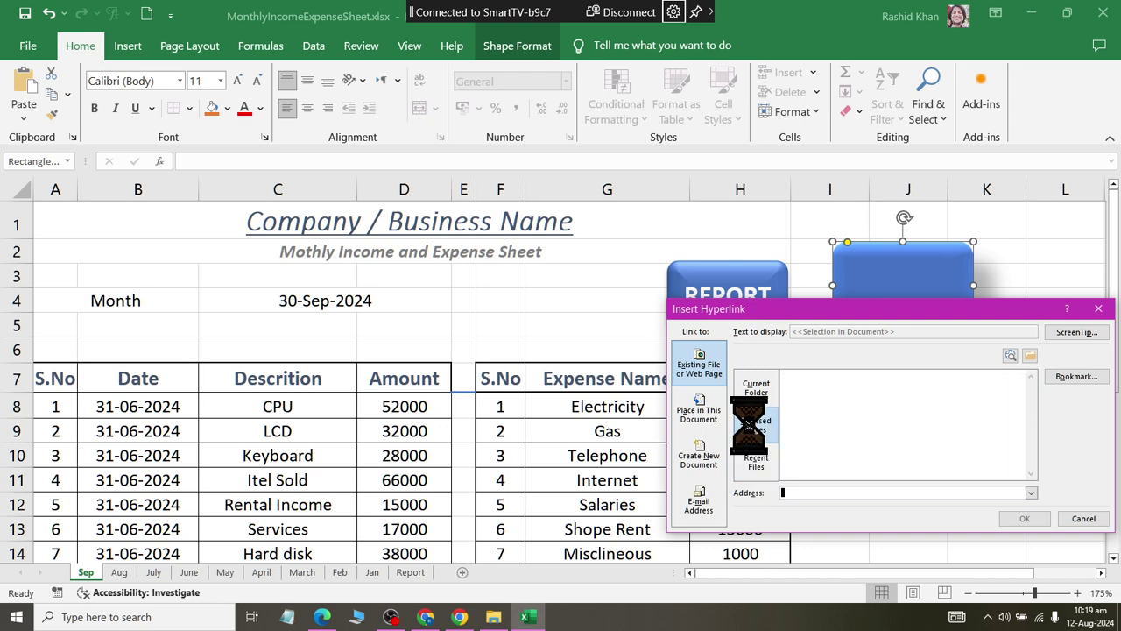
pyautogui.click(751, 388)
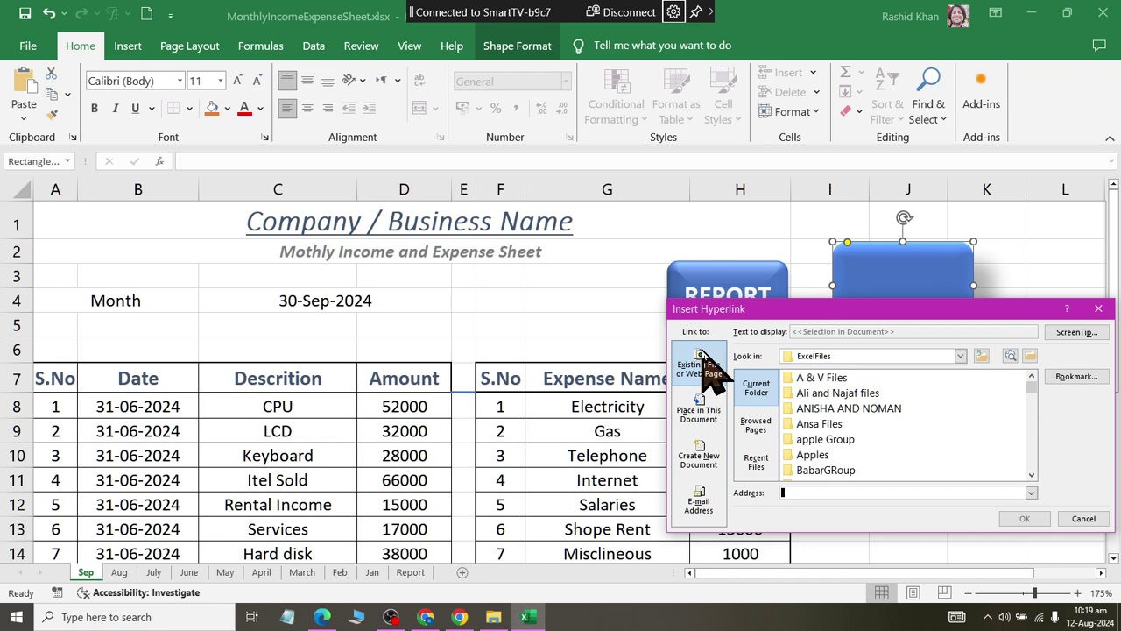
pyautogui.click(706, 414)
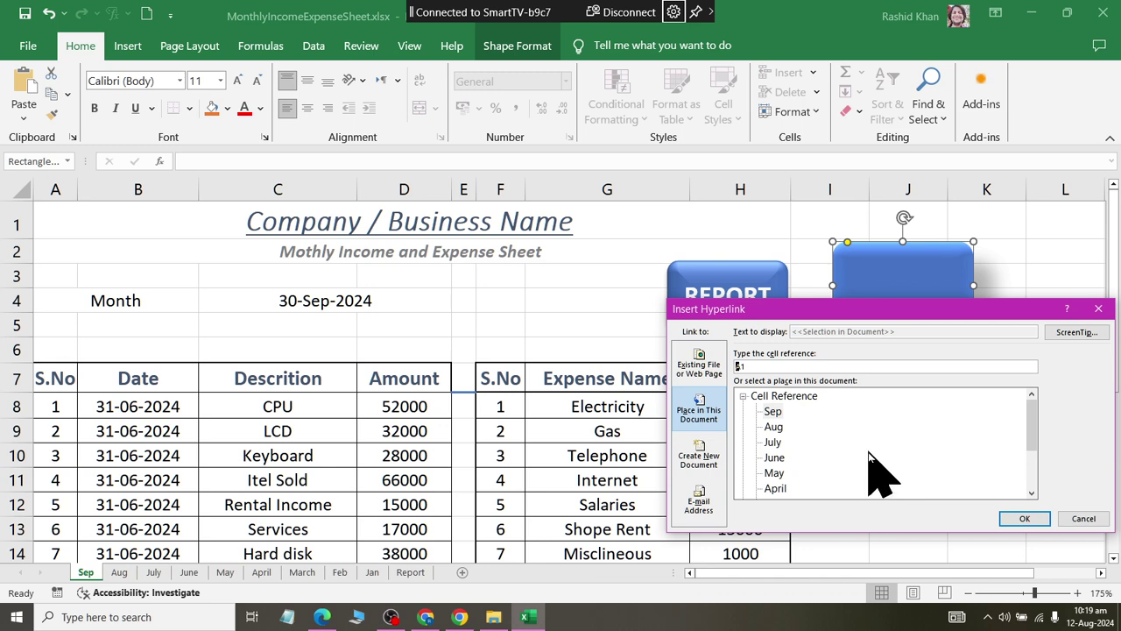
pyautogui.scroll(-2, 877, 464)
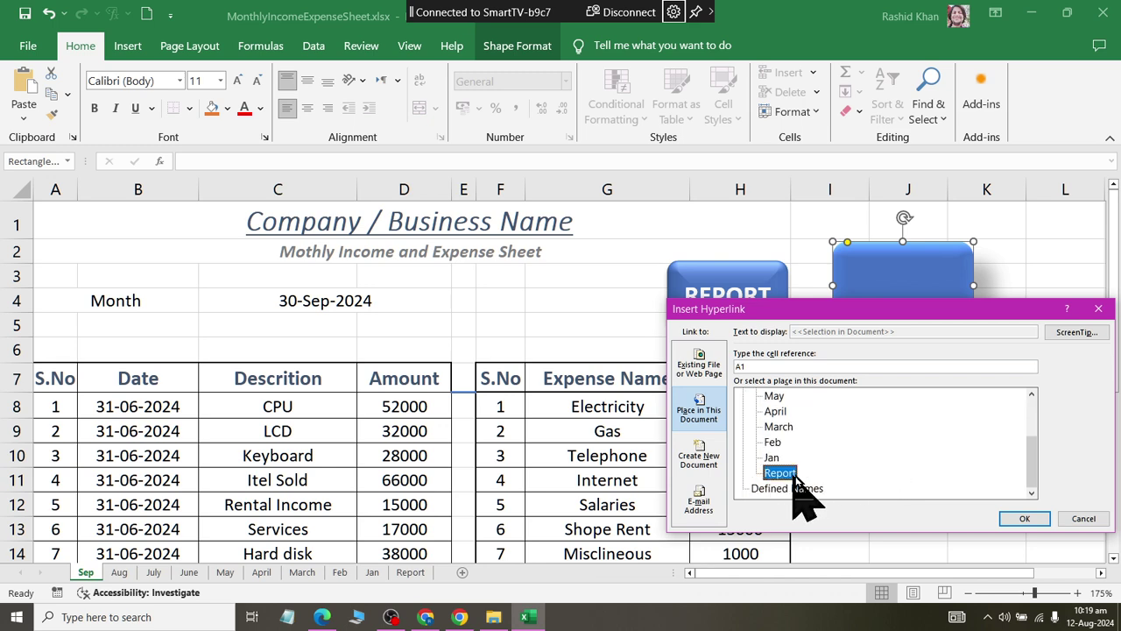
pyautogui.click(1021, 519)
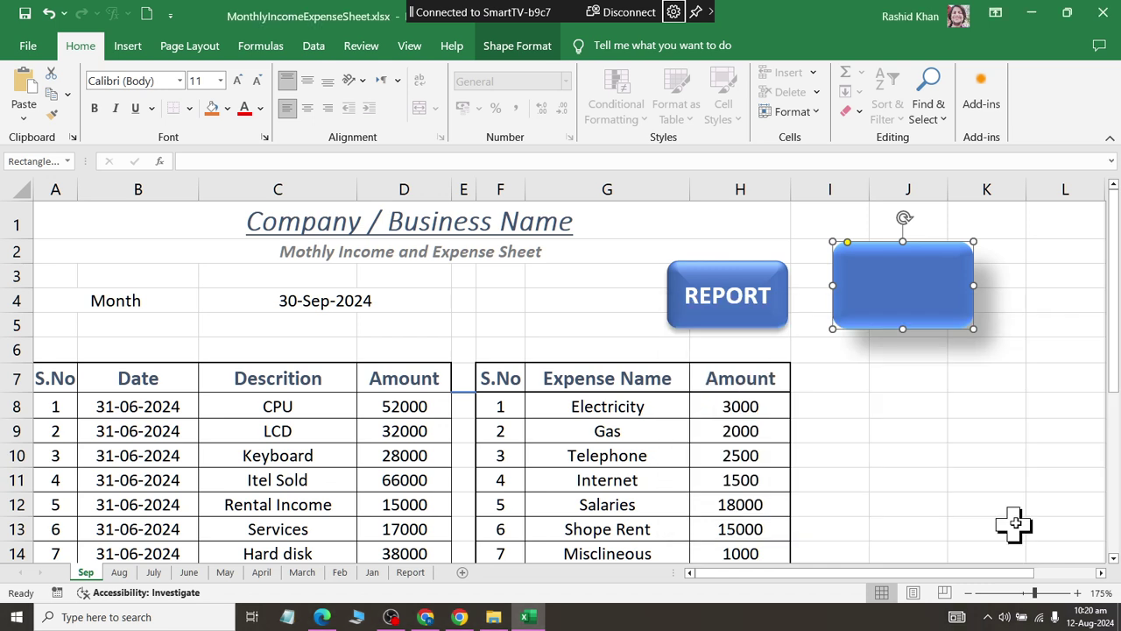
# Test the rectangle's link by following it to the Report sheet and returning to Sep
pyautogui.press('Escape')
pyautogui.keyDown('ctrl'); pyautogui.click(909, 300); pyautogui.keyUp('ctrl')
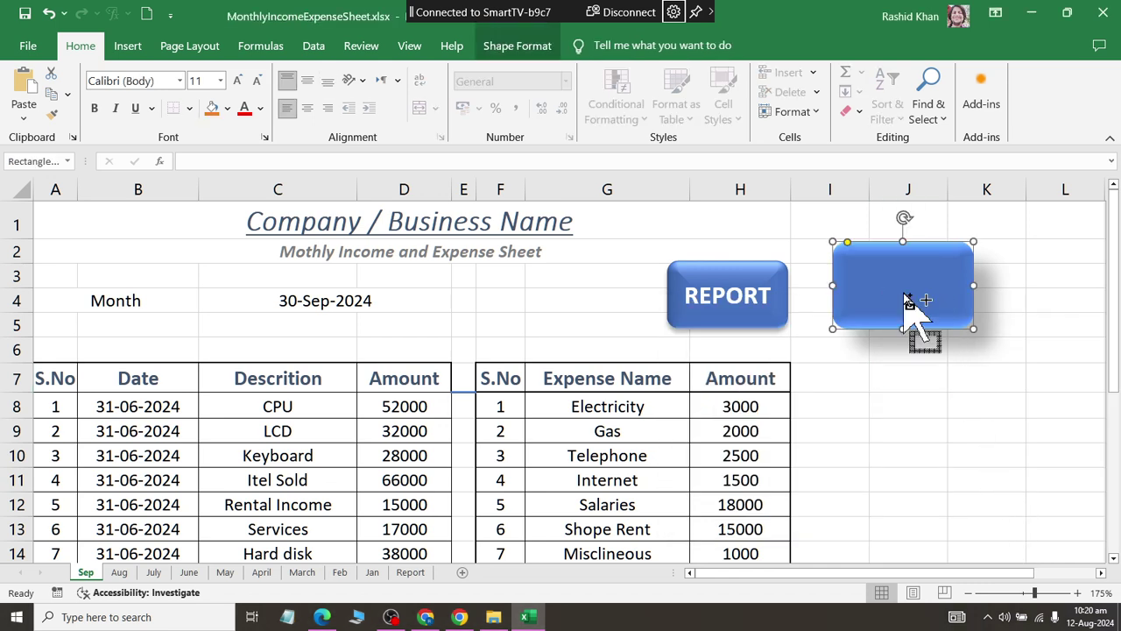
pyautogui.press('Escape')
pyautogui.click(896, 311)
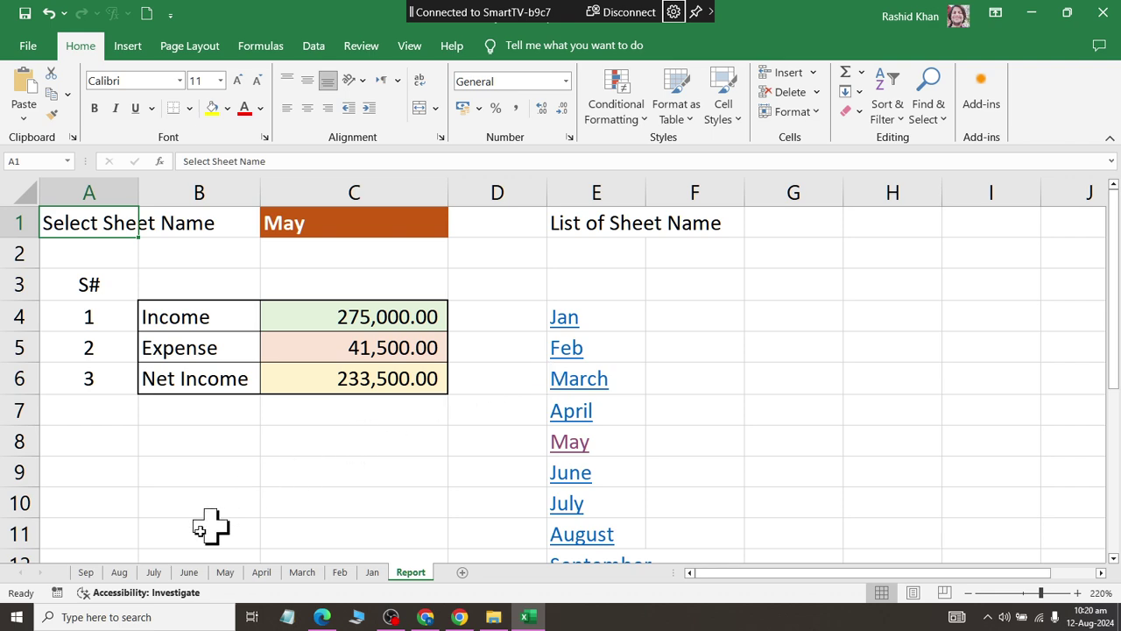
pyautogui.click(86, 572)
# Remove the rectangle's hyperlink and delete the rectangle
pyautogui.click(902, 300)
pyautogui.rightClick(903, 300)
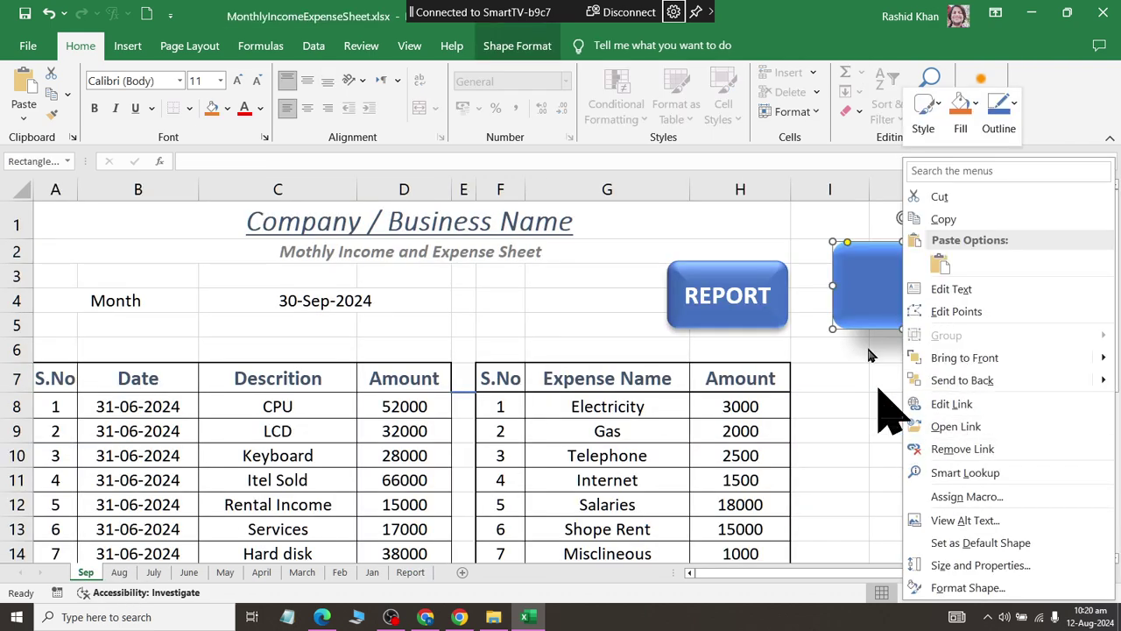
pyautogui.click(764, 19)
pyautogui.press('Delete')
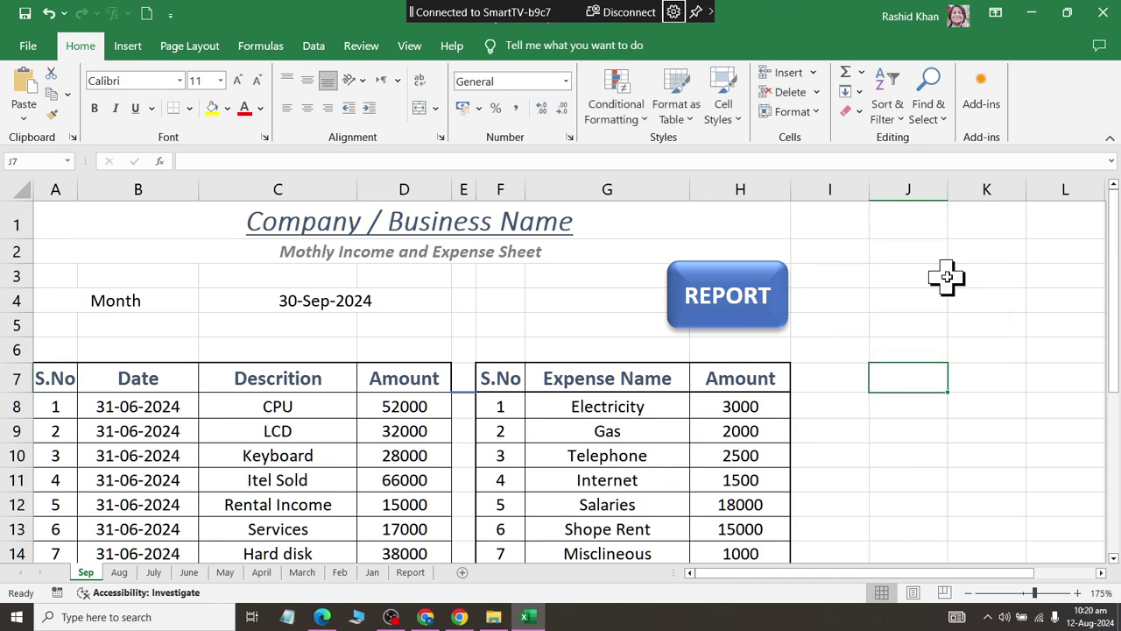
pyautogui.click(946, 277)
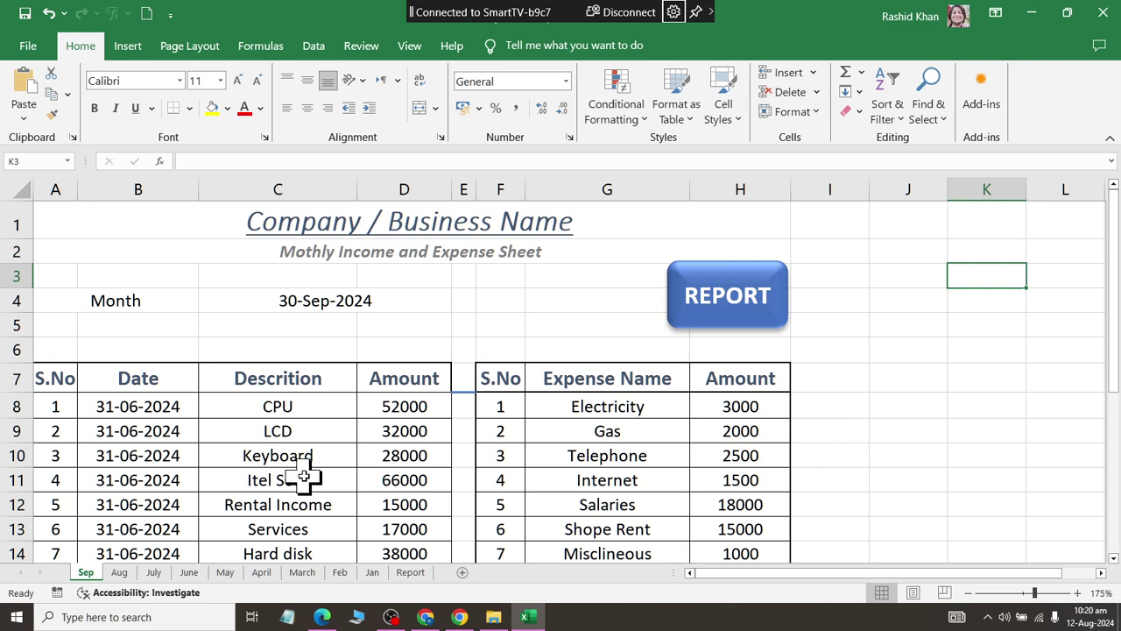
# Create a copy of the Sep sheet with Move or Copy
pyautogui.rightClick(86, 574)
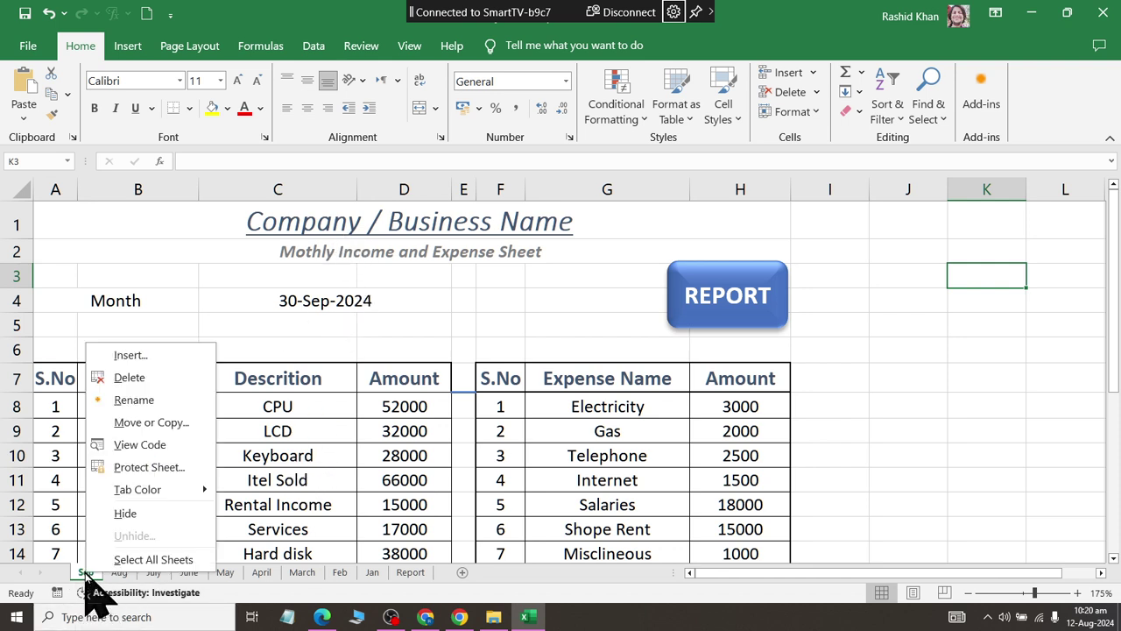
pyautogui.click(114, 425)
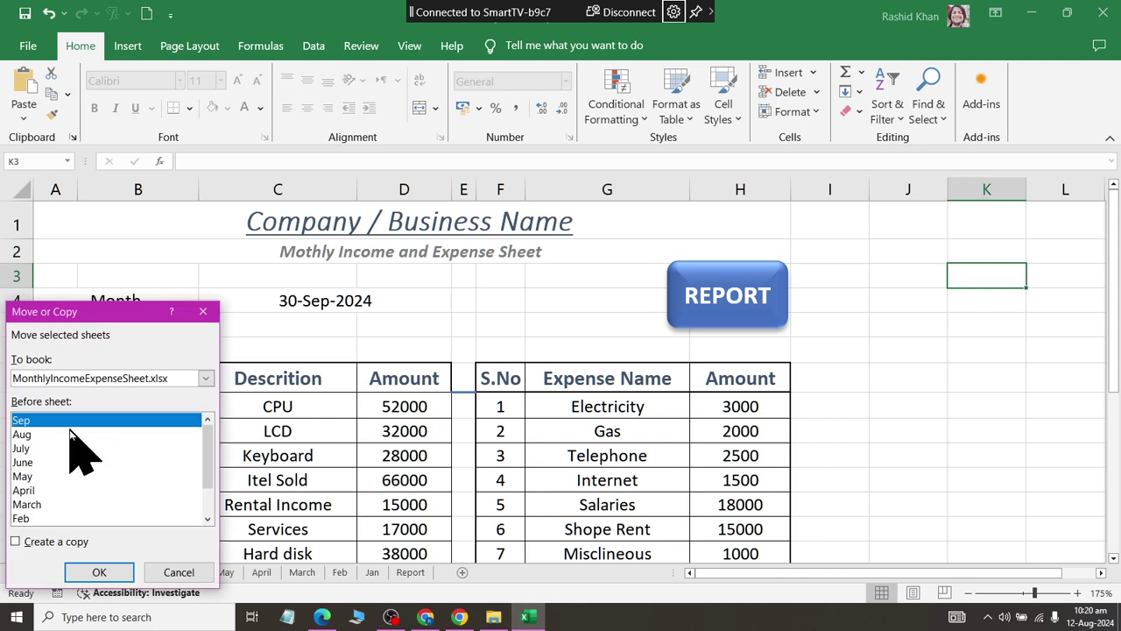
pyautogui.click(63, 544)
pyautogui.click(89, 574)
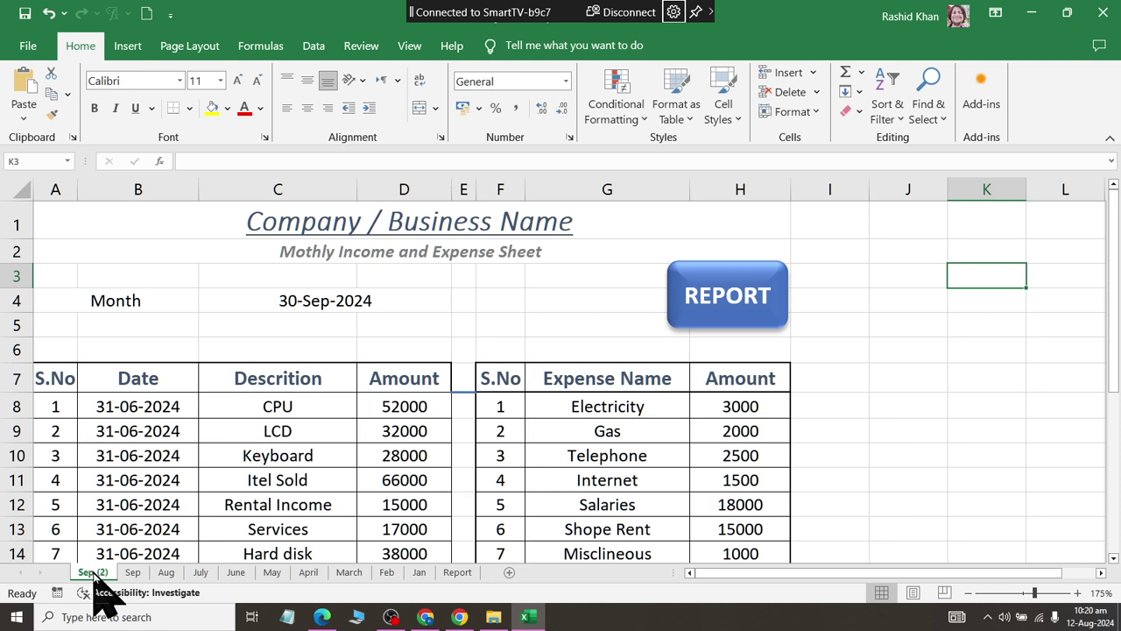
# Rename the Sep (2) sheet to Oct
pyautogui.doubleClick(93, 574)
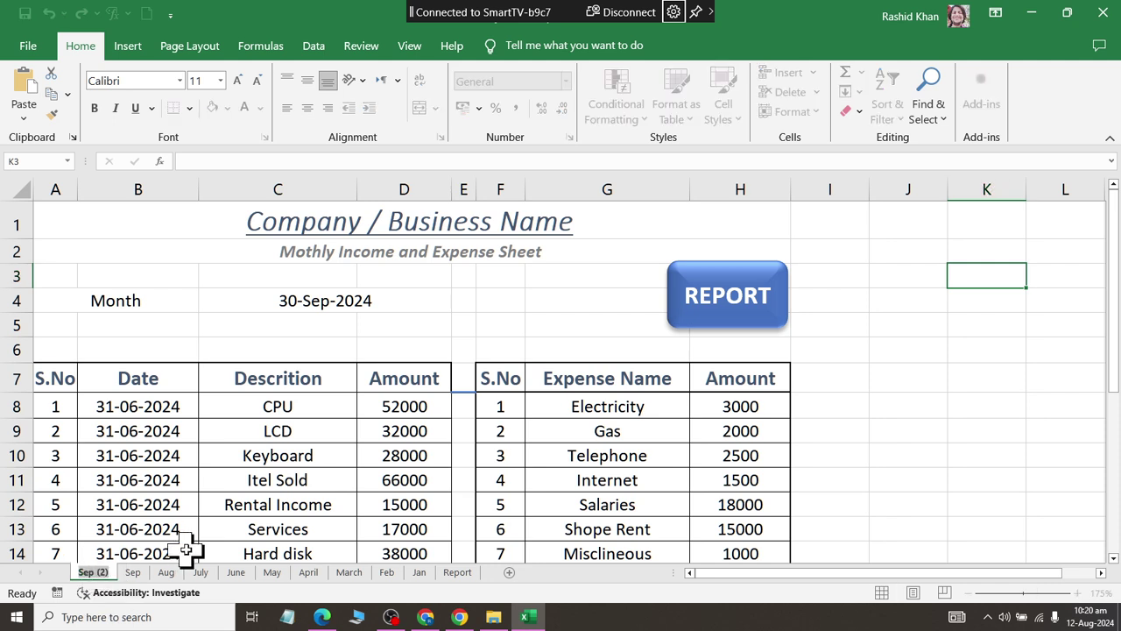
pyautogui.write('Oct')
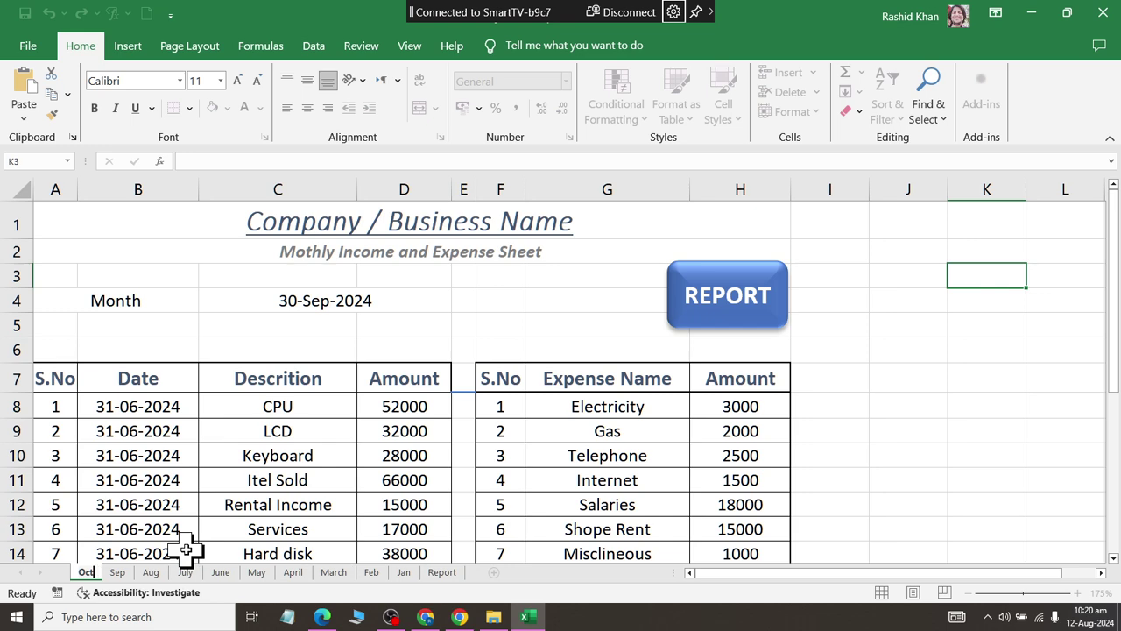
pyautogui.press('Return')
pyautogui.press('Down')
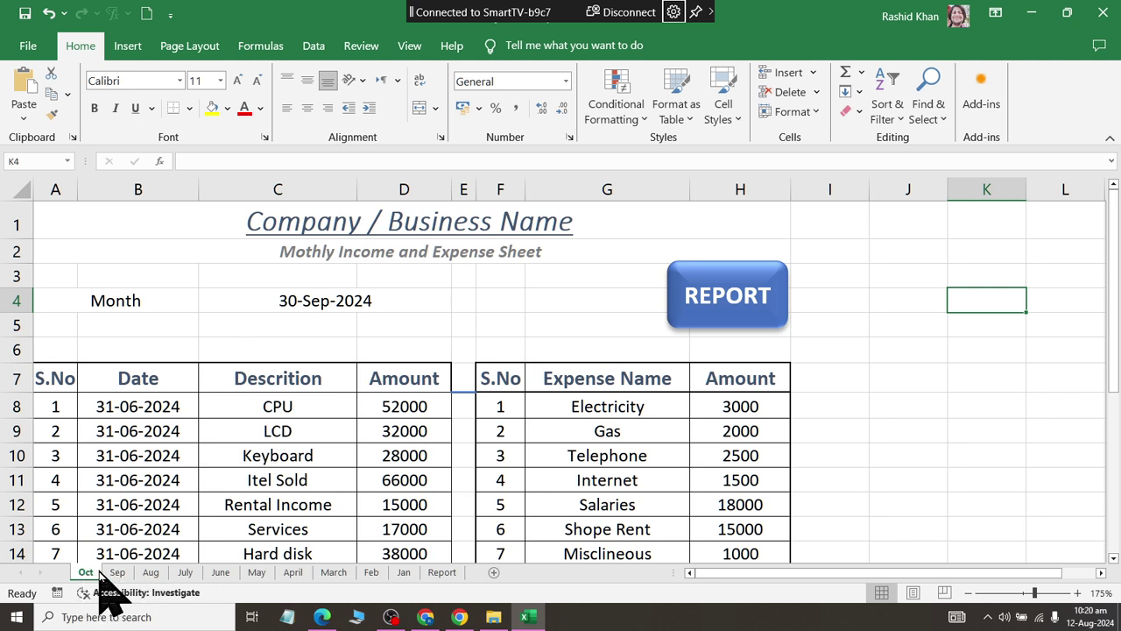
# Change the date in C4 to 30-10-2024
pyautogui.doubleClick(308, 303)
pyautogui.click(295, 300)
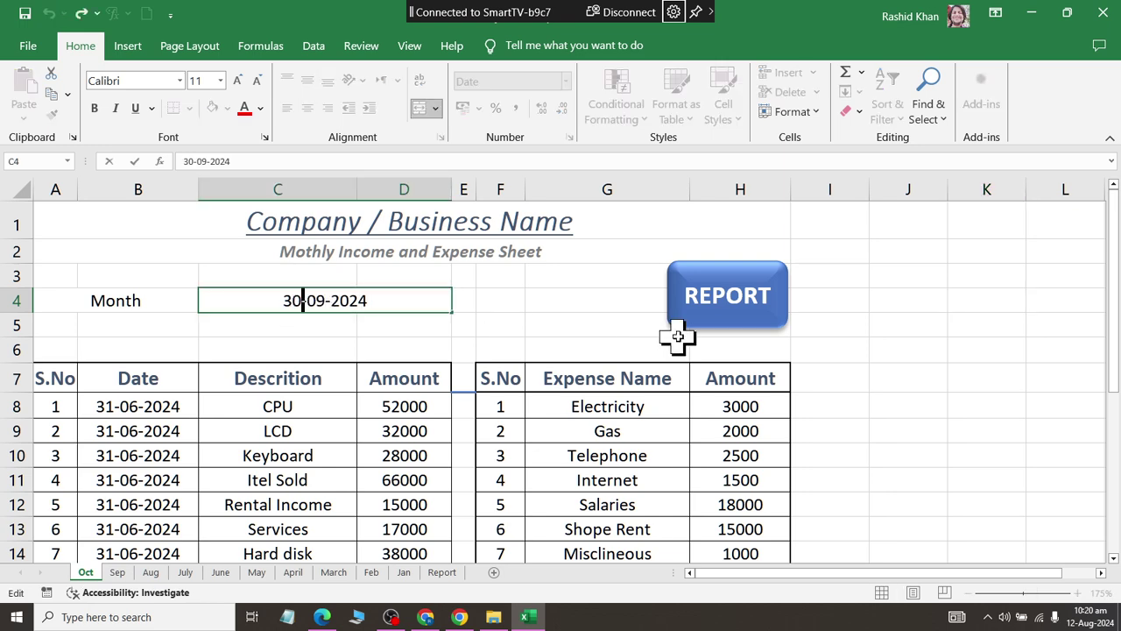
pyautogui.press('BackSpace')
pyautogui.press('BackSpace')
pyautogui.write('10')
pyautogui.press('Return')
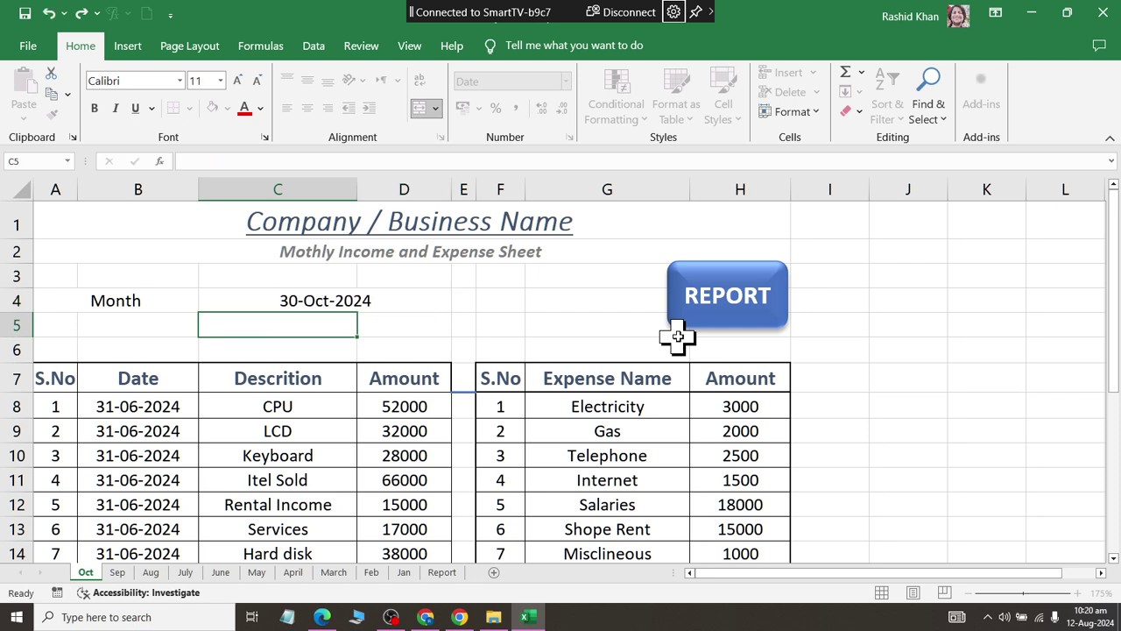
# Enter income amounts 65000, 45000, 26000 and 76000 in D8:D11
pyautogui.press('Down')
pyautogui.press('Down')
pyautogui.press('Down')
pyautogui.press('Right')
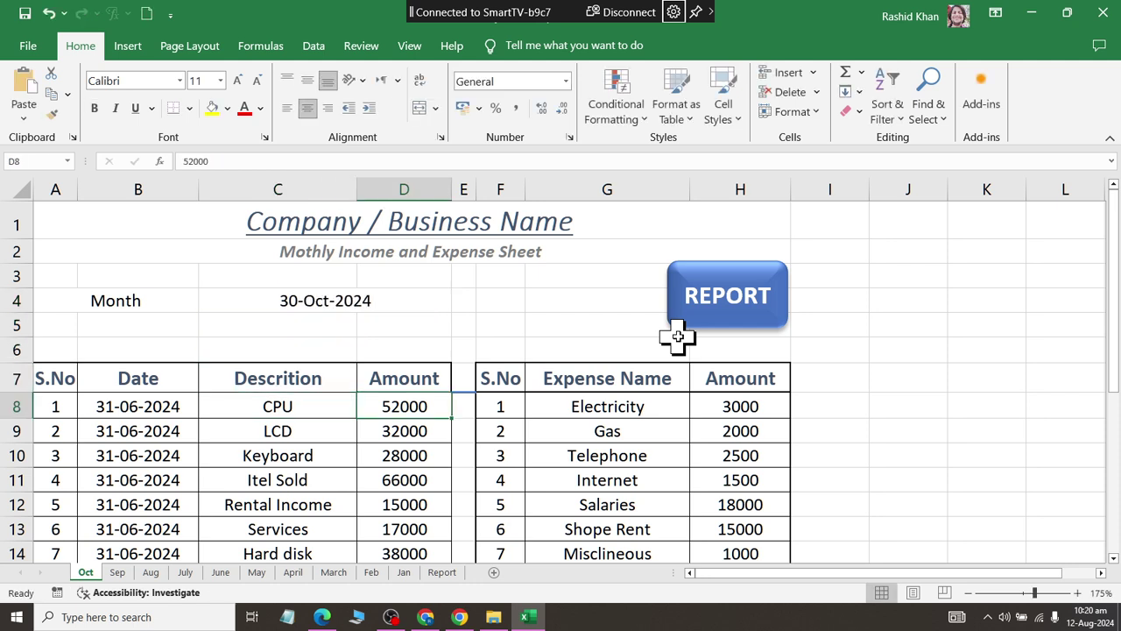
pyautogui.write('65')
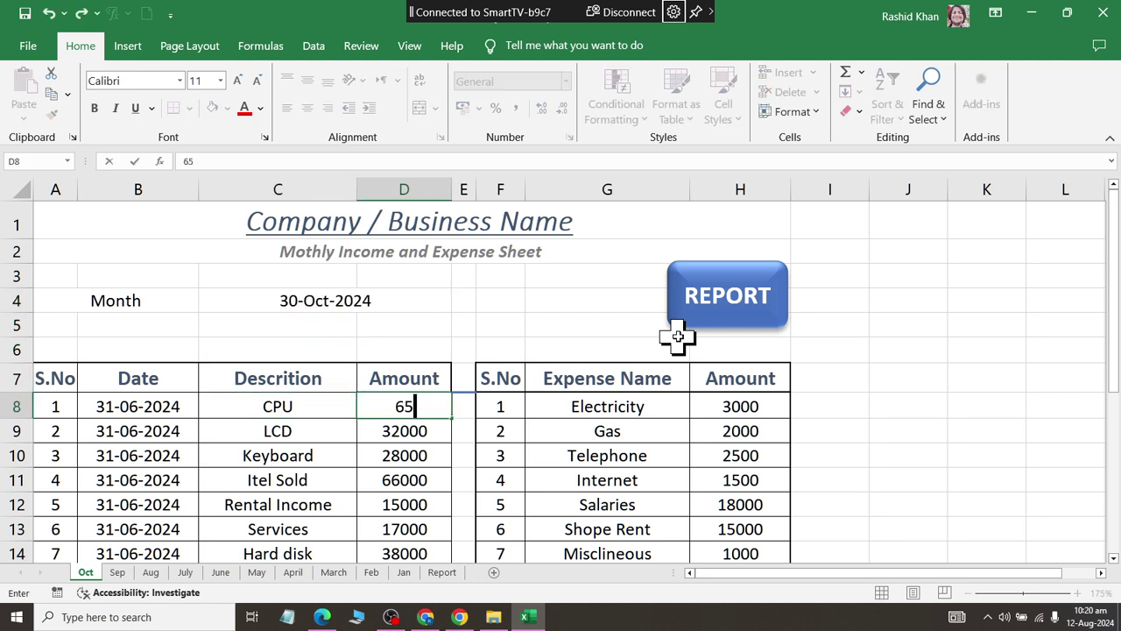
pyautogui.press('Return')
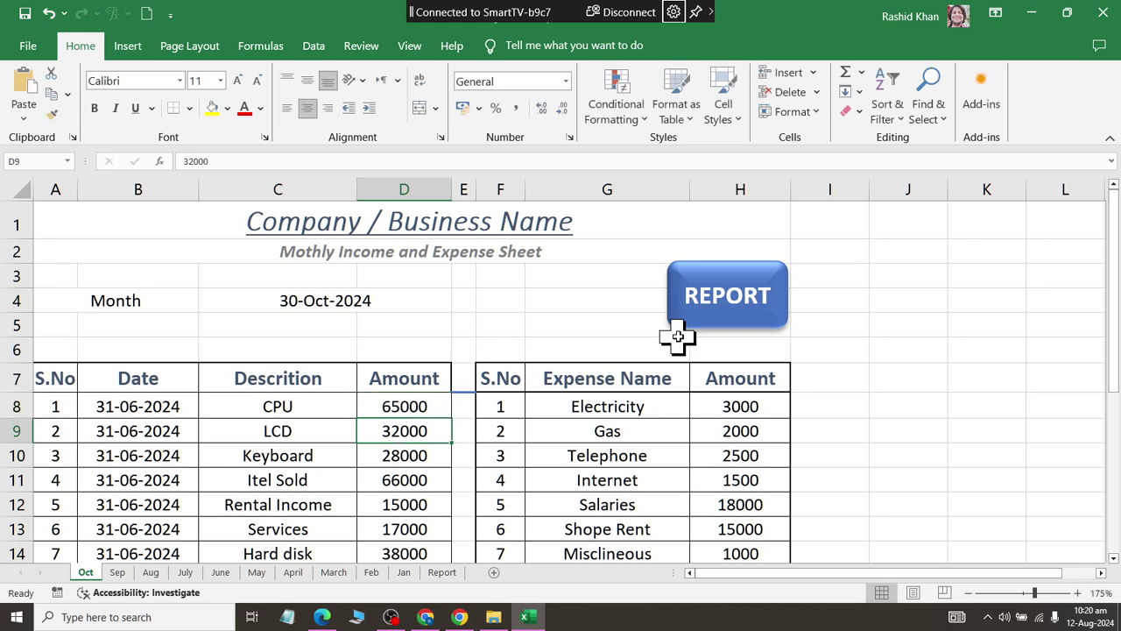
pyautogui.write('4500')
pyautogui.press('Return')
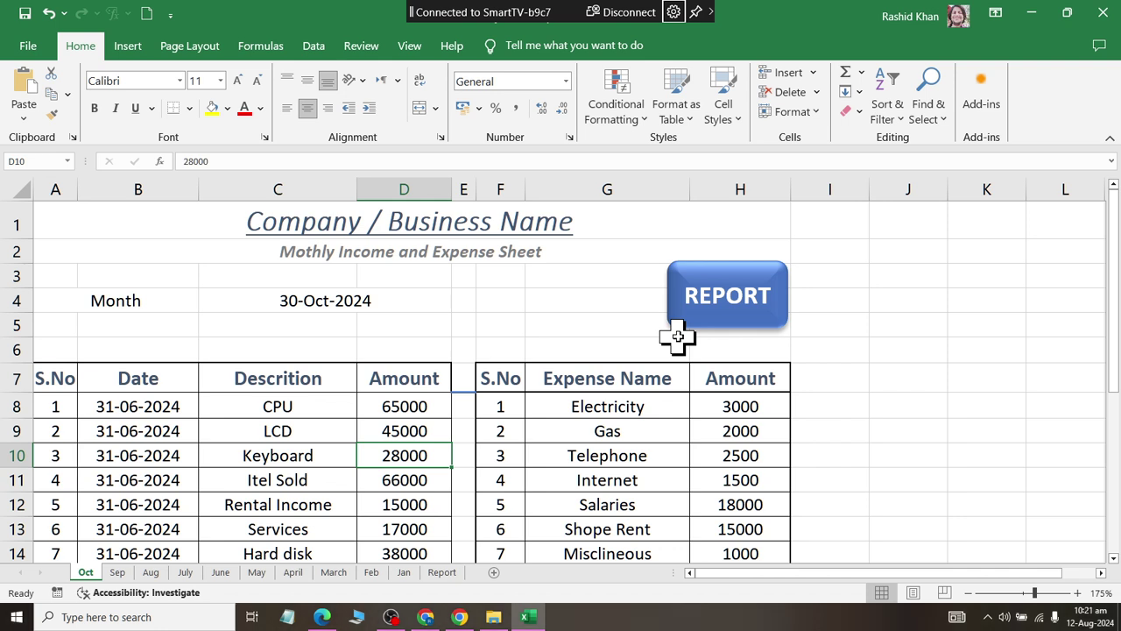
pyautogui.write('260')
pyautogui.press('Return')
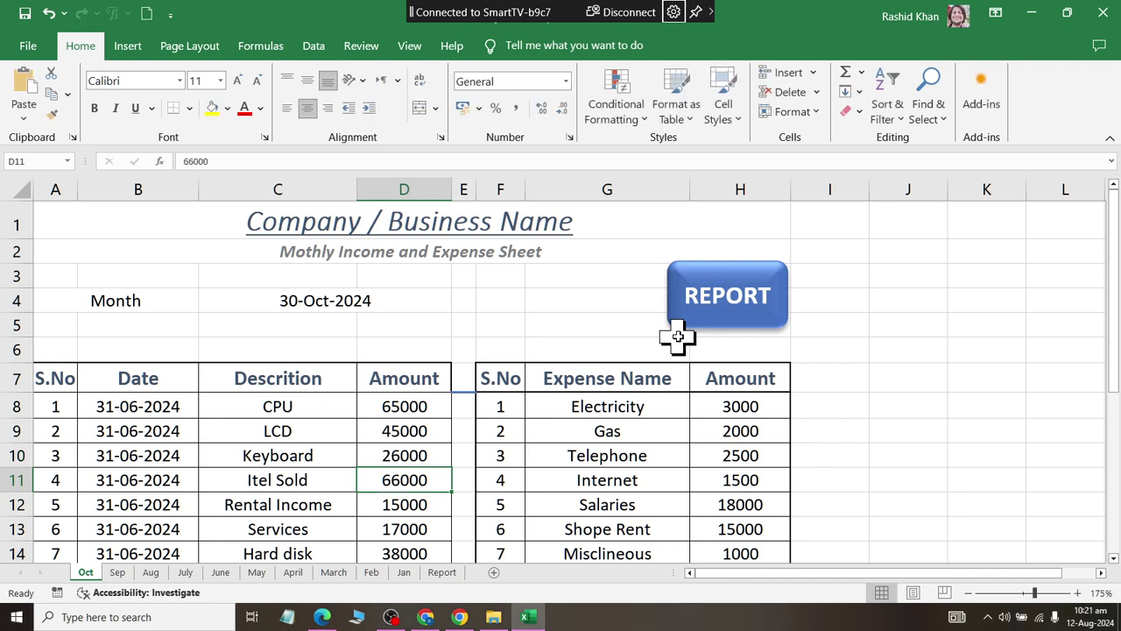
pyautogui.write('760')
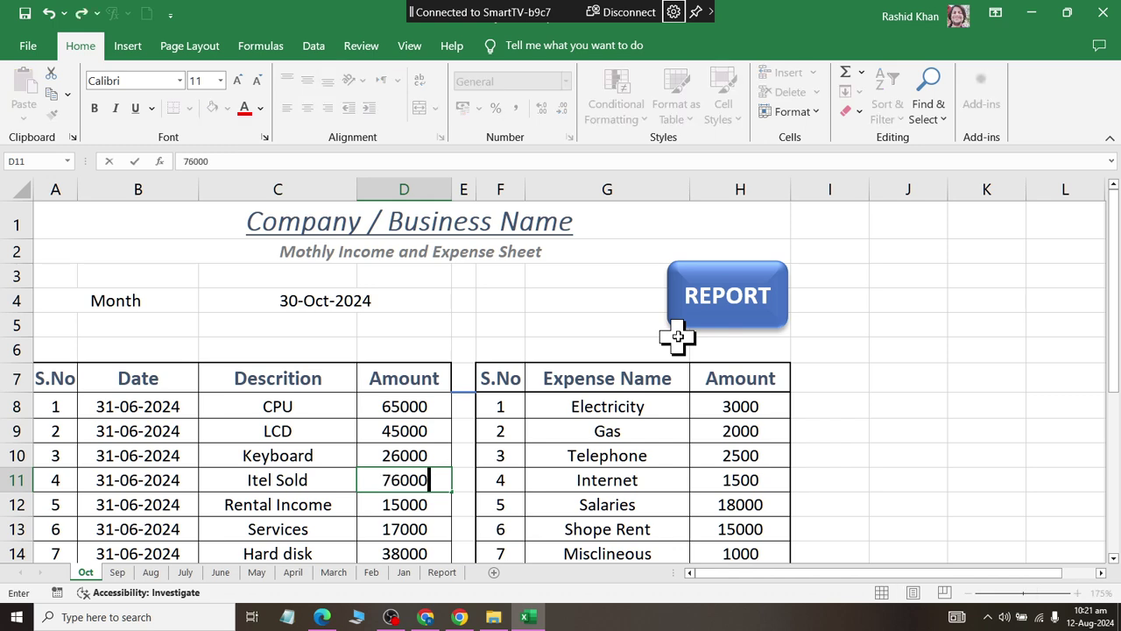
pyautogui.press('Return')
# Enter expense amounts 5000, 3000, 3000 and 21000 for Electricity, Gas, Telephone and Salaries
pyautogui.press('Right')
pyautogui.press('Right')
pyautogui.press('Right')
pyautogui.press('Up')
pyautogui.press('Up')
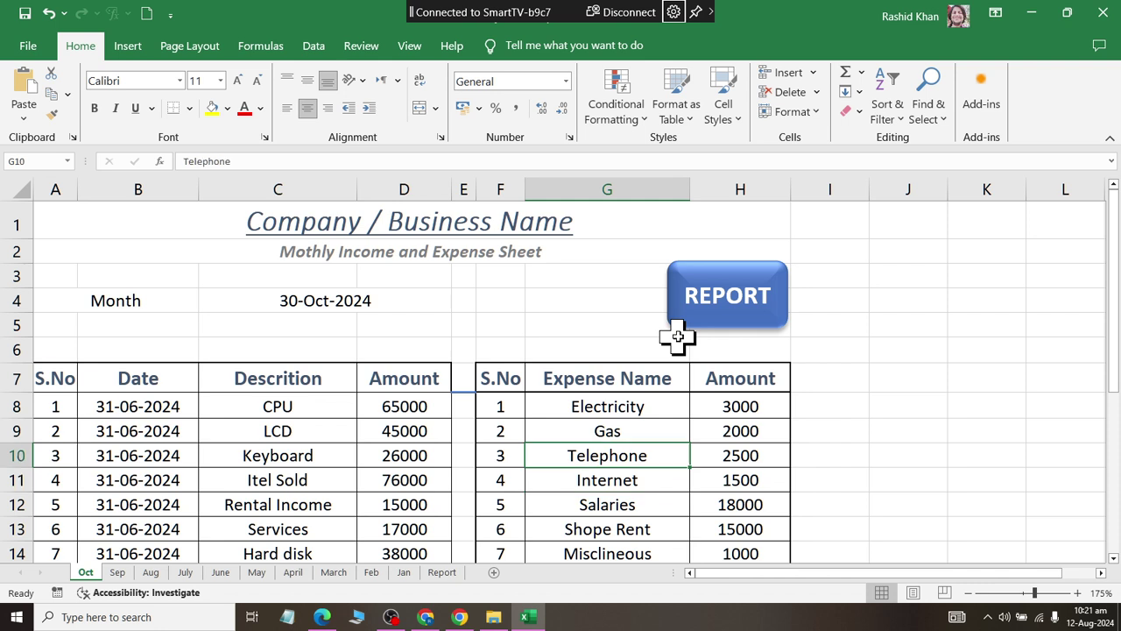
pyautogui.press('Up')
pyautogui.press('Up')
pyautogui.press('Right')
pyautogui.write('500')
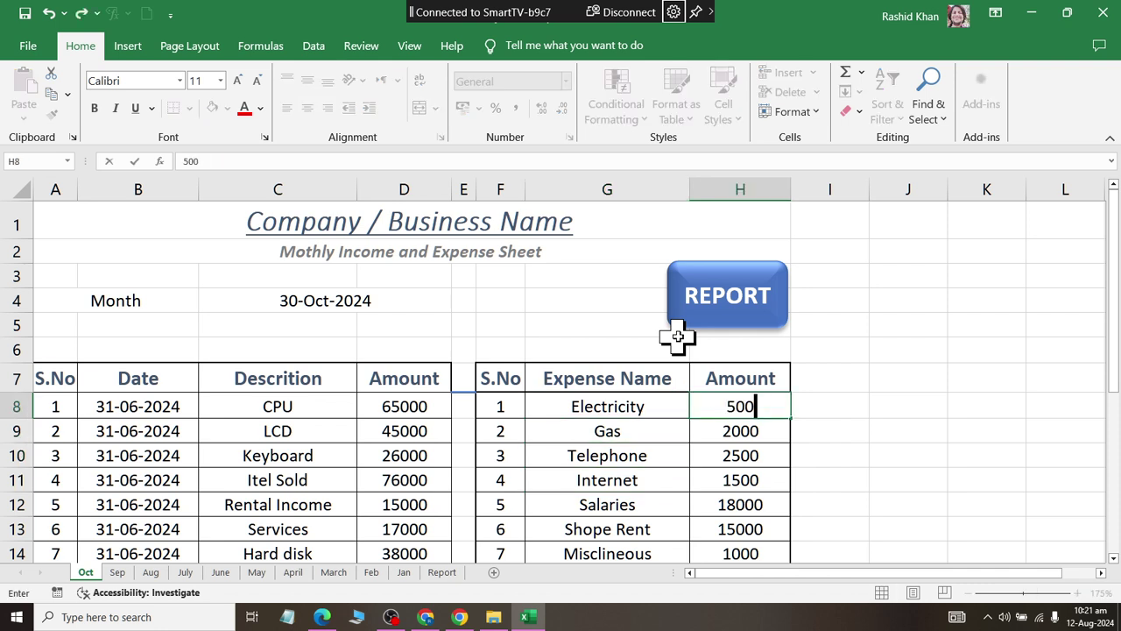
pyautogui.write('0')
pyautogui.press('Return')
pyautogui.write('300')
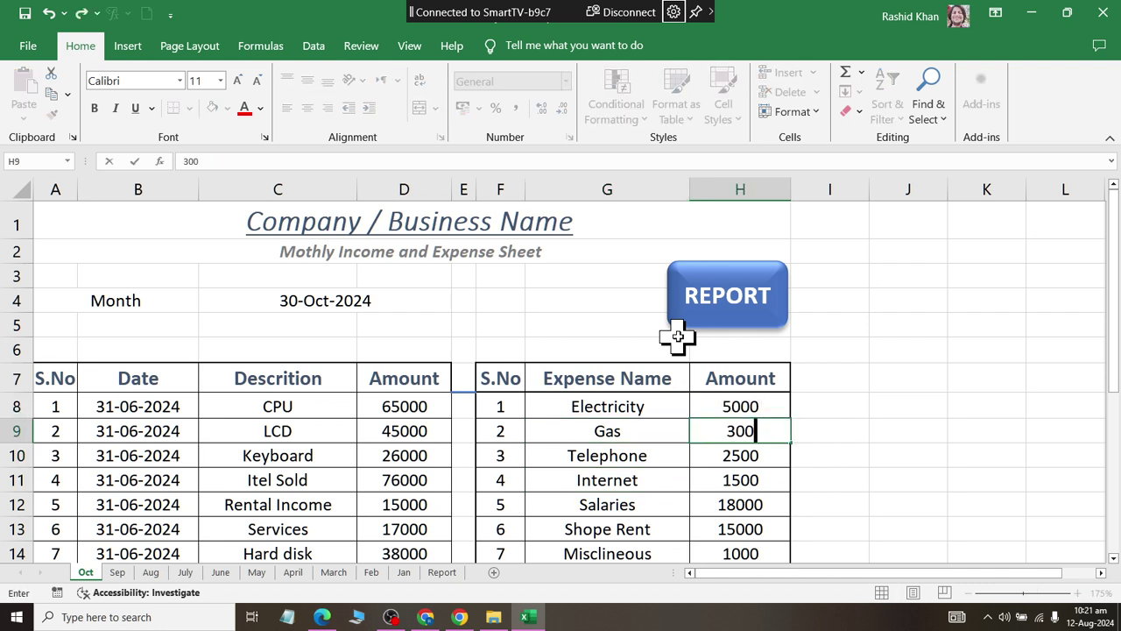
pyautogui.write('0')
pyautogui.press('Return')
pyautogui.write('300')
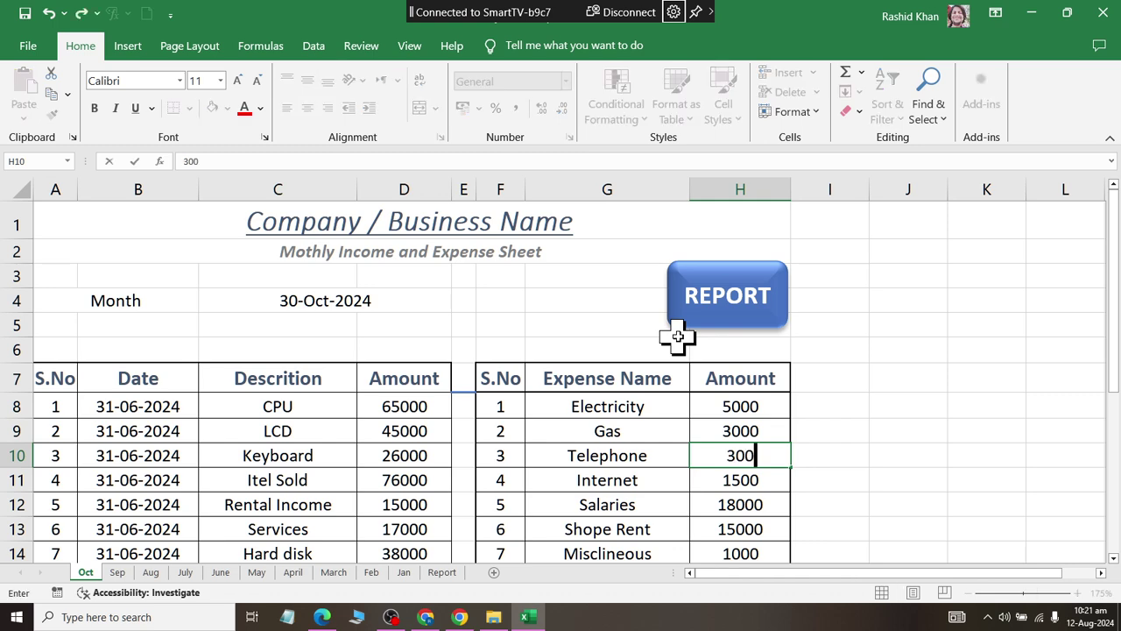
pyautogui.press('Return')
pyautogui.press('Return')
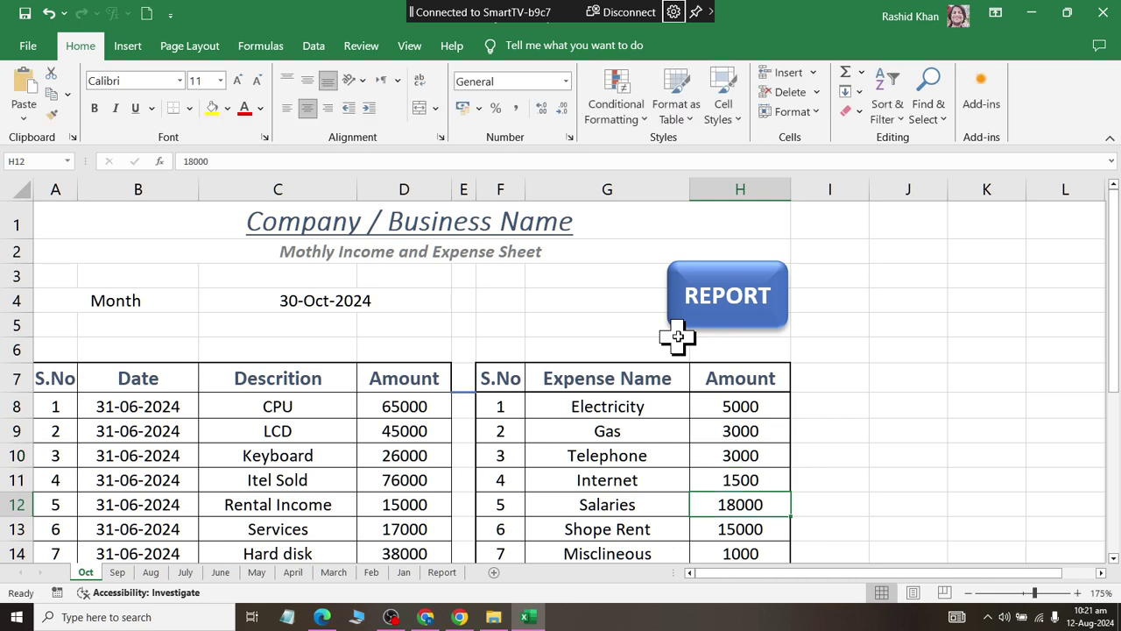
pyautogui.write('210')
pyautogui.press('Return')
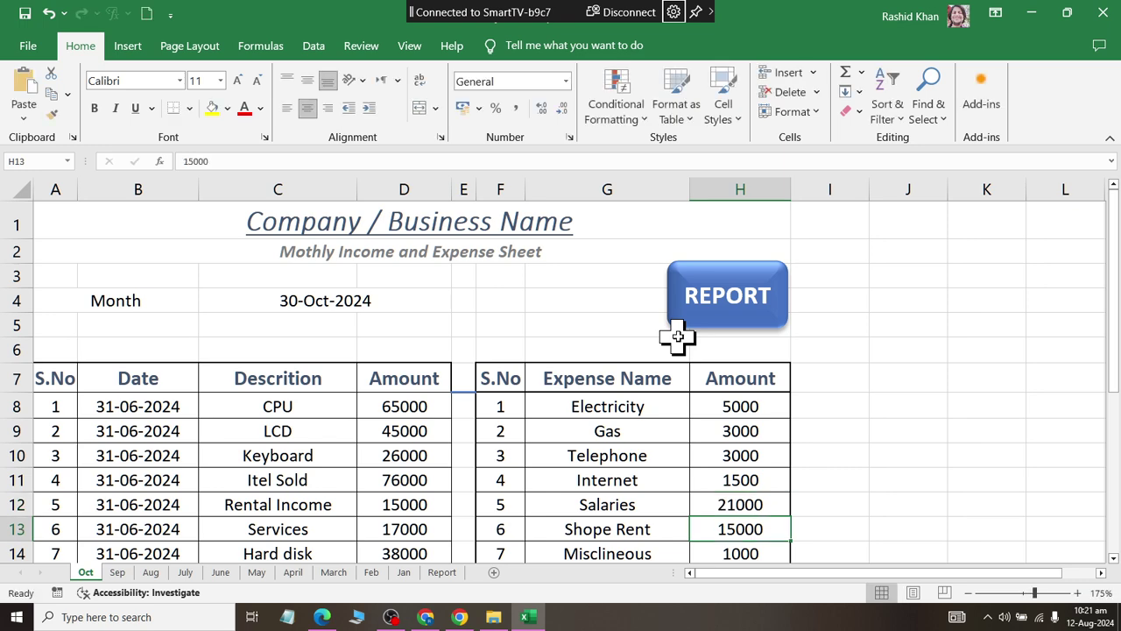
pyautogui.scroll(-1, 730, 400)
pyautogui.scroll(-1, 736, 473)
pyautogui.scroll(-2, 626, 475)
pyautogui.scroll(-1, 745, 491)
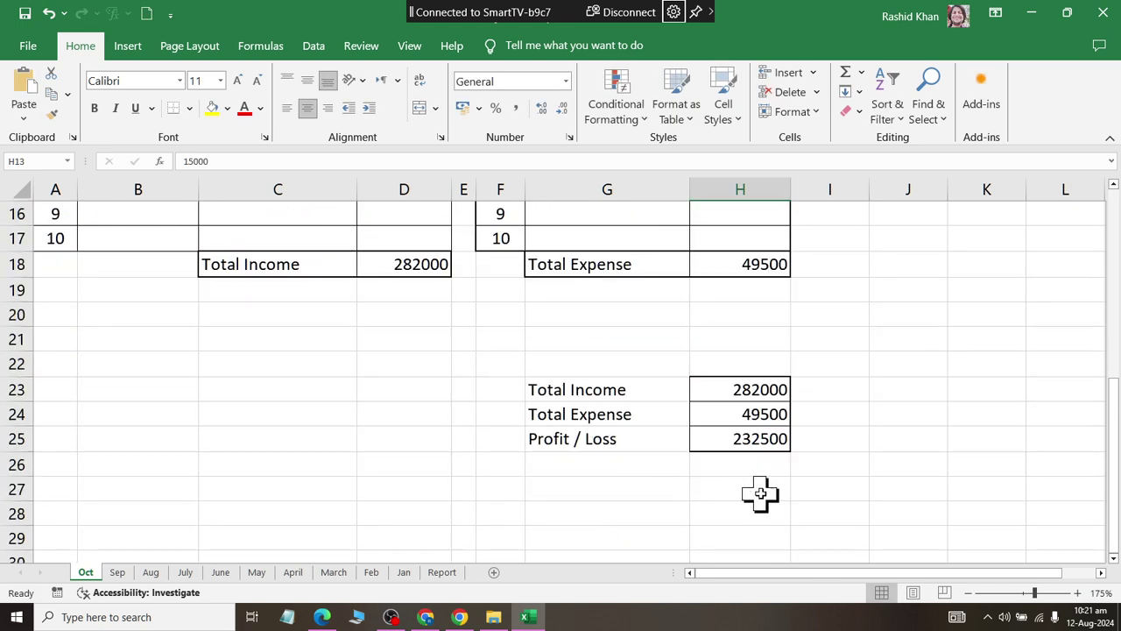
pyautogui.scroll(4, 526, 473)
pyautogui.scroll(1, 488, 438)
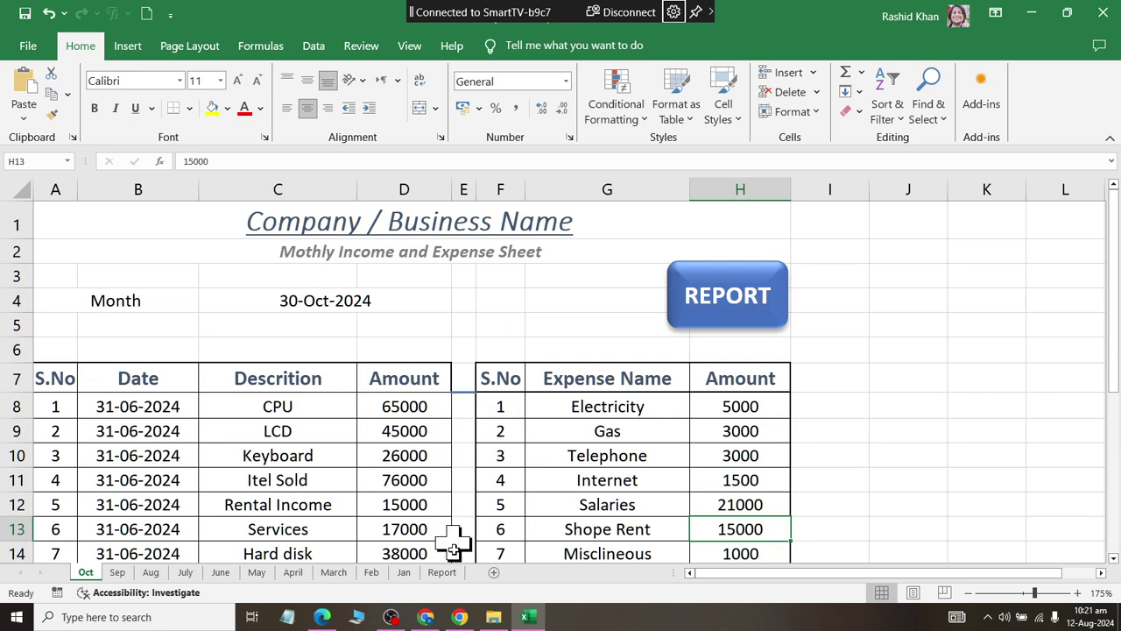
# On the Report sheet, check the current month list in C1's dropdown
pyautogui.click(443, 573)
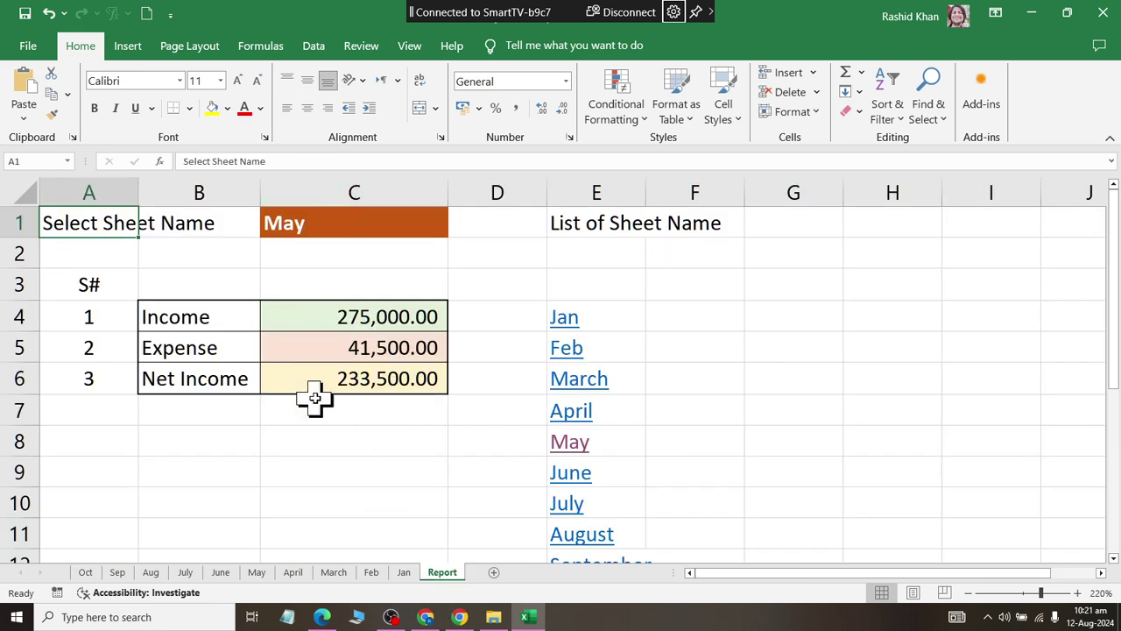
pyautogui.click(406, 219)
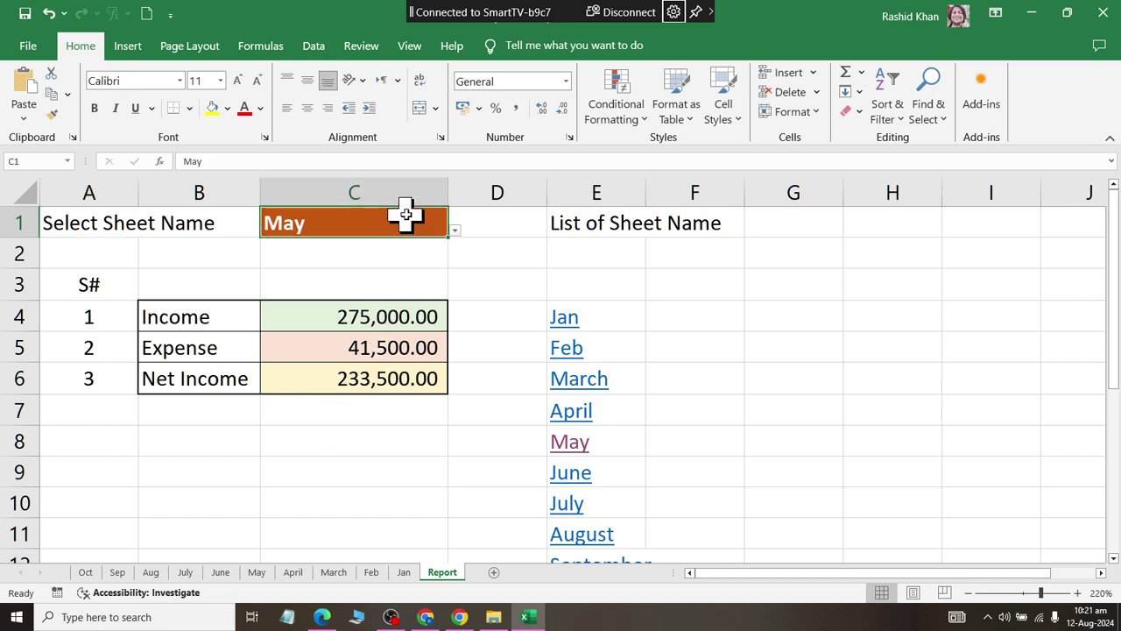
pyautogui.click(455, 230)
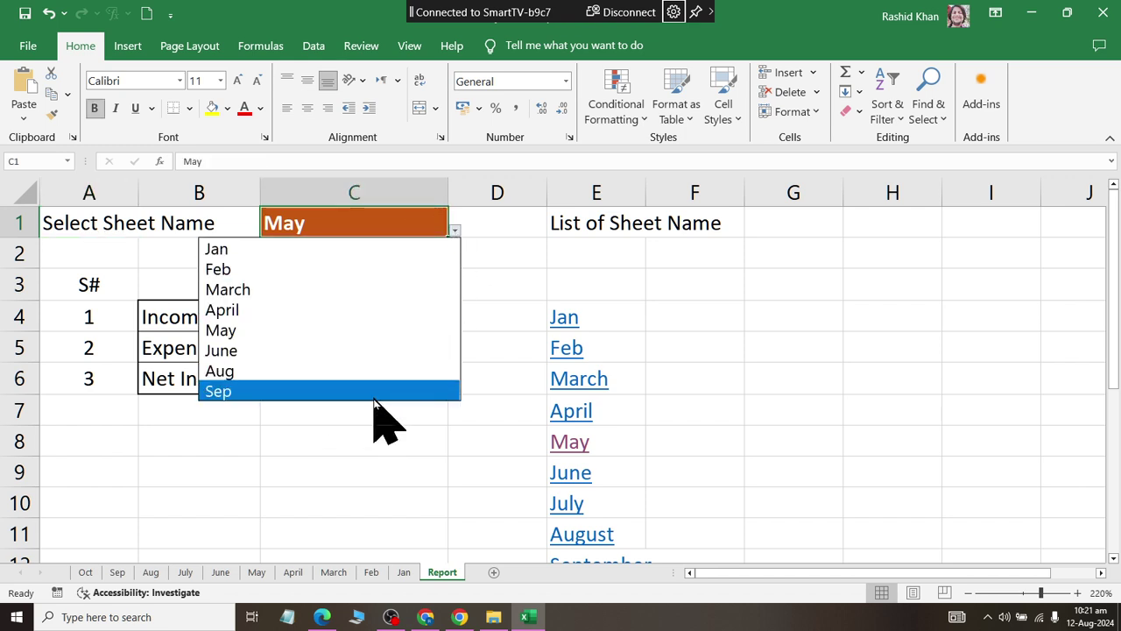
pyautogui.click(370, 226)
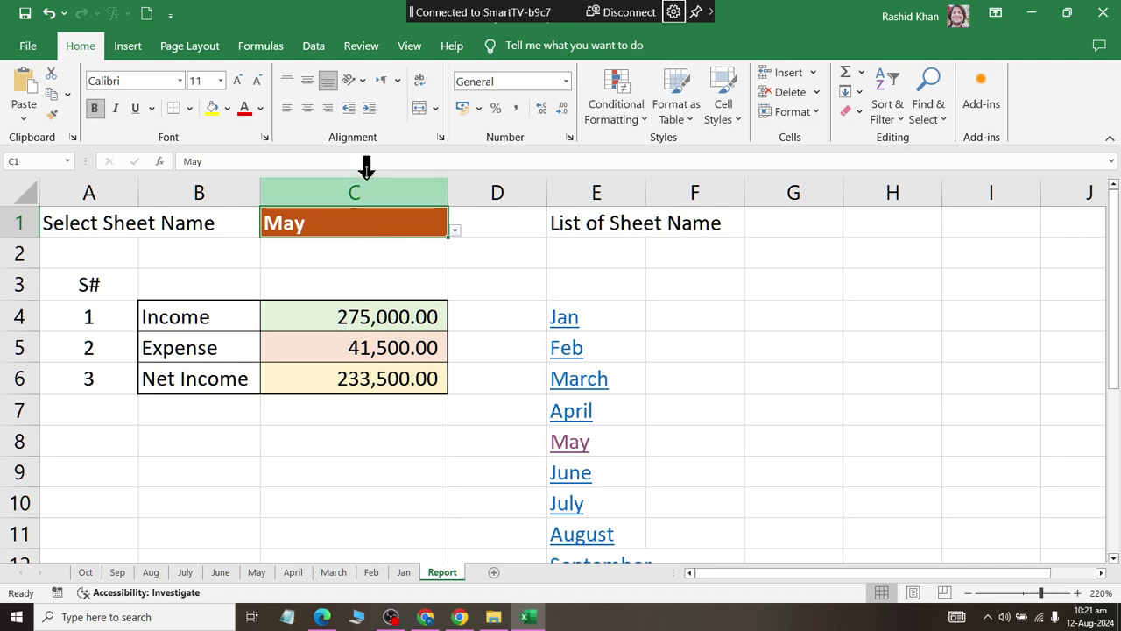
# Open C1's Data Validation settings and edit the Source list to append Oct
pyautogui.click(317, 47)
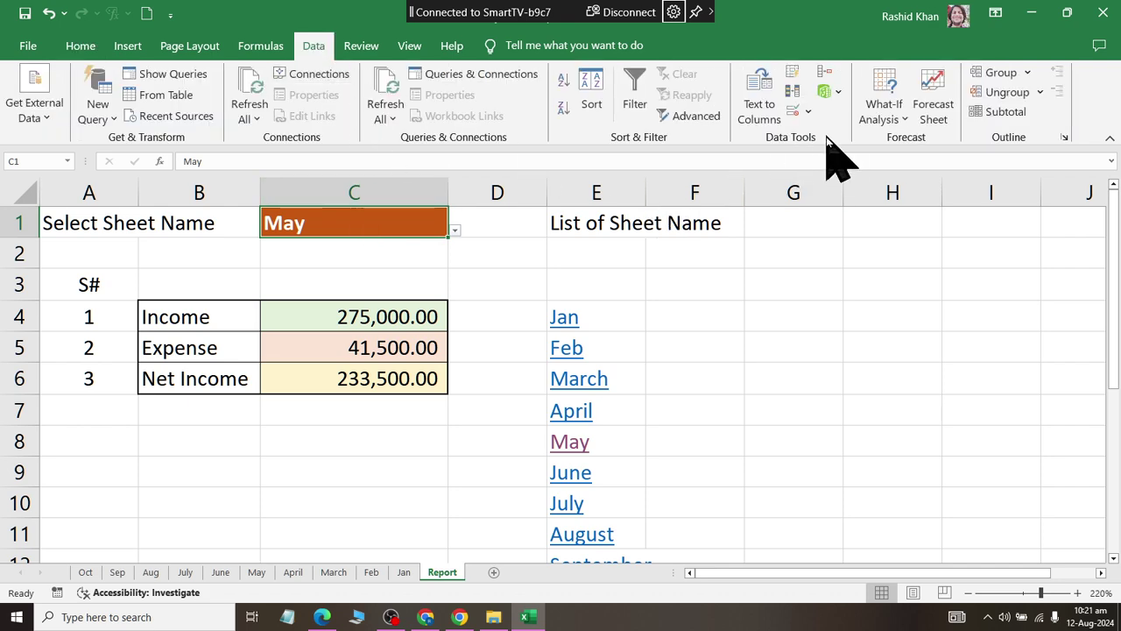
pyautogui.click(808, 112)
pyautogui.click(819, 131)
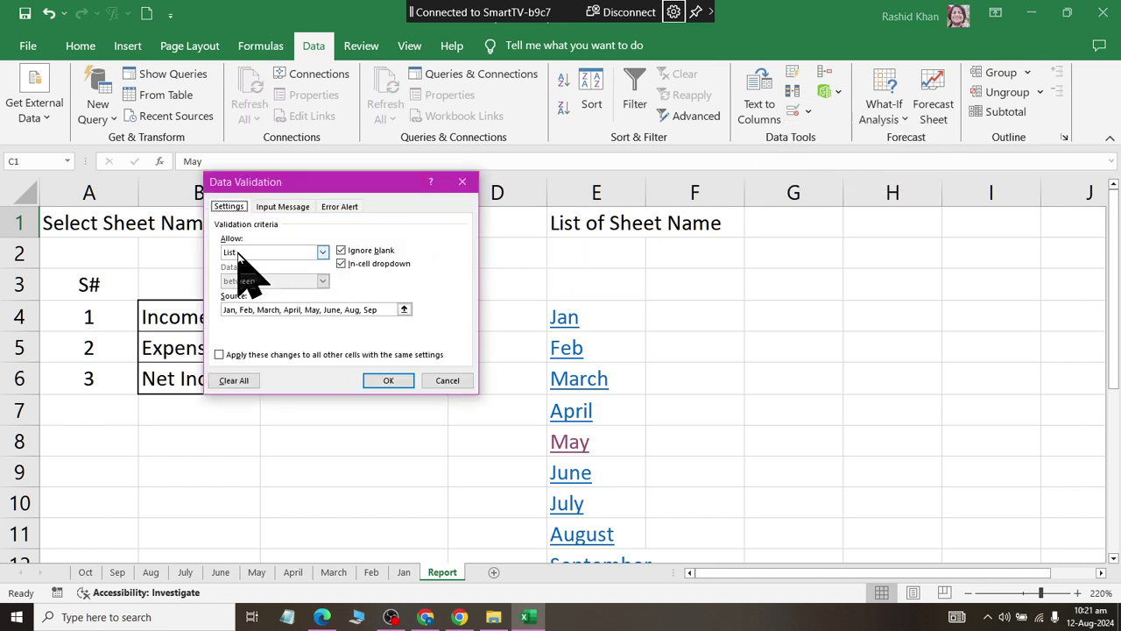
pyautogui.click(383, 310)
pyautogui.write(', Oct')
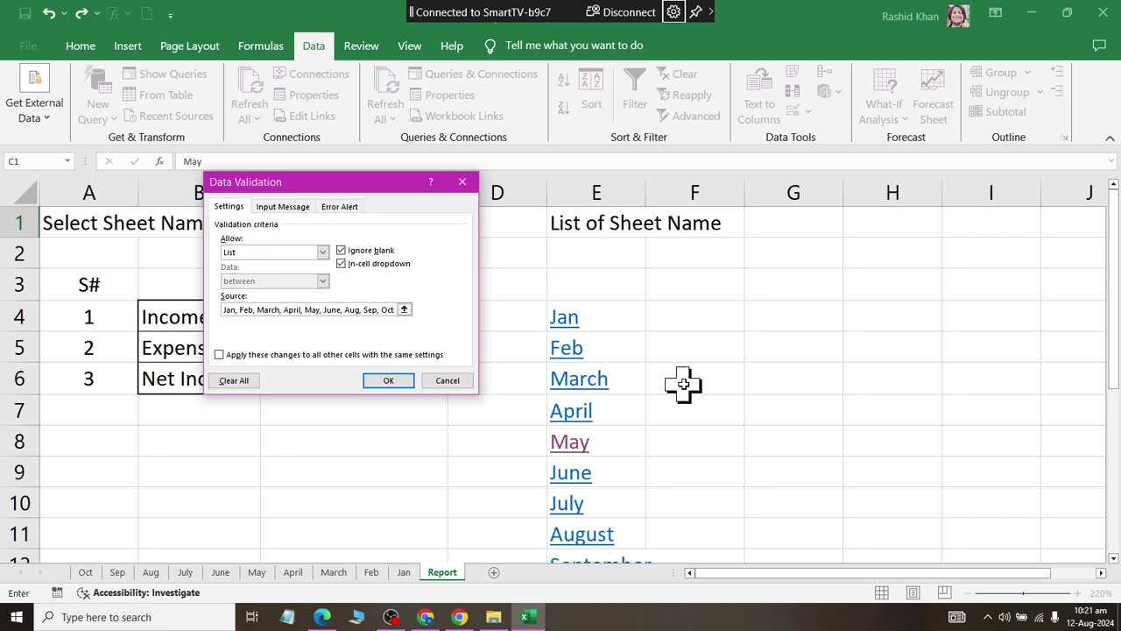
# Confirm the updated month list, check the C4 and C5 INDIRECT formulas, and pick Oct in C1
pyautogui.click(382, 380)
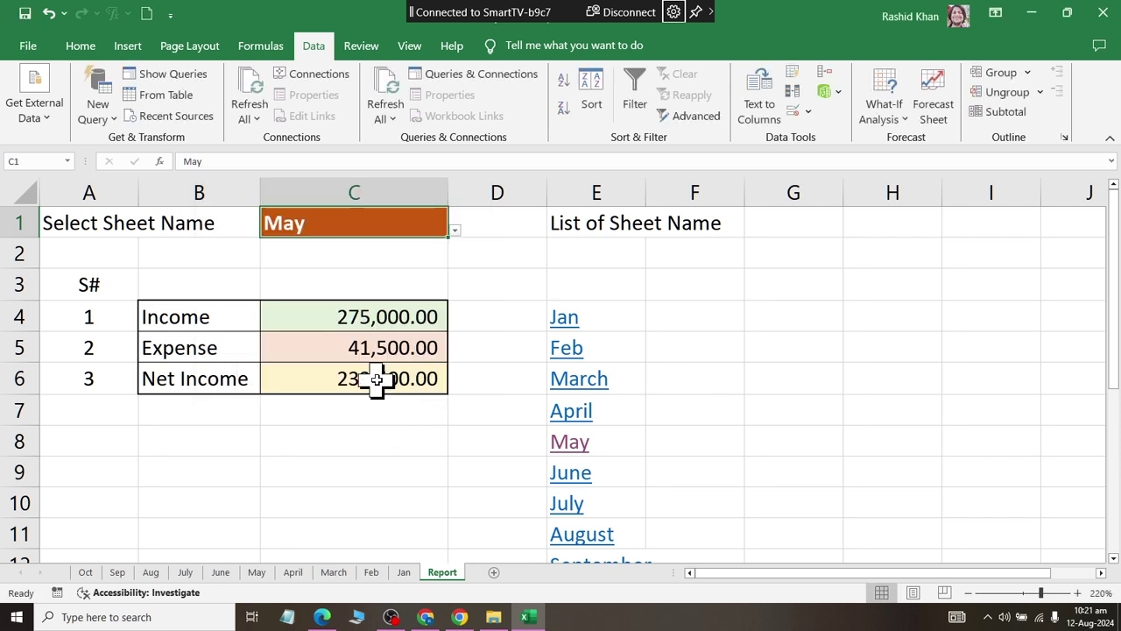
pyautogui.click(403, 317)
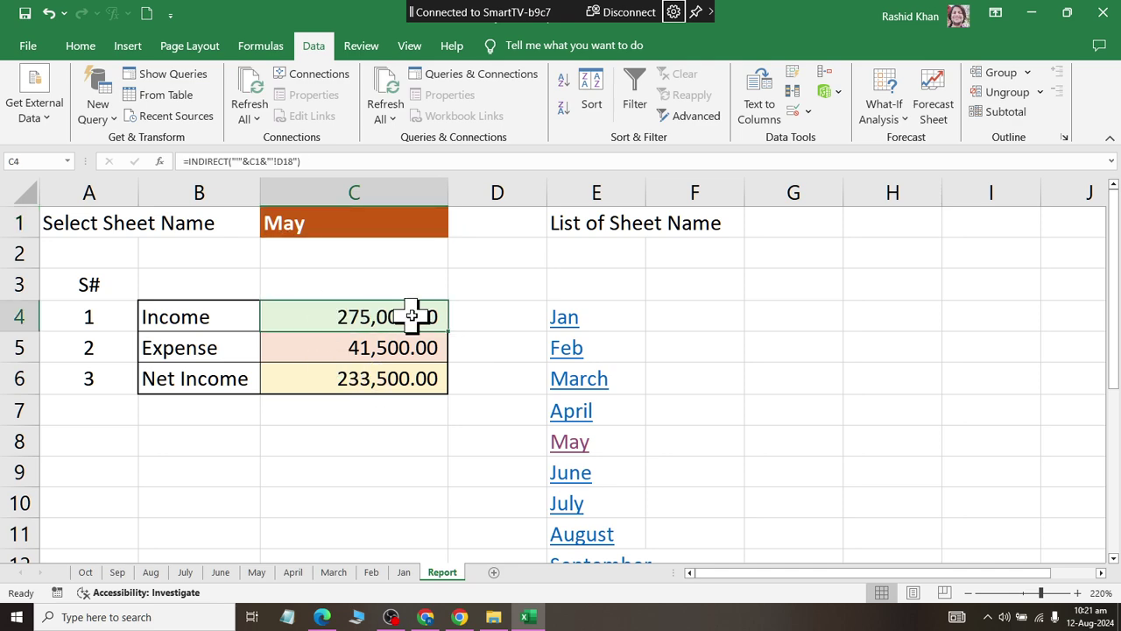
pyautogui.click(382, 346)
pyautogui.click(405, 225)
pyautogui.click(454, 230)
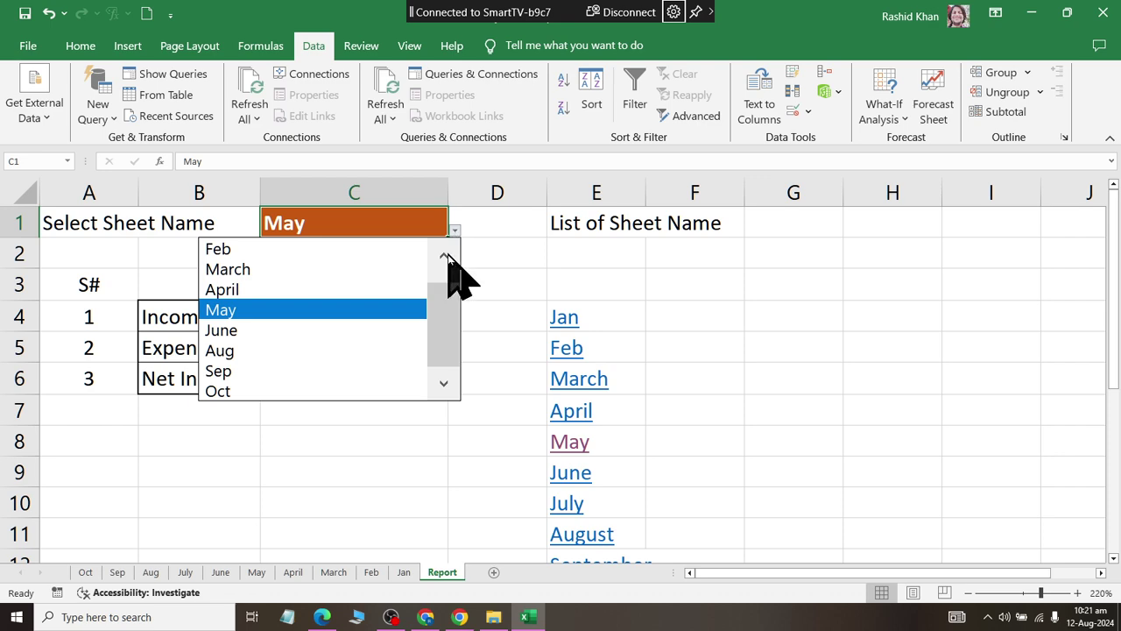
pyautogui.click(378, 392)
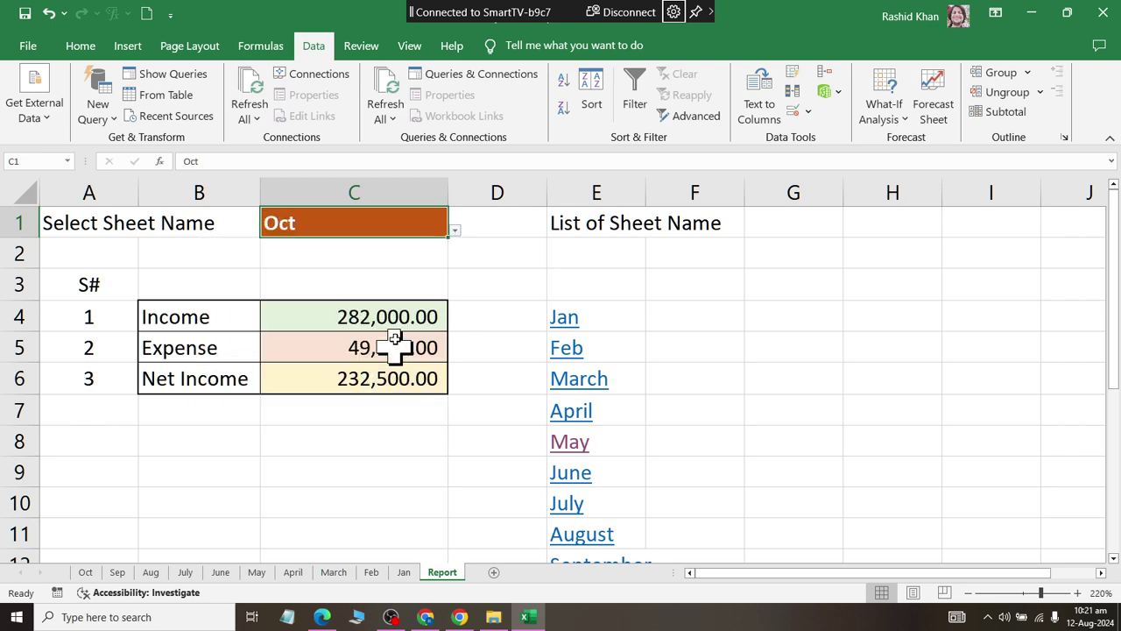
pyautogui.click(85, 572)
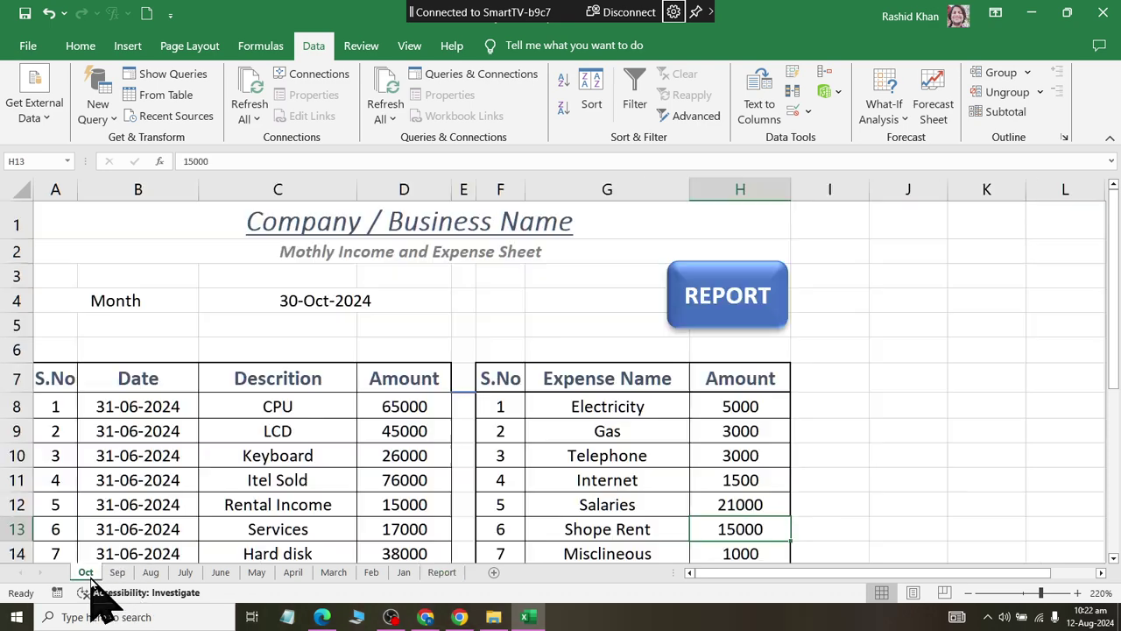
pyautogui.scroll(-3, 574, 433)
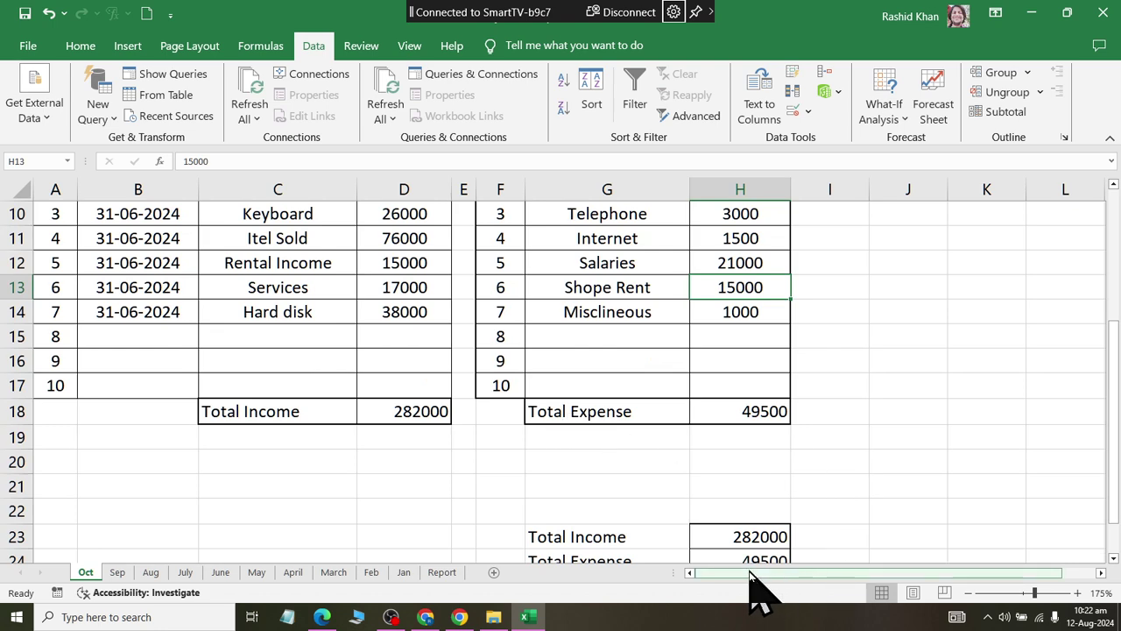
pyautogui.scroll(-1, 728, 552)
pyautogui.scroll(-1, 721, 548)
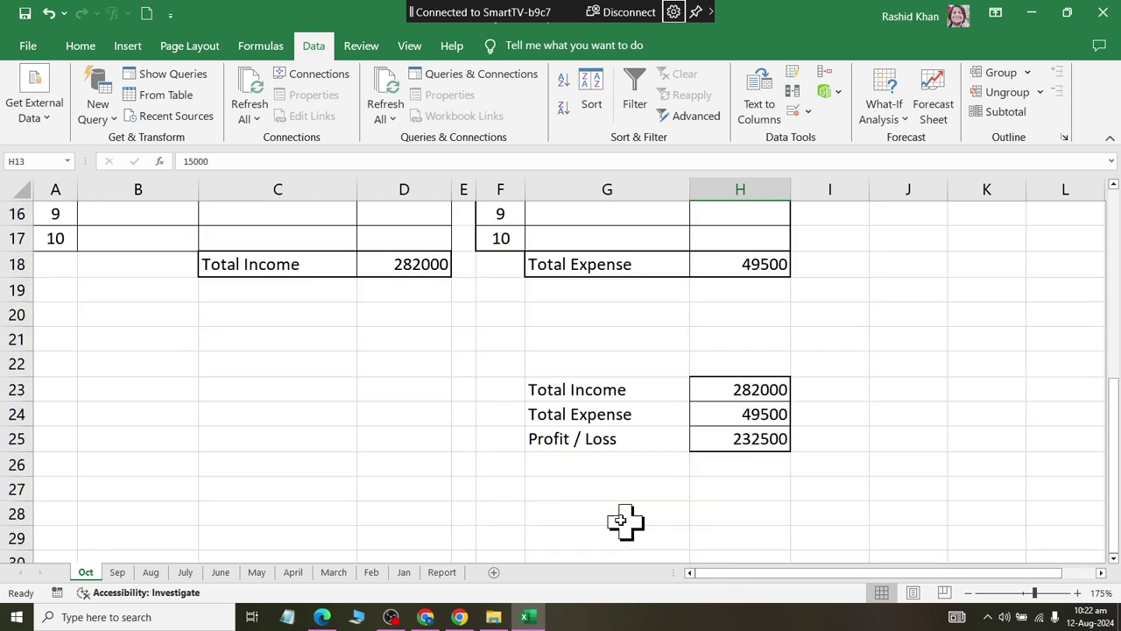
pyautogui.click(442, 573)
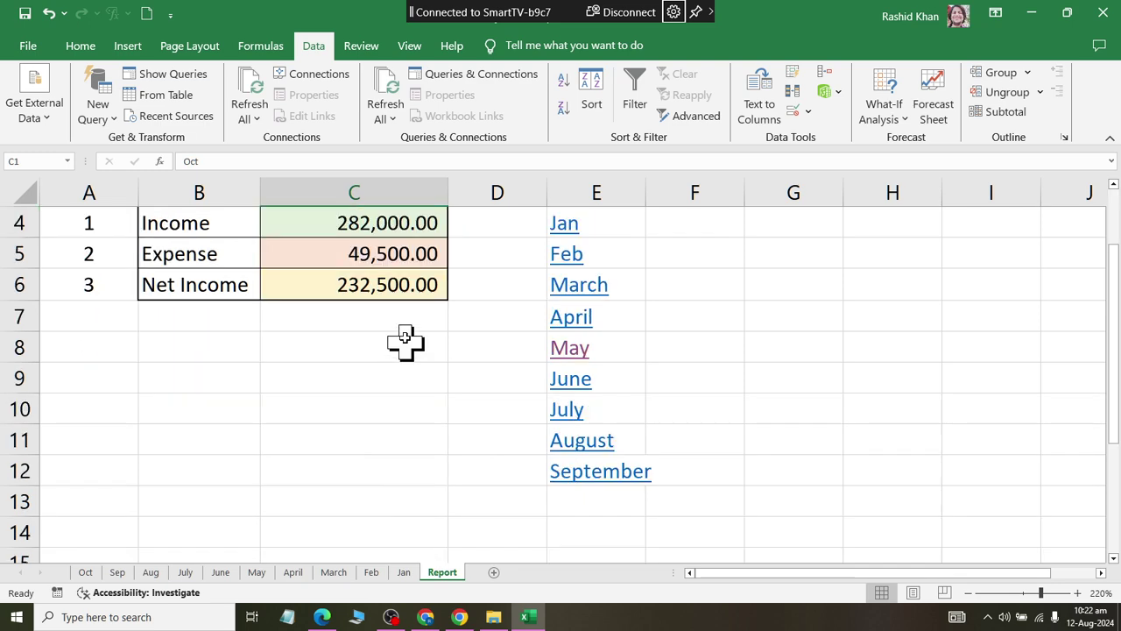
pyautogui.scroll(-1, 408, 342)
pyautogui.scroll(1, 366, 250)
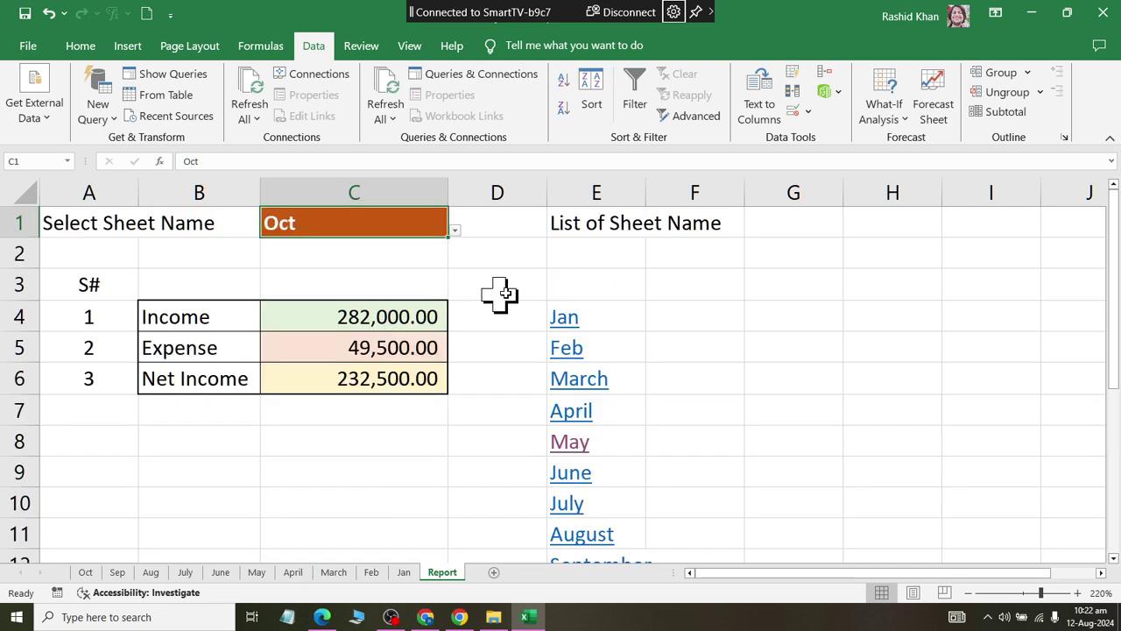
pyautogui.scroll(-1, 595, 443)
pyautogui.scroll(-1, 592, 440)
pyautogui.click(578, 412)
pyautogui.write('O')
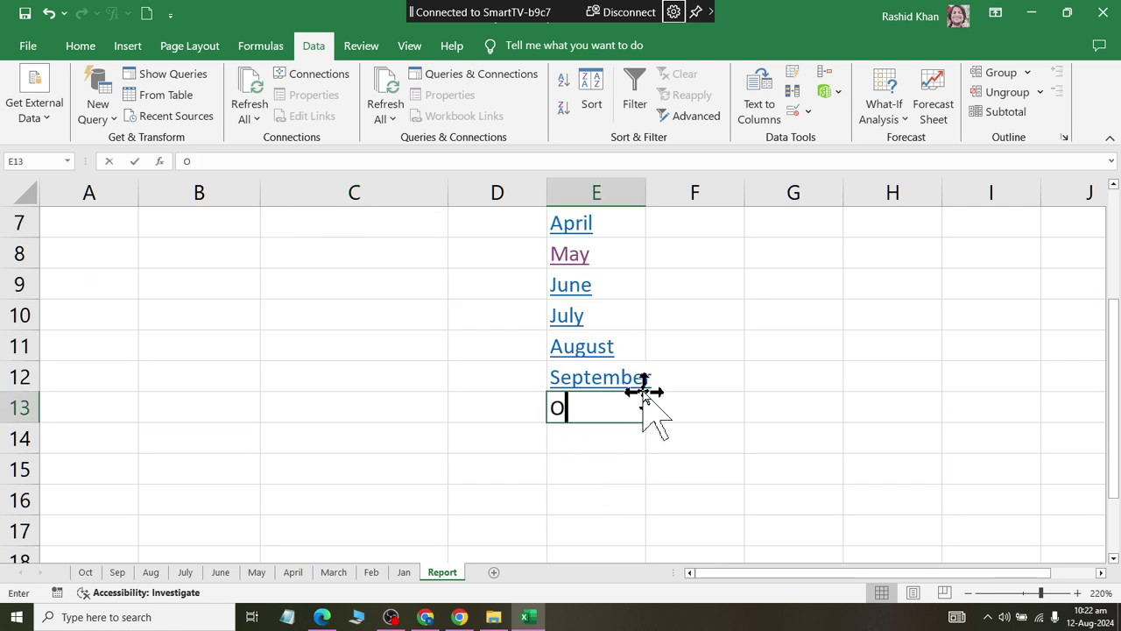
# Enter October in E13 below September
pyautogui.write('ctober')
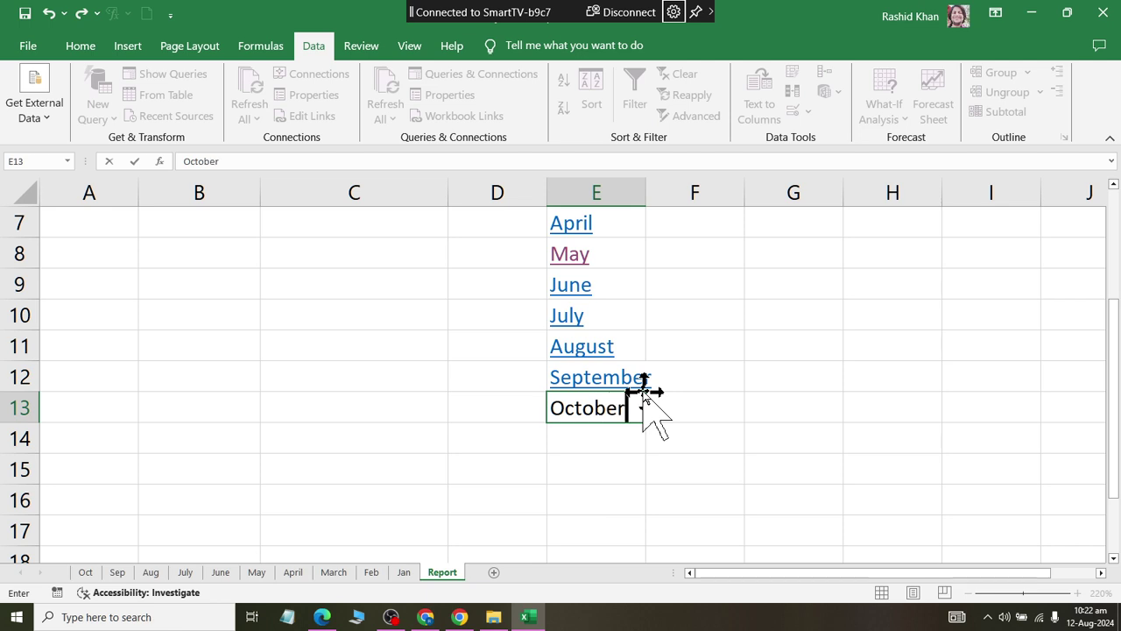
pyautogui.press('Return')
pyautogui.click(604, 414)
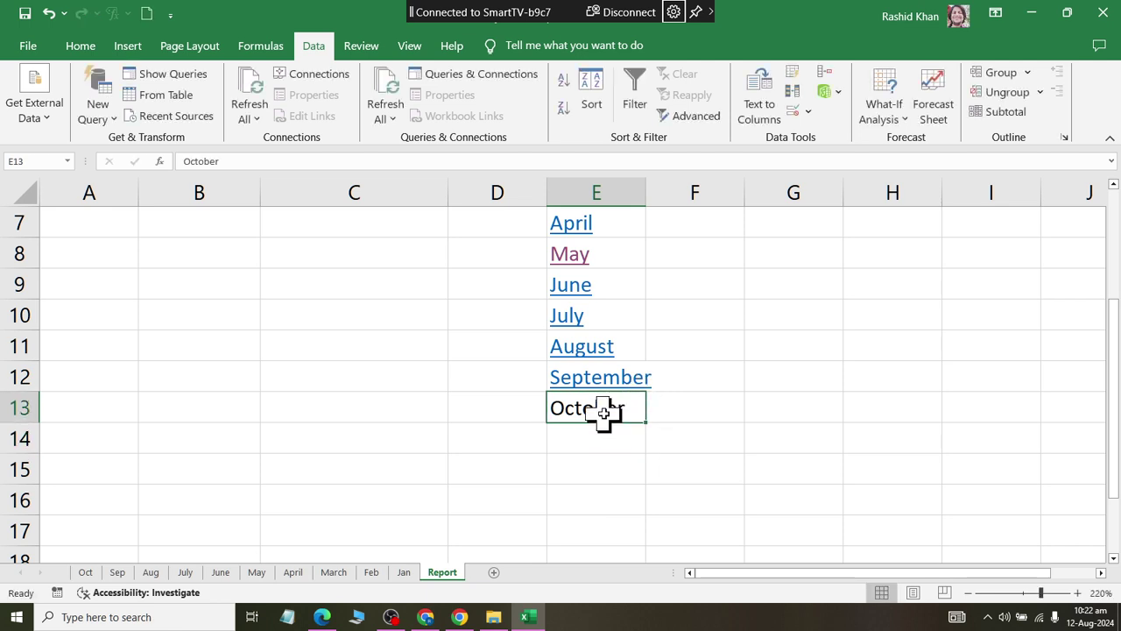
# Hyperlink the October cell to the Oct sheet within this workbook
pyautogui.click(127, 45)
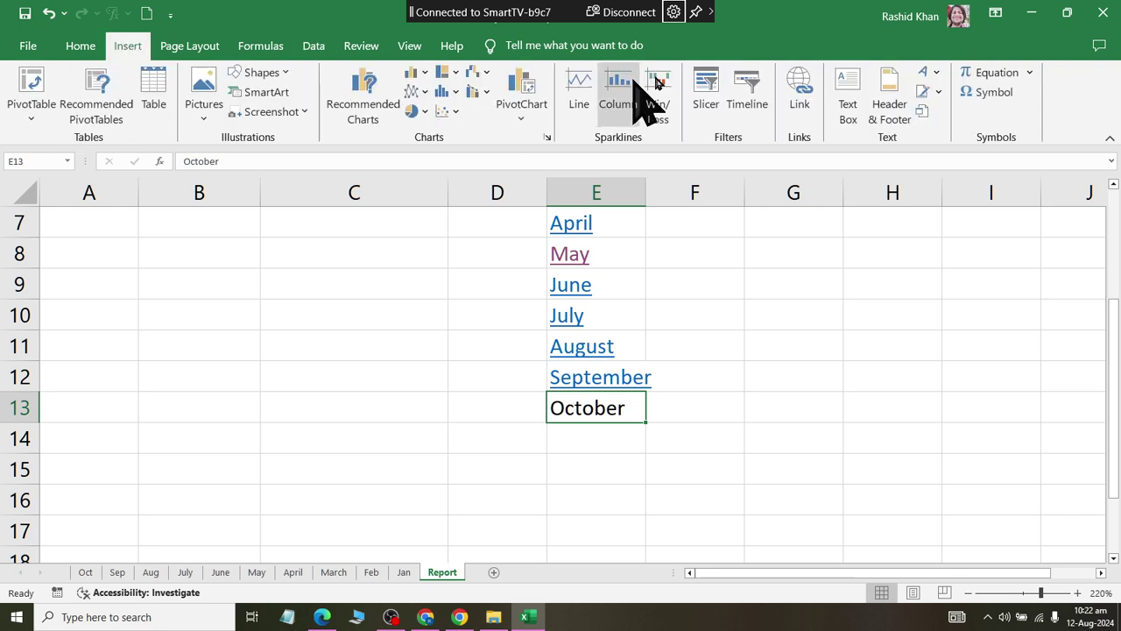
pyautogui.click(808, 112)
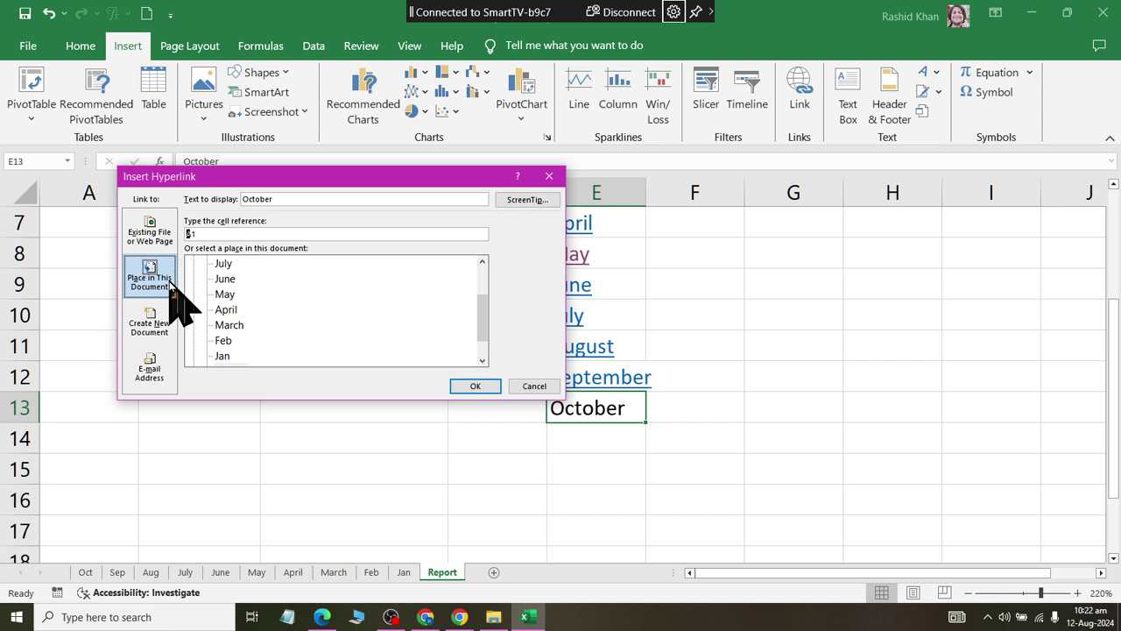
pyautogui.scroll(-1, 233, 337)
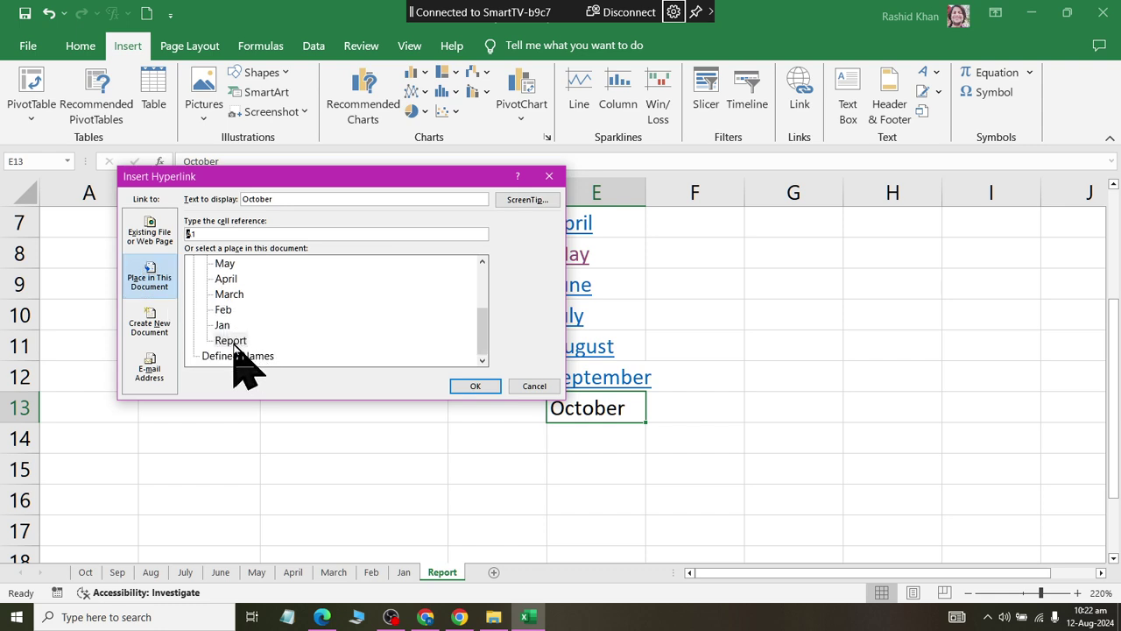
pyautogui.scroll(2, 235, 349)
pyautogui.click(224, 280)
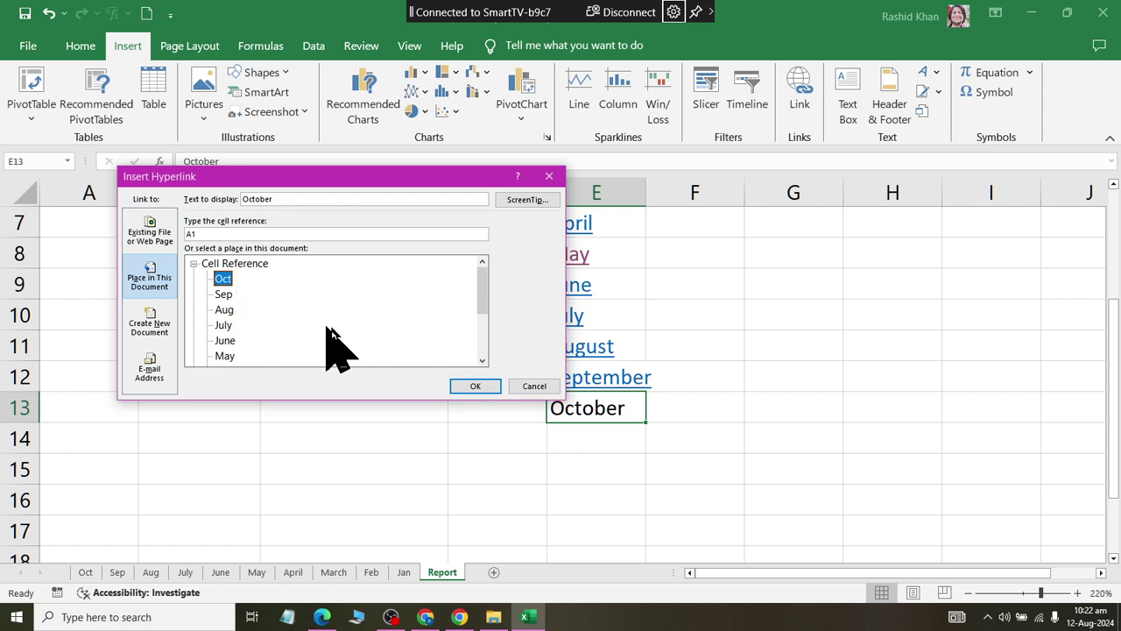
pyautogui.click(473, 387)
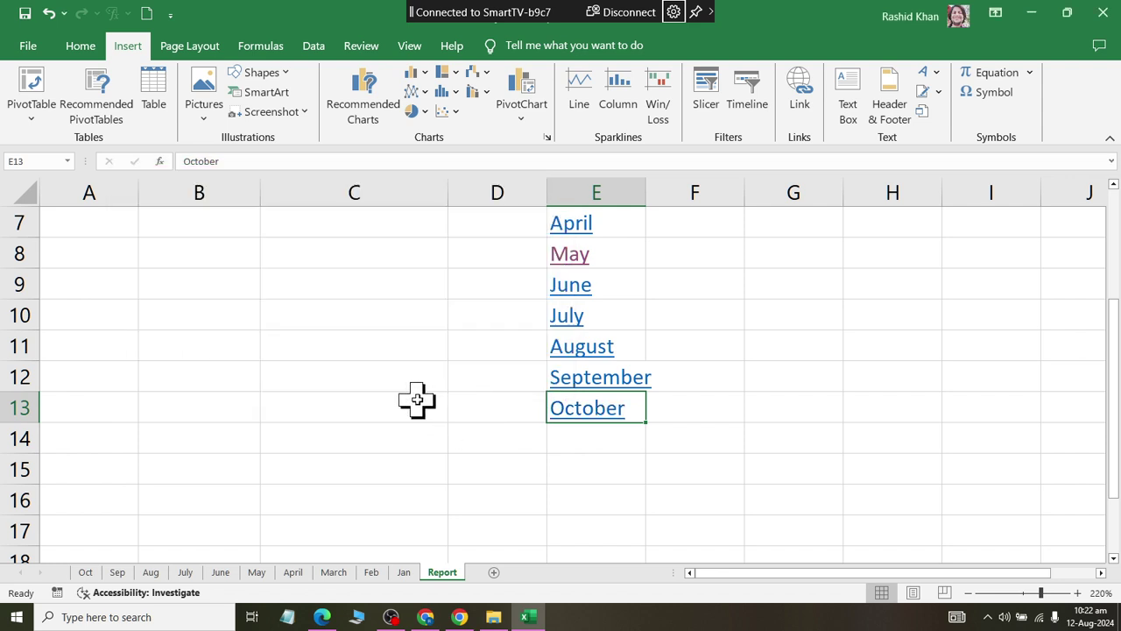
pyautogui.scroll(2, 438, 399)
pyautogui.scroll(-1, 408, 400)
pyautogui.scroll(-3, 613, 458)
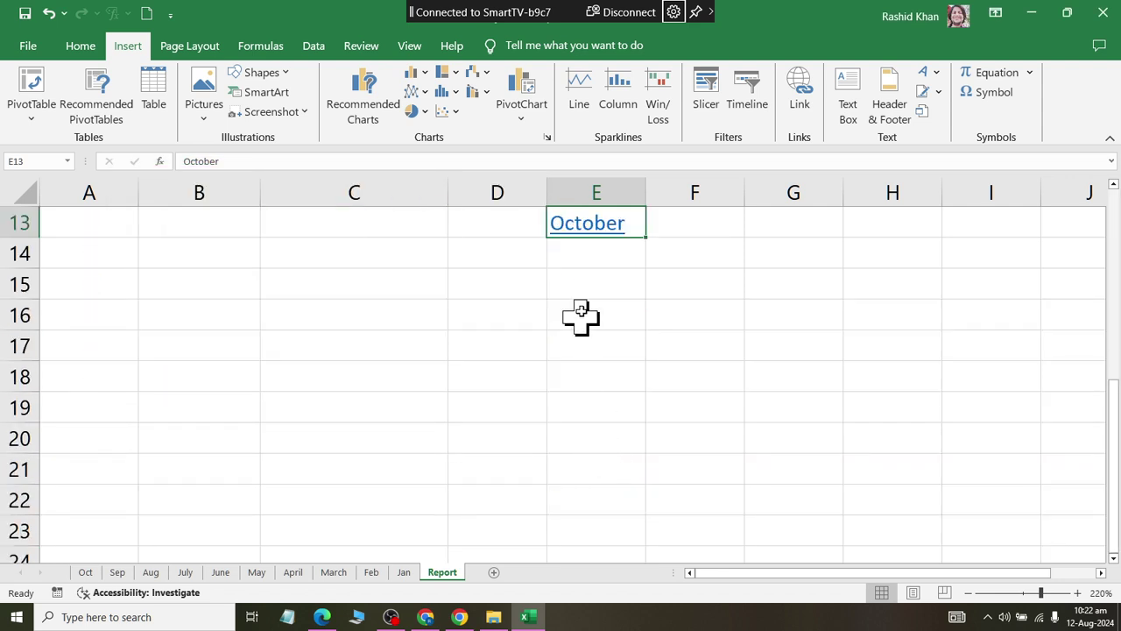
pyautogui.click(579, 235)
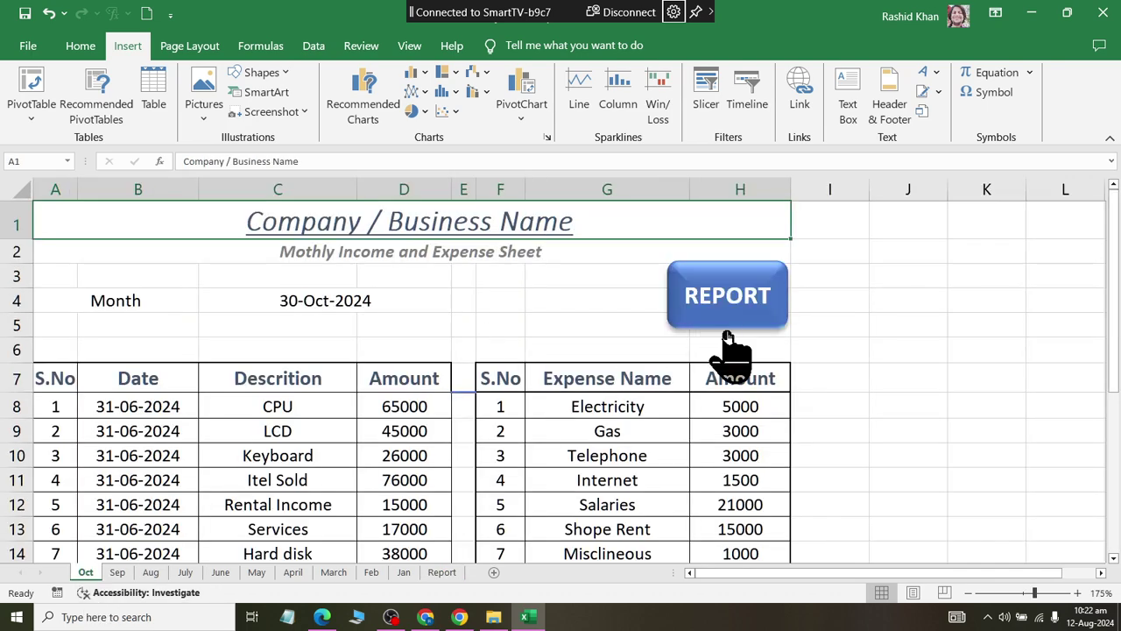
pyautogui.click(732, 302)
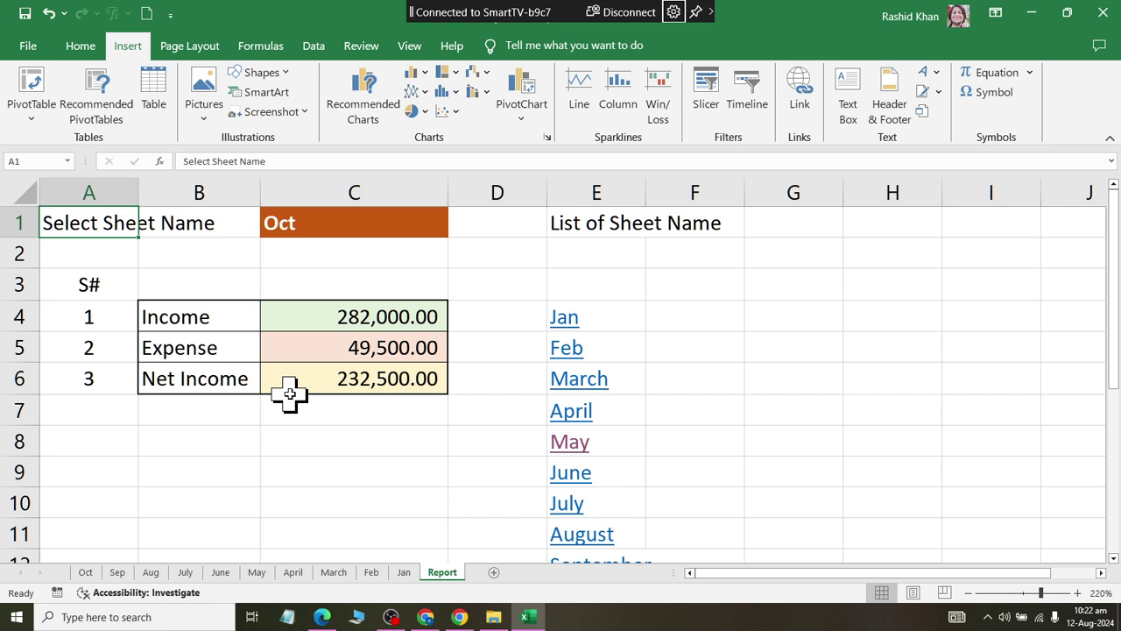
pyautogui.click(338, 315)
pyautogui.doubleClick(350, 317)
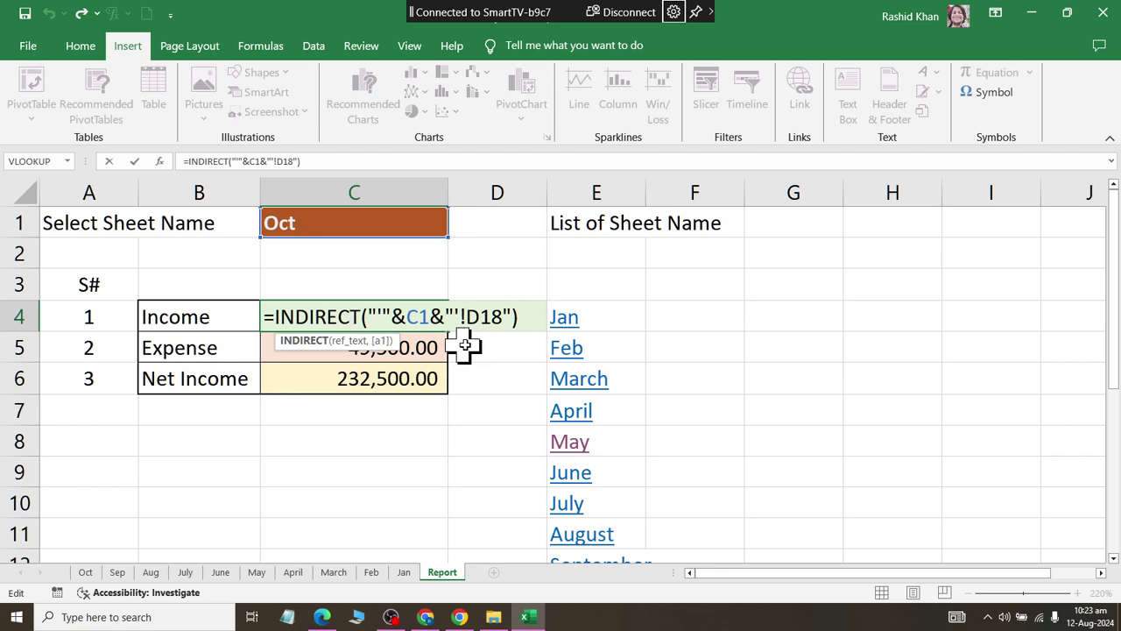
pyautogui.hotkey('ctrl', 'Return')
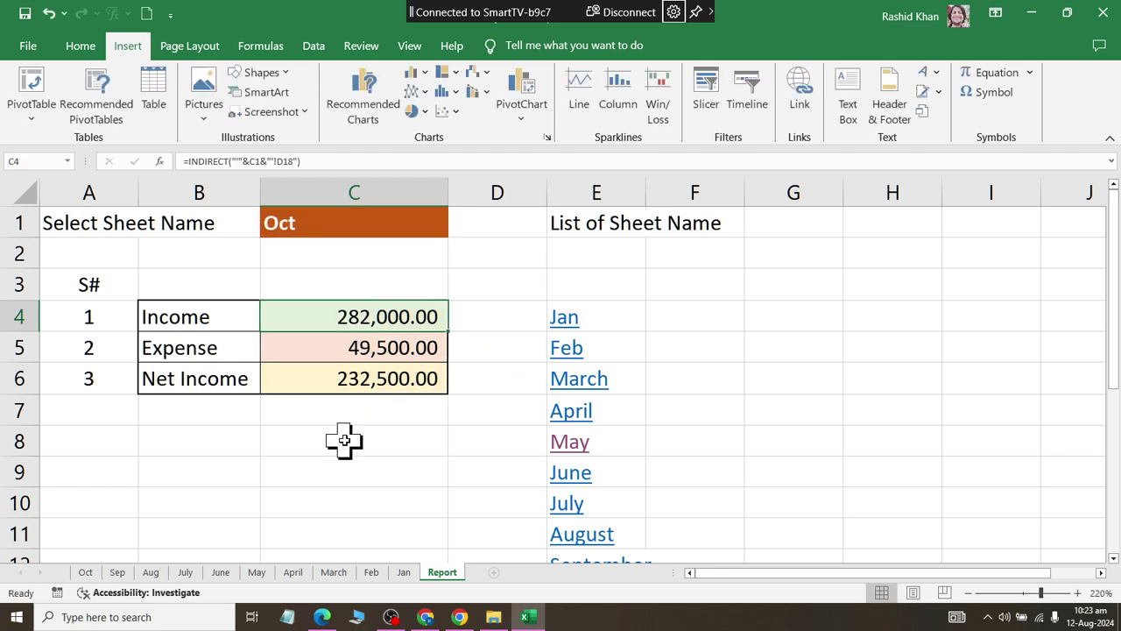
pyautogui.click(316, 435)
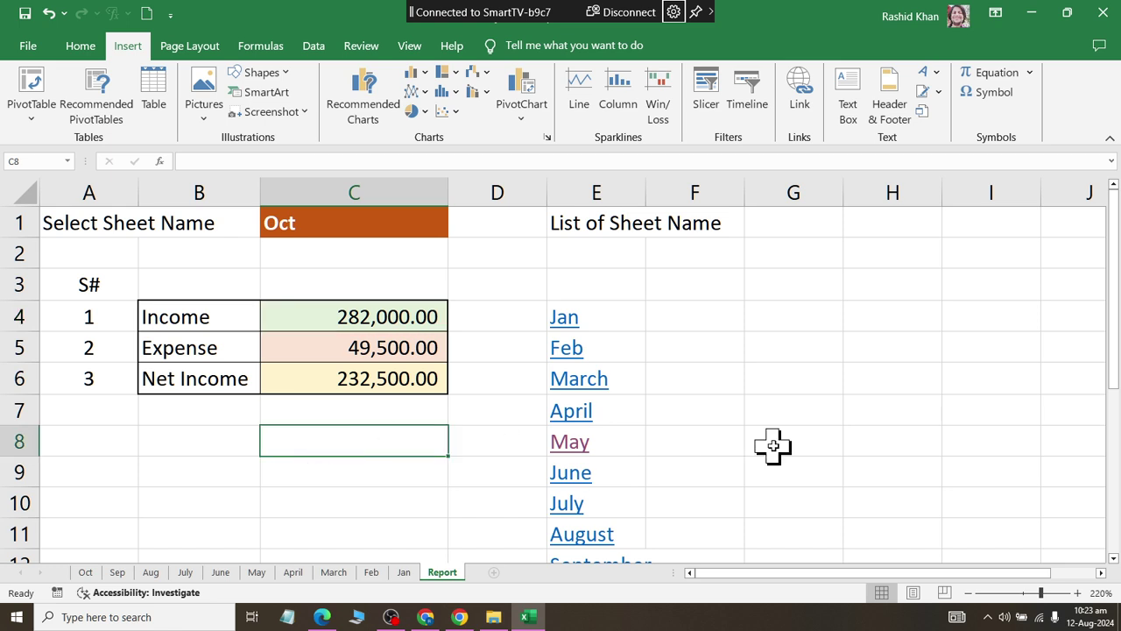
# Enter =Jan!H23 in C8 to pull Jan's Total Income of 165000, then reopen it for editing
pyautogui.write('=')
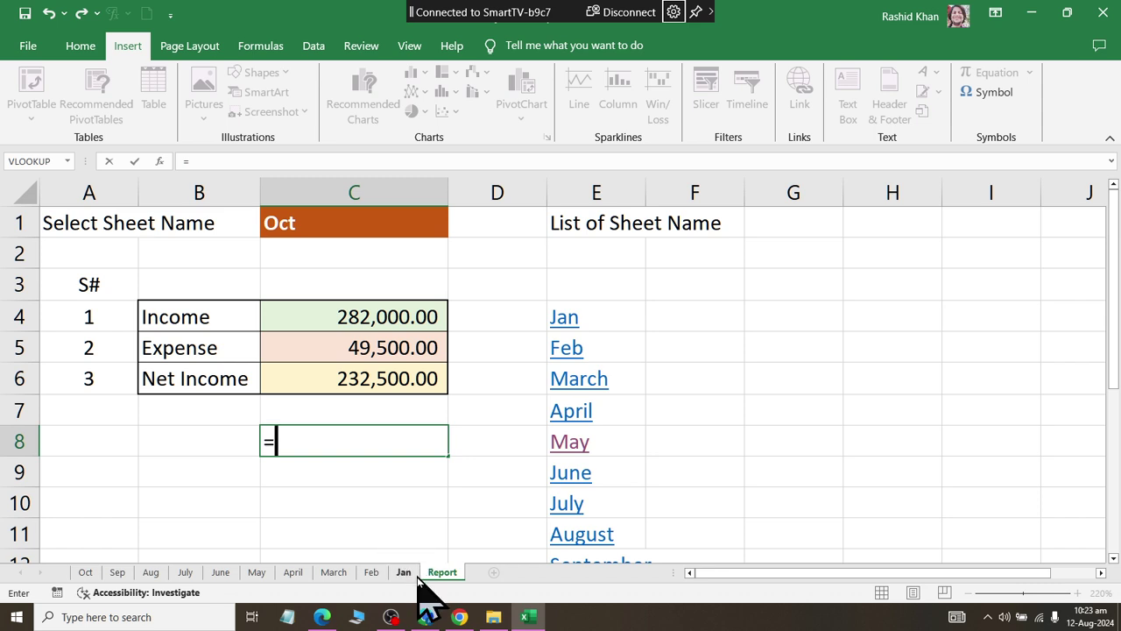
pyautogui.click(408, 574)
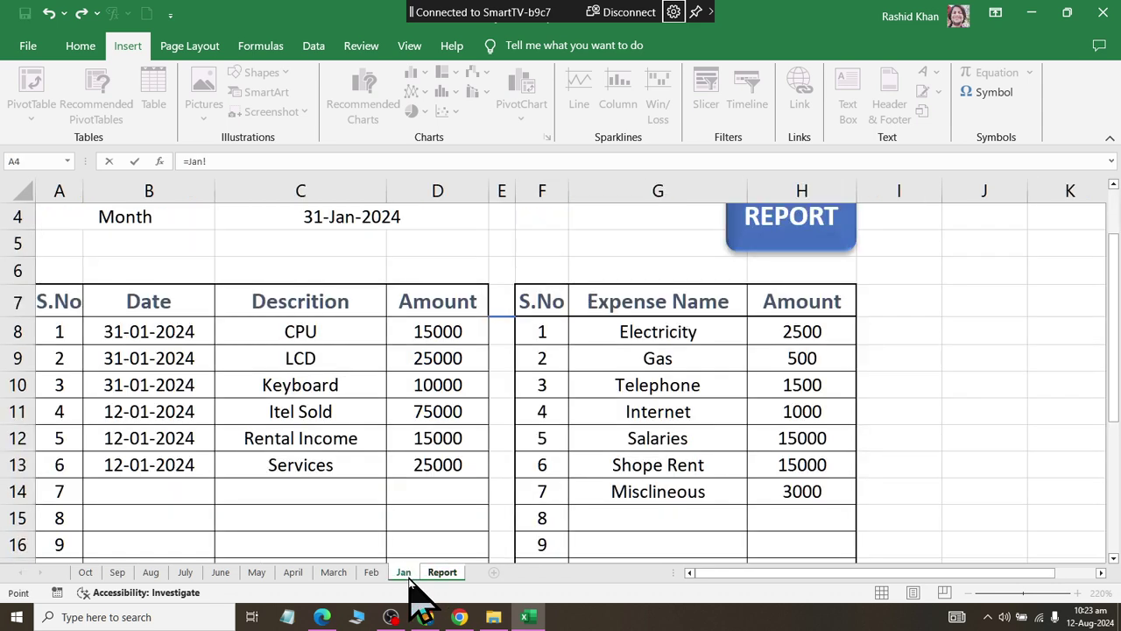
pyautogui.scroll(-2, 465, 429)
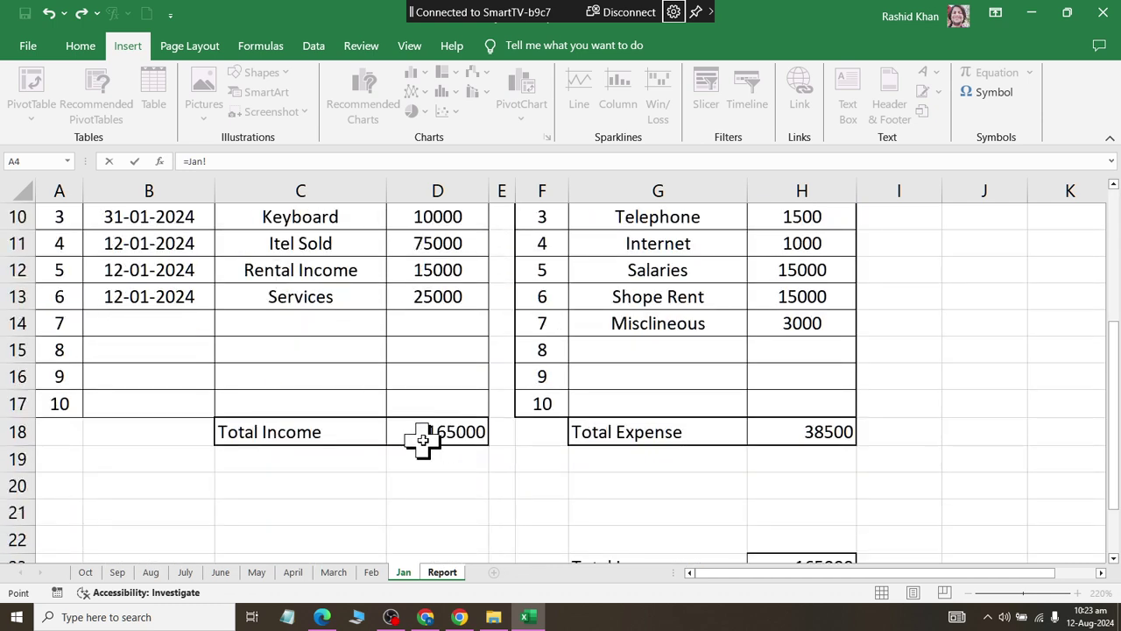
pyautogui.scroll(-2, 898, 526)
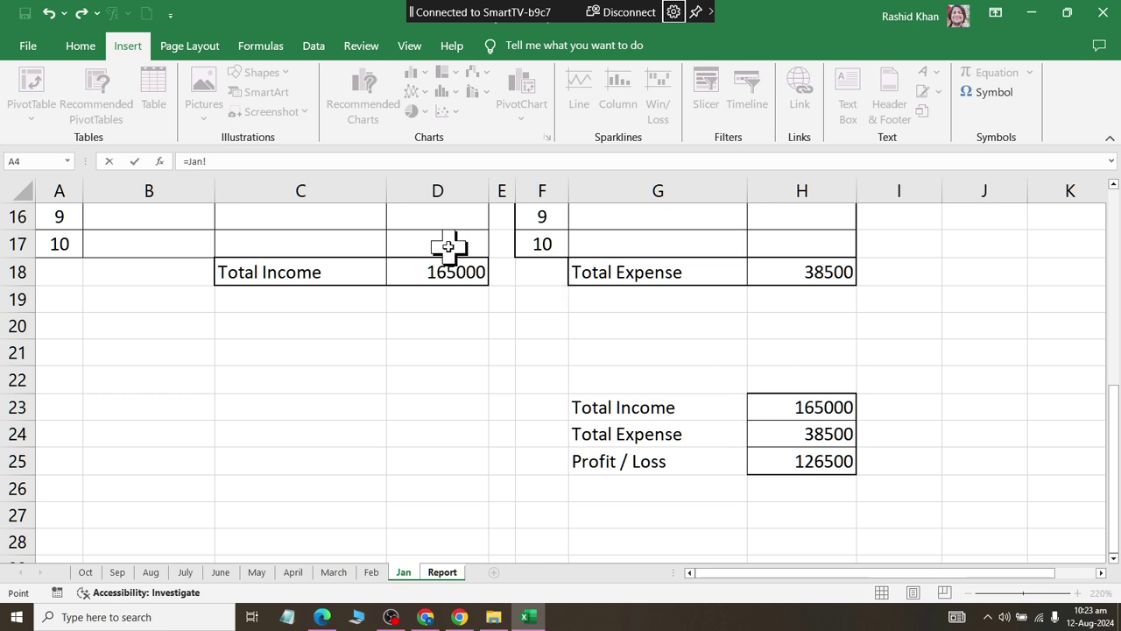
pyautogui.click(436, 273)
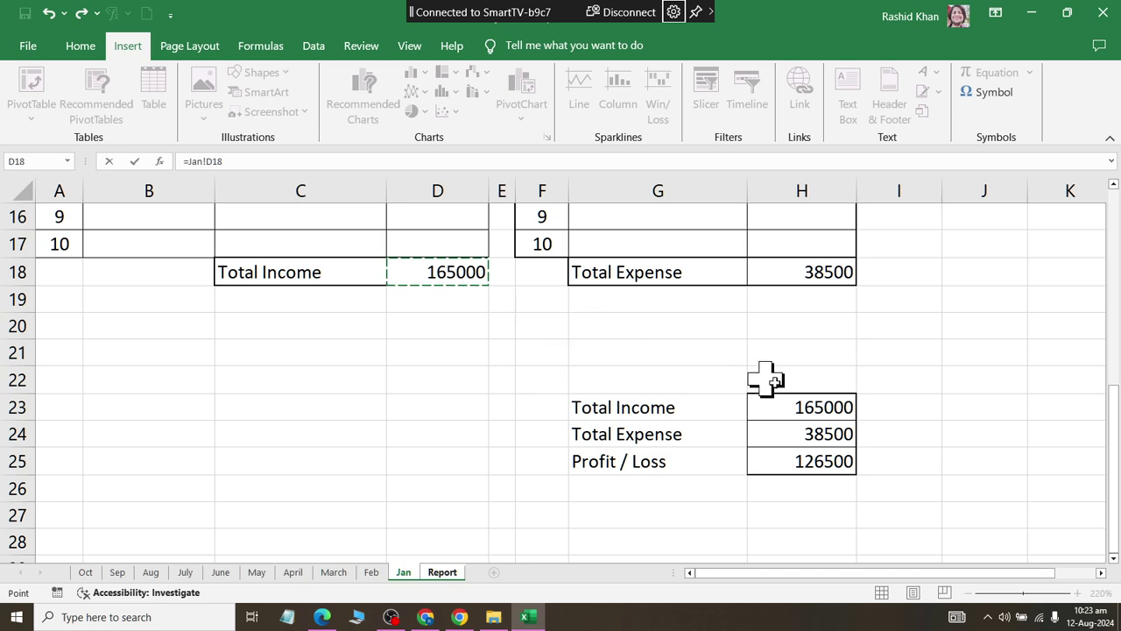
pyautogui.click(835, 411)
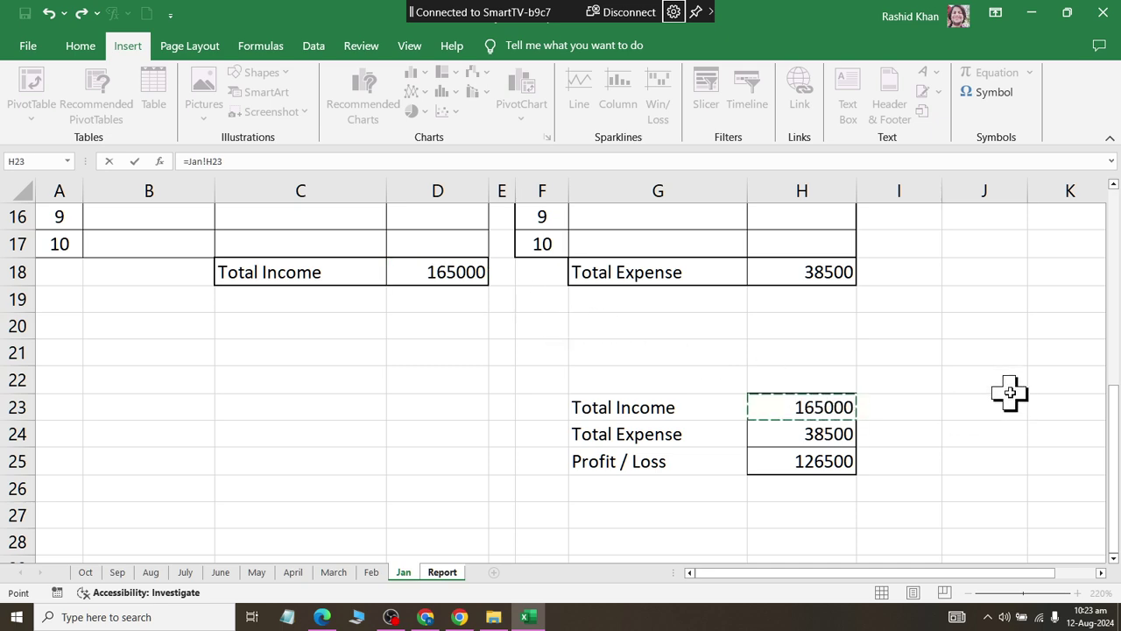
pyautogui.press('Return')
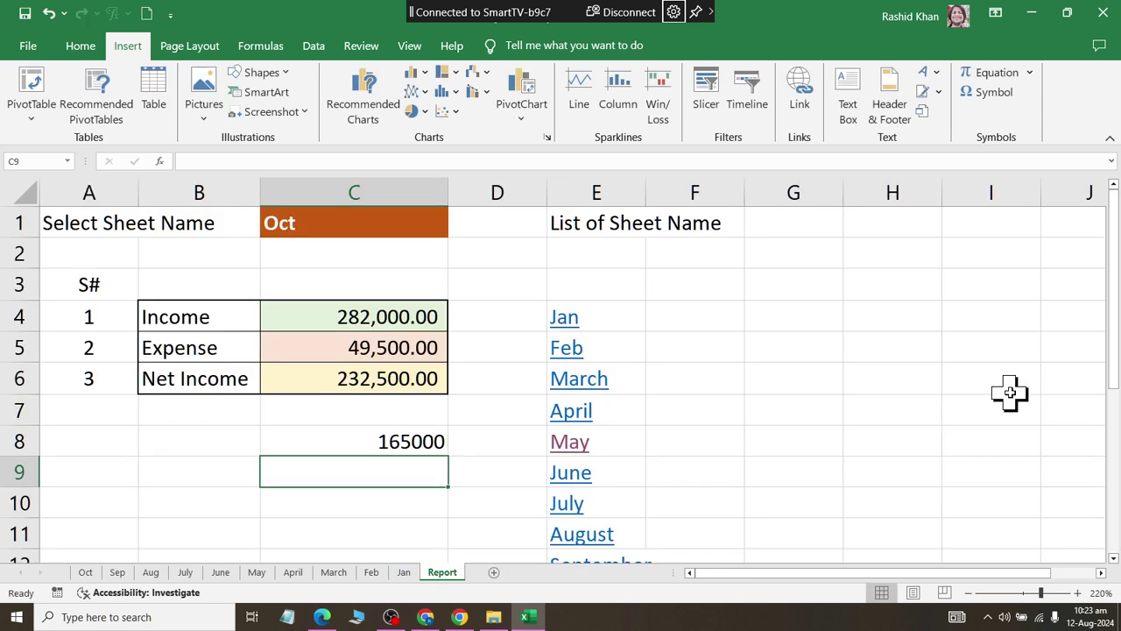
pyautogui.click(436, 441)
pyautogui.press('F2')
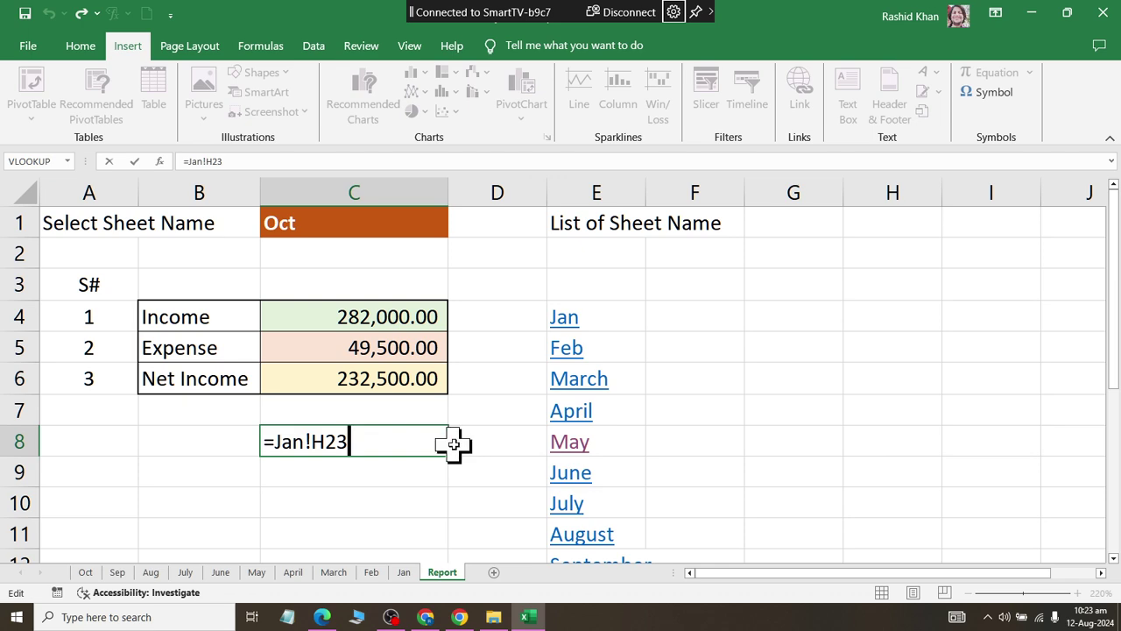
# Turn on Show Formulas and highlight the Jan sheet name and H23 reference in C8's formula
pyautogui.press('Escape')
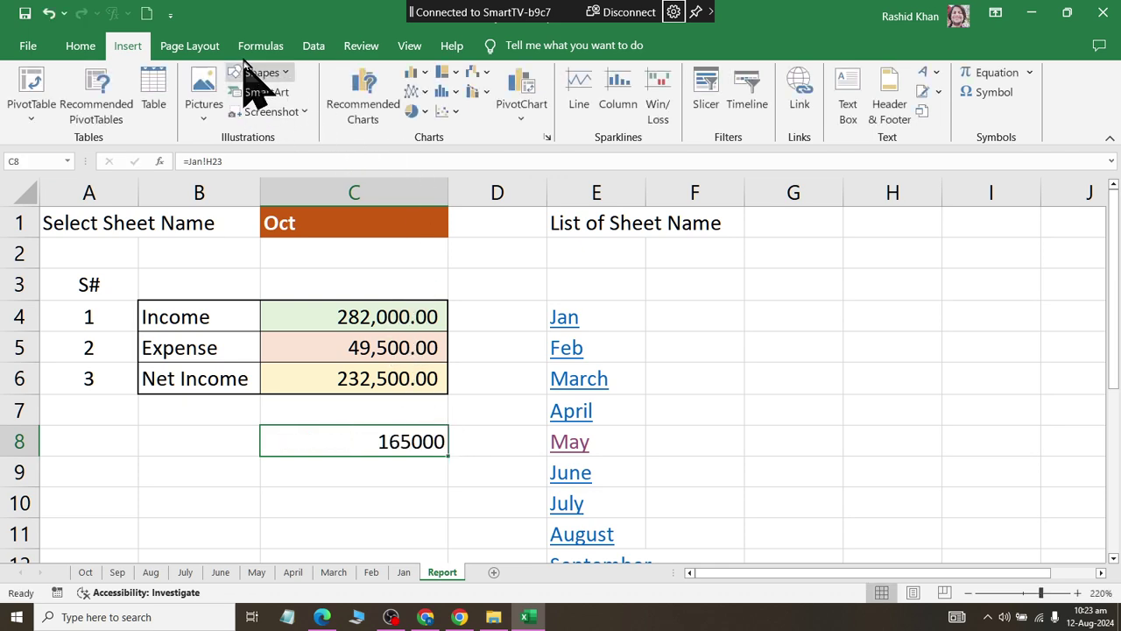
pyautogui.click(261, 46)
pyautogui.click(874, 75)
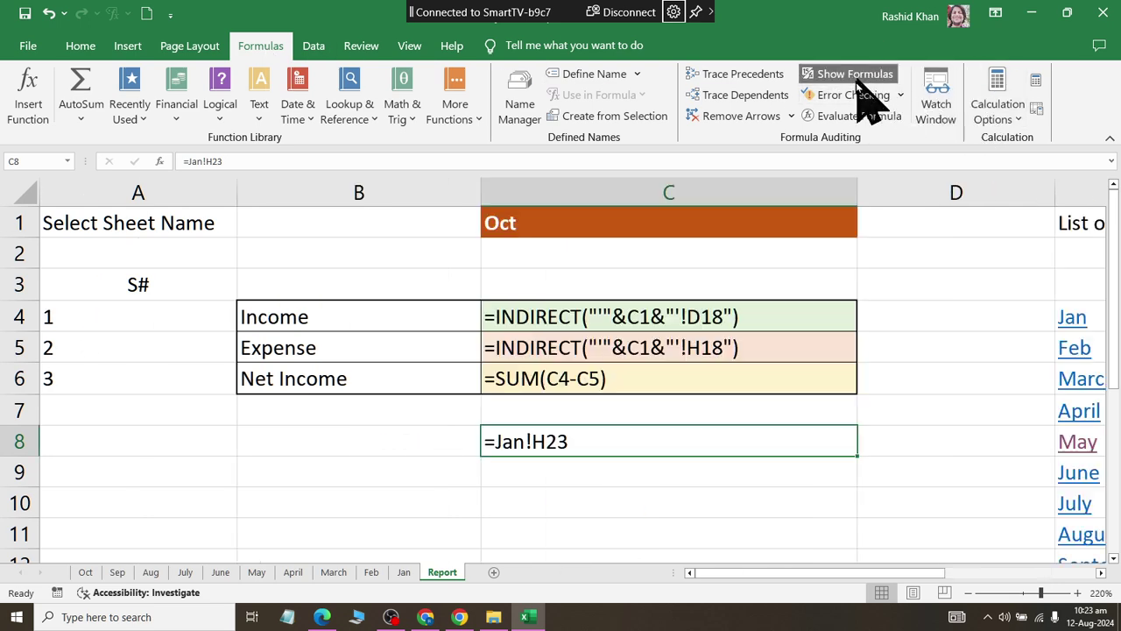
pyautogui.moveTo(745, 574); pyautogui.dragTo(799, 574)
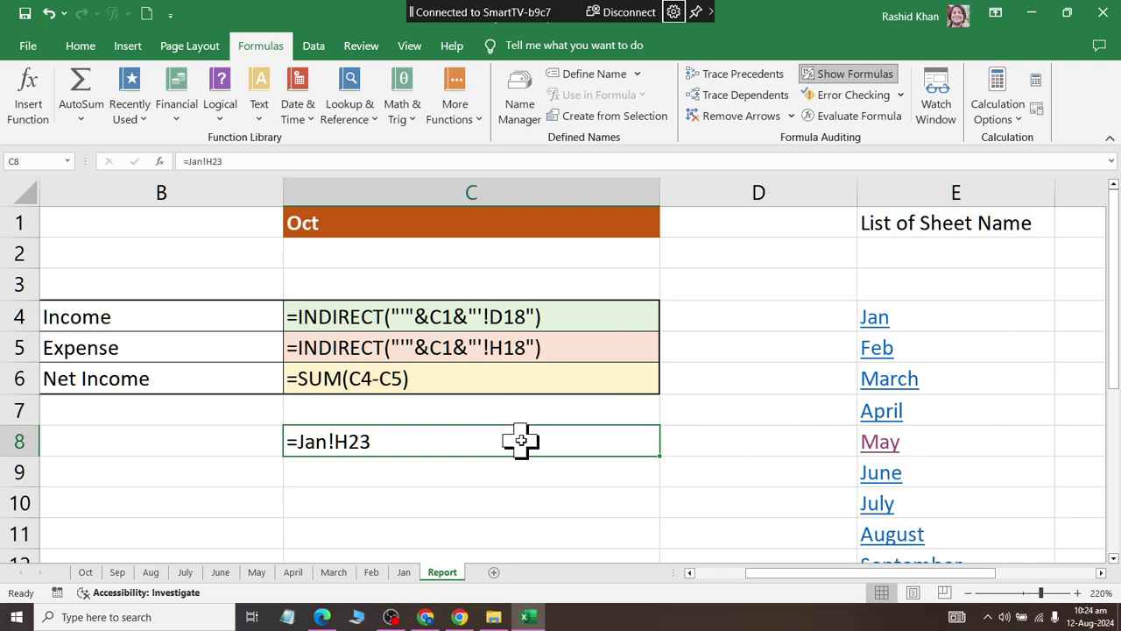
pyautogui.doubleClick(521, 439)
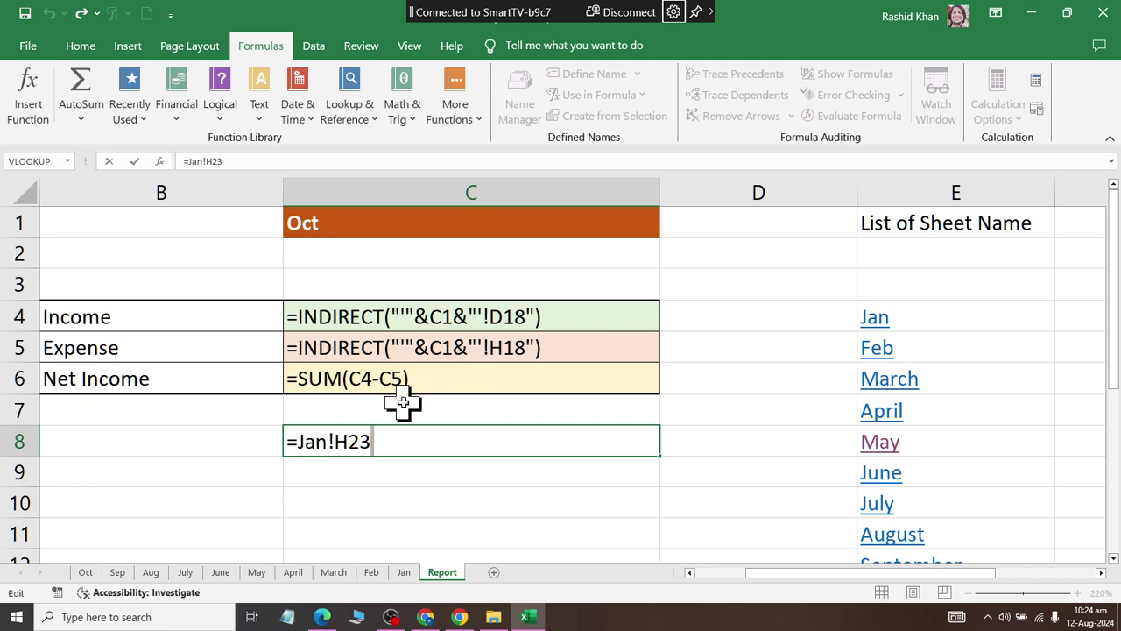
pyautogui.moveTo(333, 441); pyautogui.dragTo(375, 441)
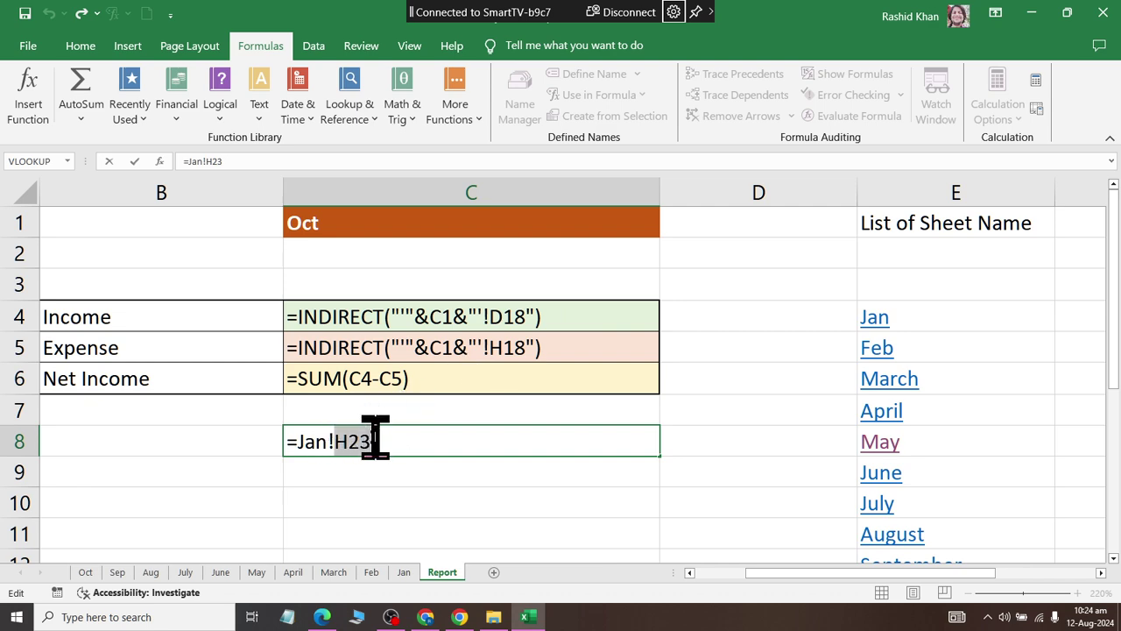
pyautogui.moveTo(299, 440); pyautogui.dragTo(328, 441)
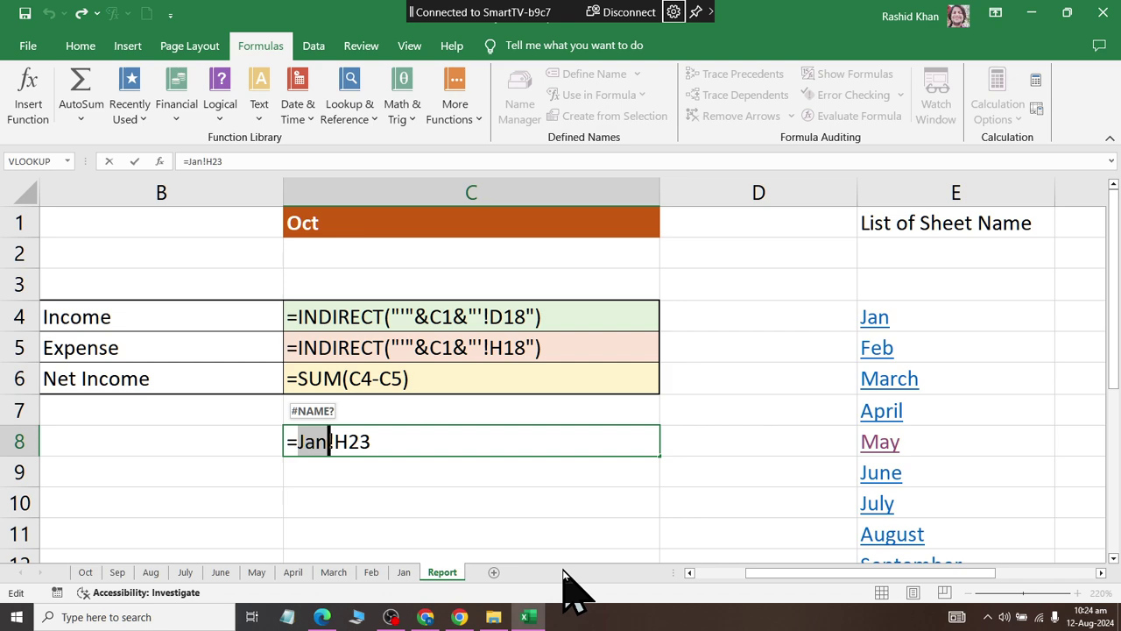
# Replace Jan in C8's formula with INDIRECT, giving =INDIRECT(!H23), and dismiss Excel's formula error
pyautogui.press('Delete')
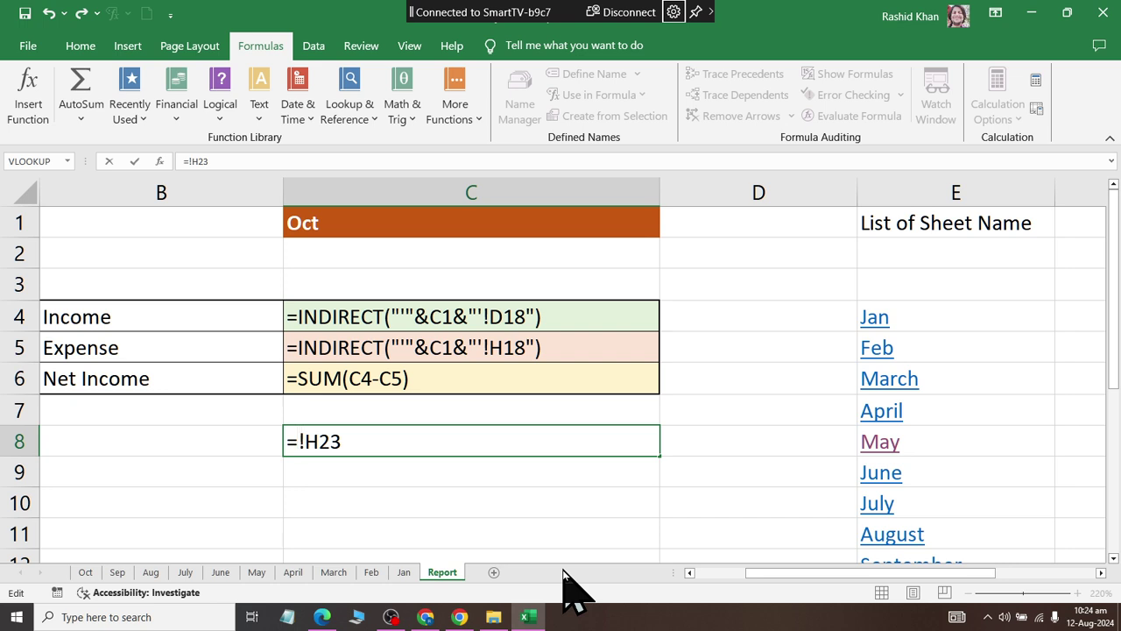
pyautogui.write('i')
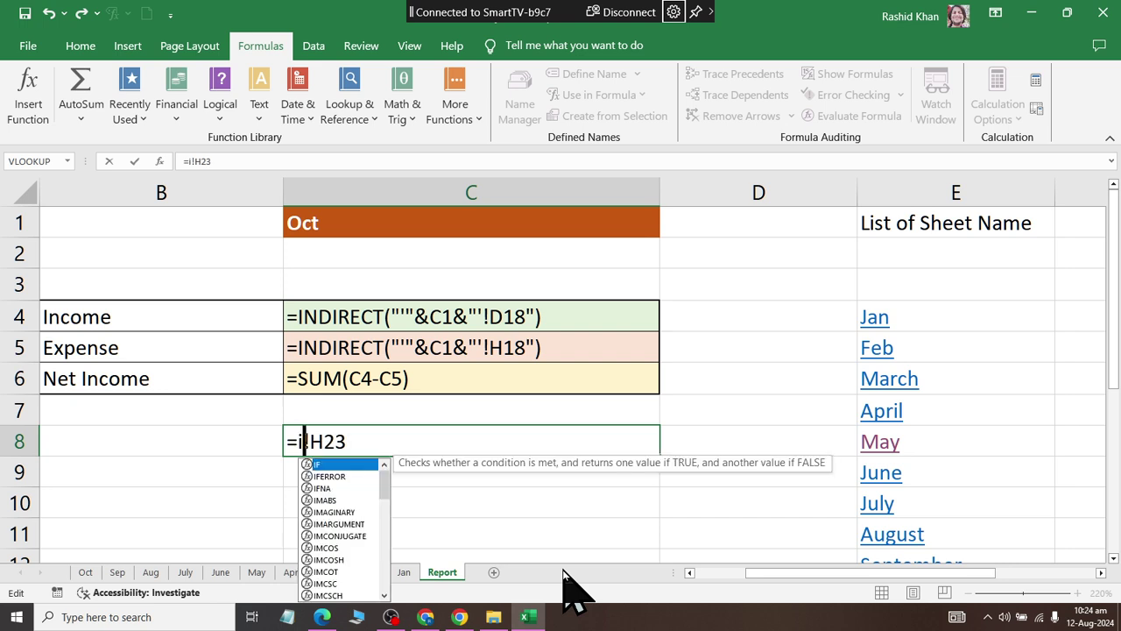
pyautogui.write('nd')
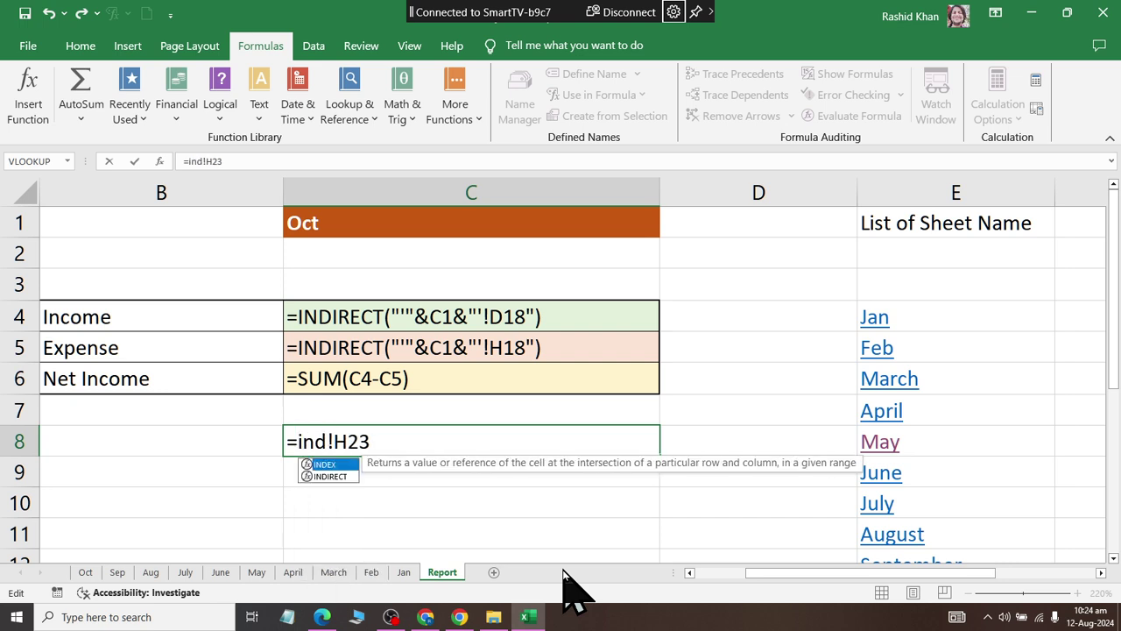
pyautogui.press('Down')
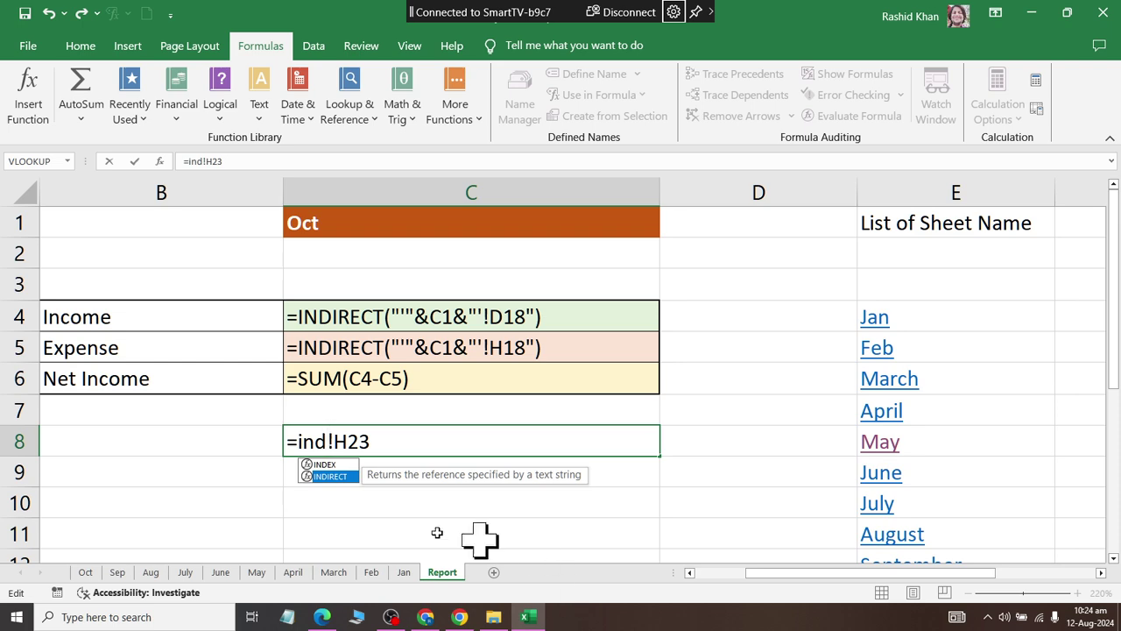
pyautogui.doubleClick(338, 475)
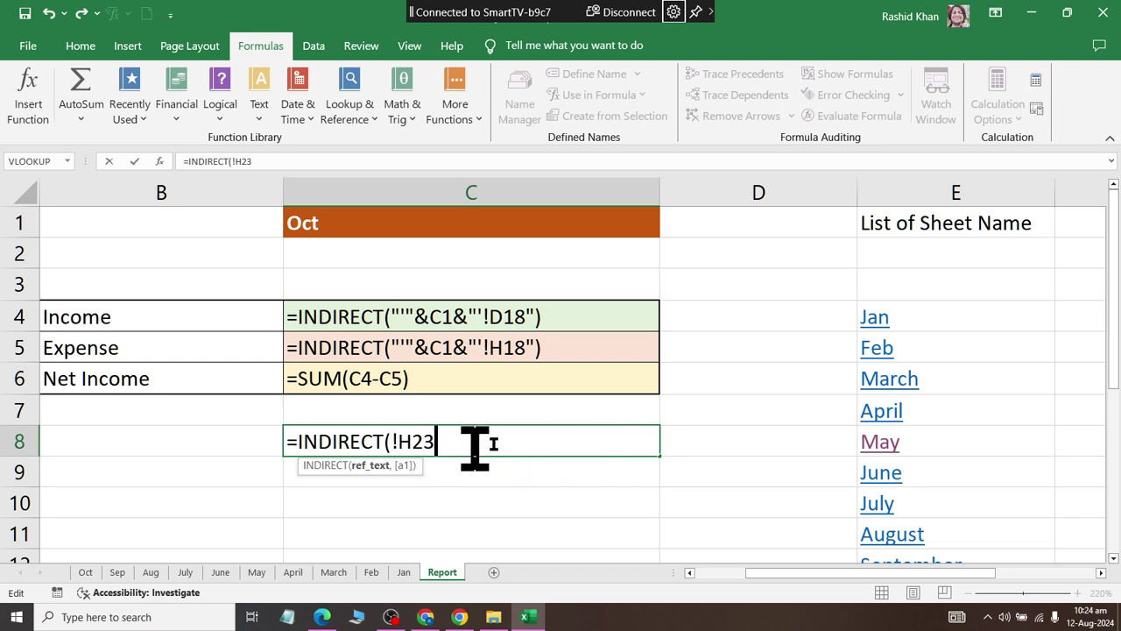
pyautogui.write(')')
pyautogui.press('Return')
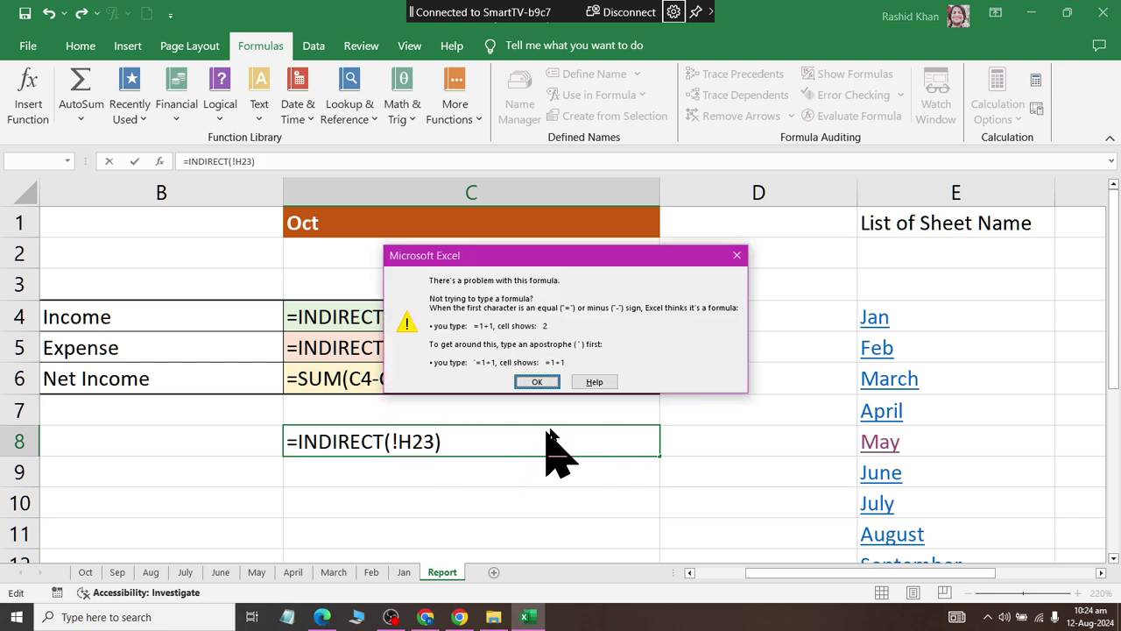
pyautogui.click(530, 386)
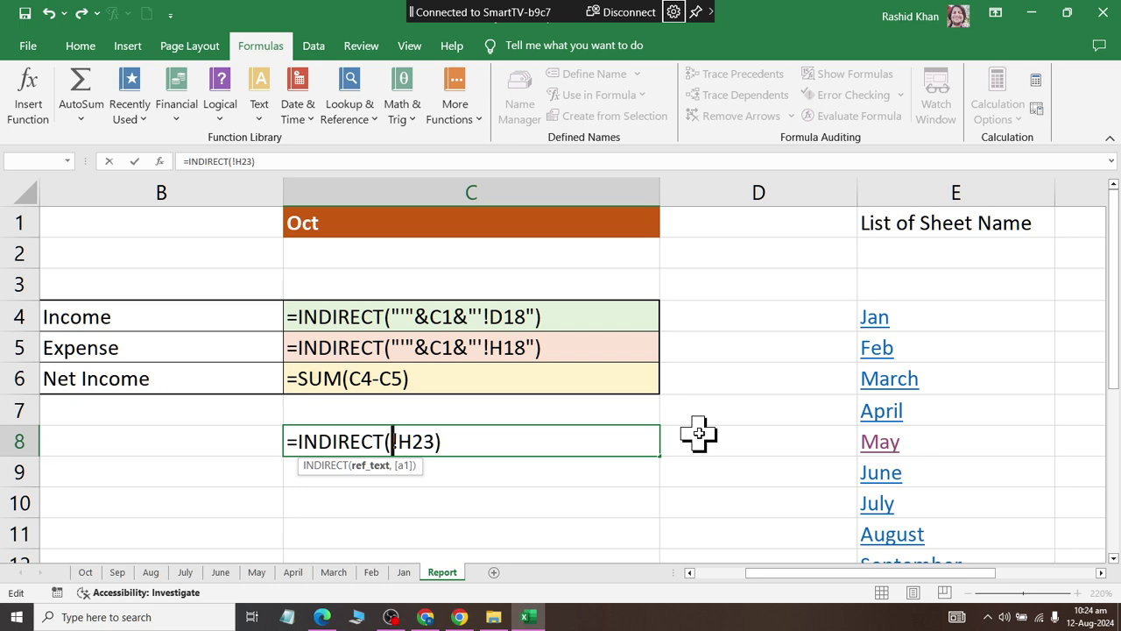
# Complete C8 as =INDIRECT("'"&C1&"'!H23") so C1 supplies the sheet name
pyautogui.write('"!H23')
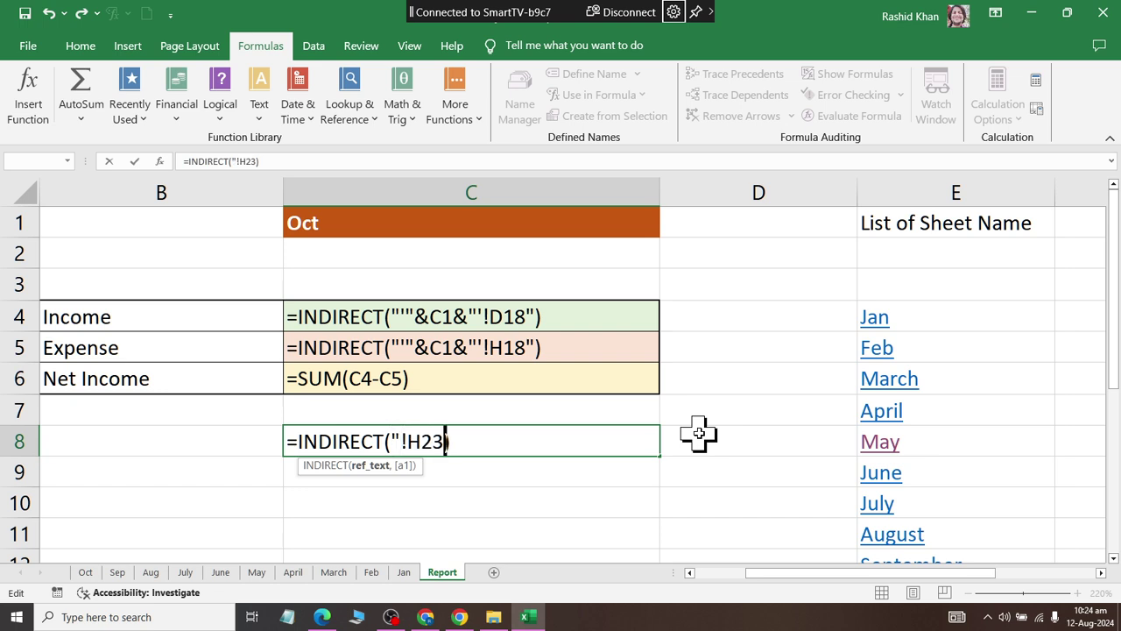
pyautogui.write('"')
pyautogui.write("'")
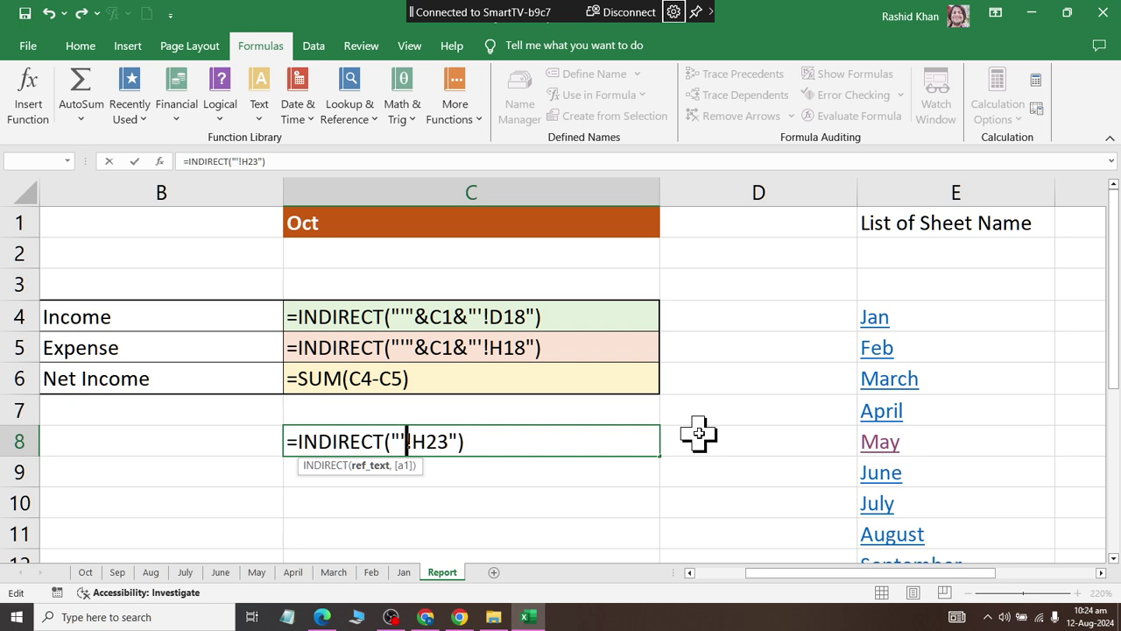
pyautogui.write('"')
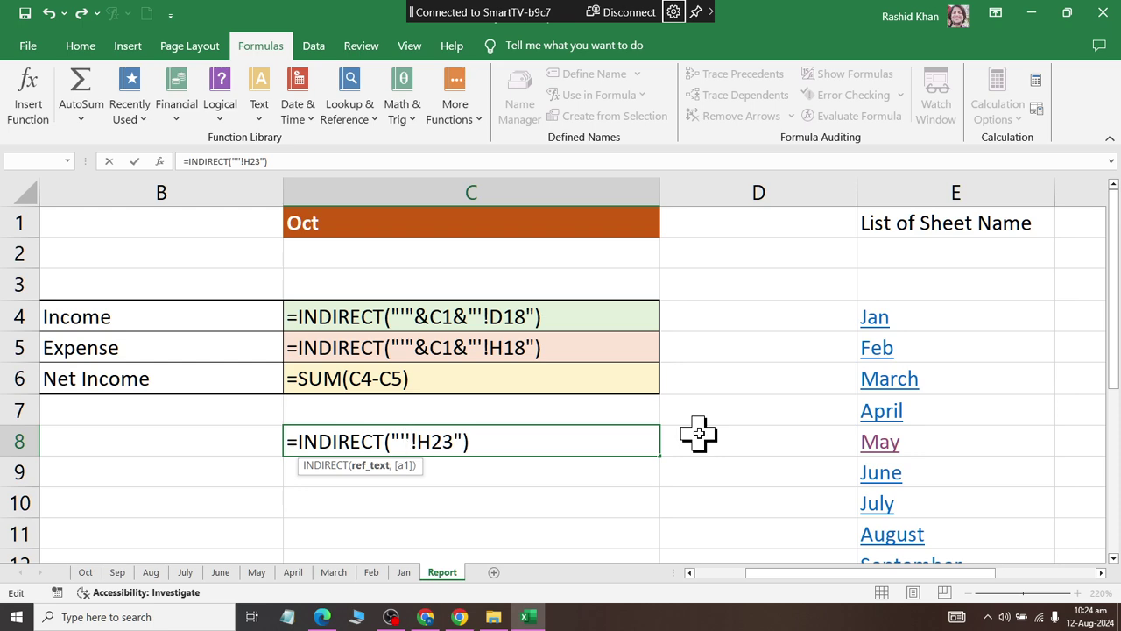
pyautogui.write('""')
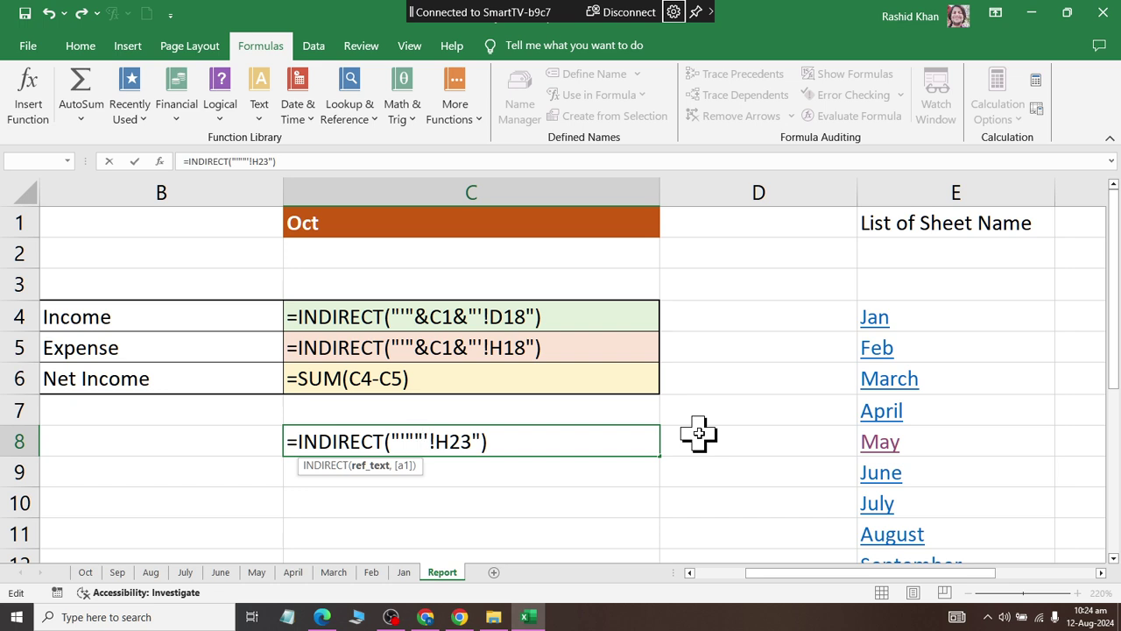
pyautogui.write('&&')
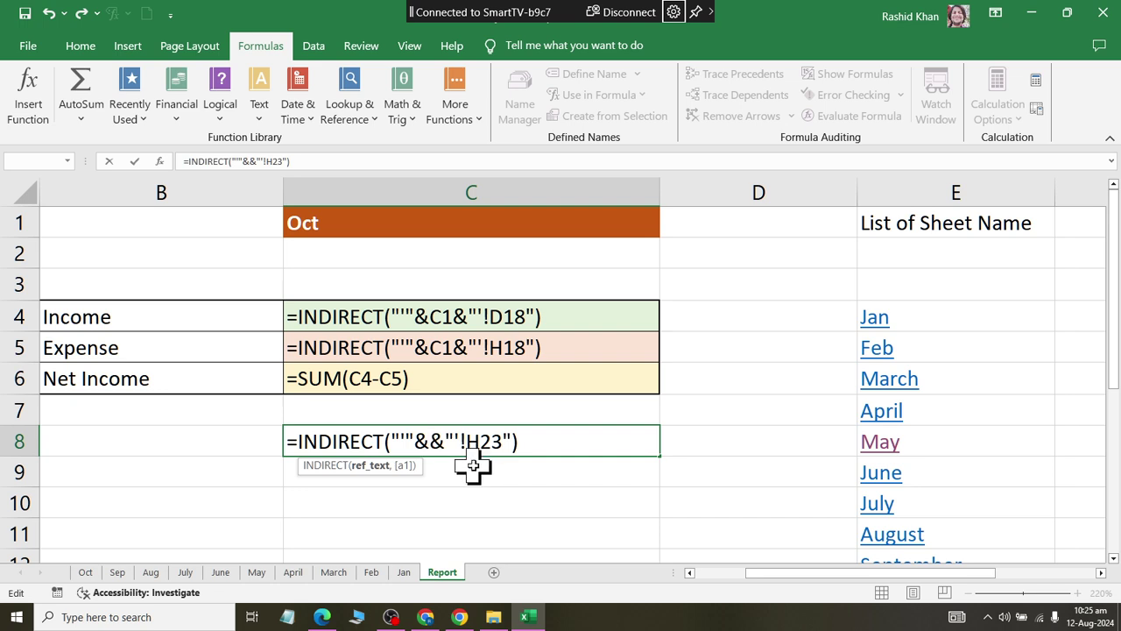
pyautogui.click(359, 224)
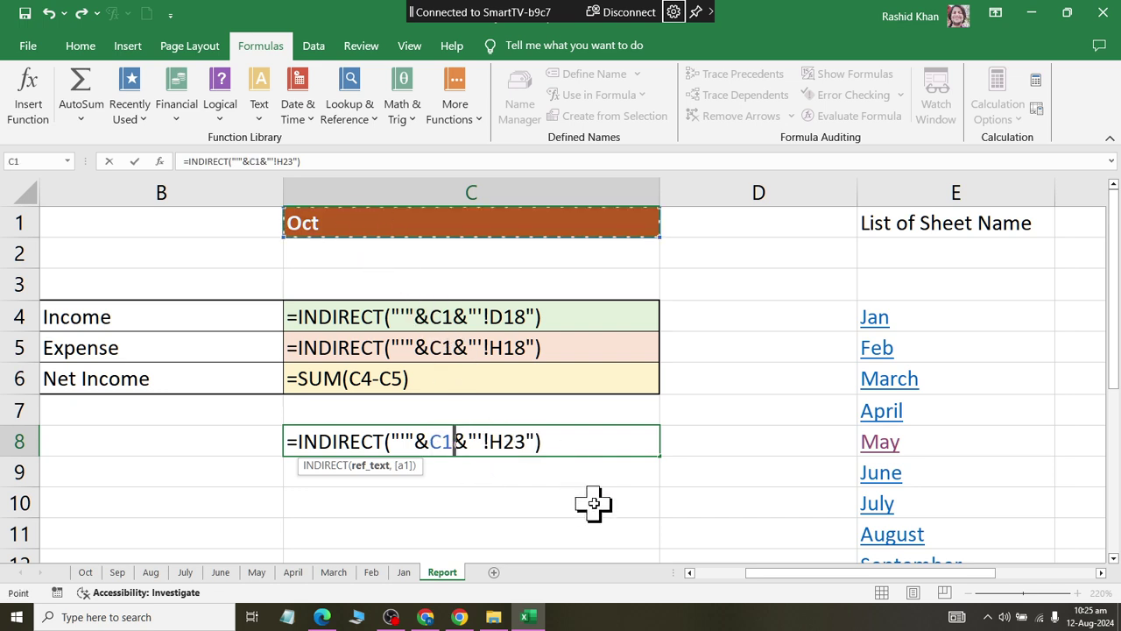
pyautogui.press('Return')
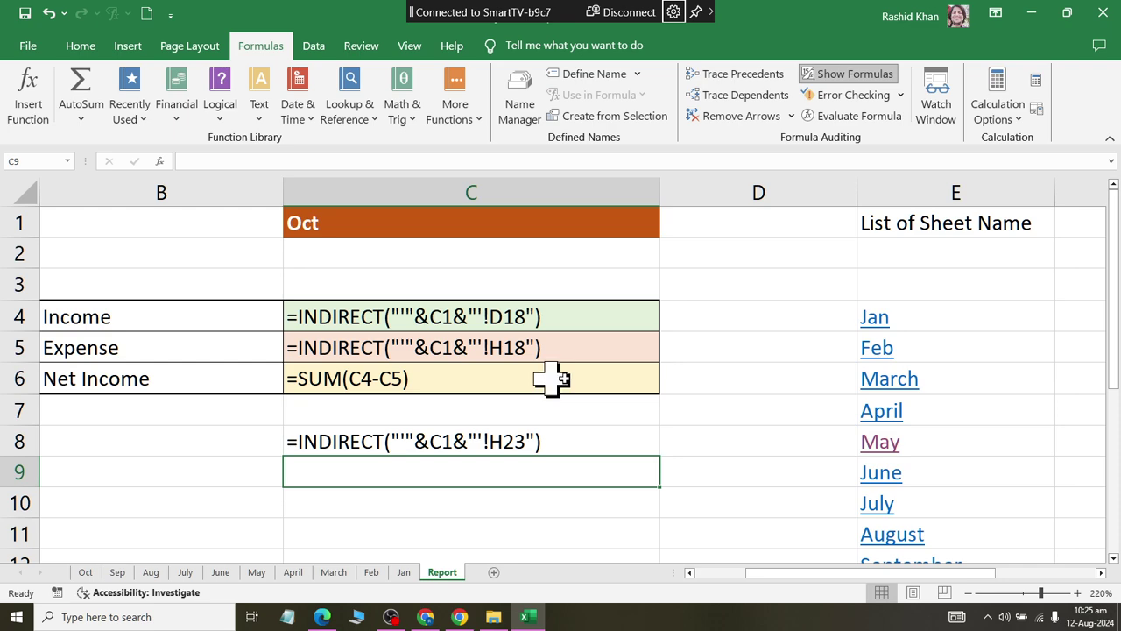
# Toggle Show Formulas off and back on to confirm C8 returns 282000 for Oct
pyautogui.click(587, 441)
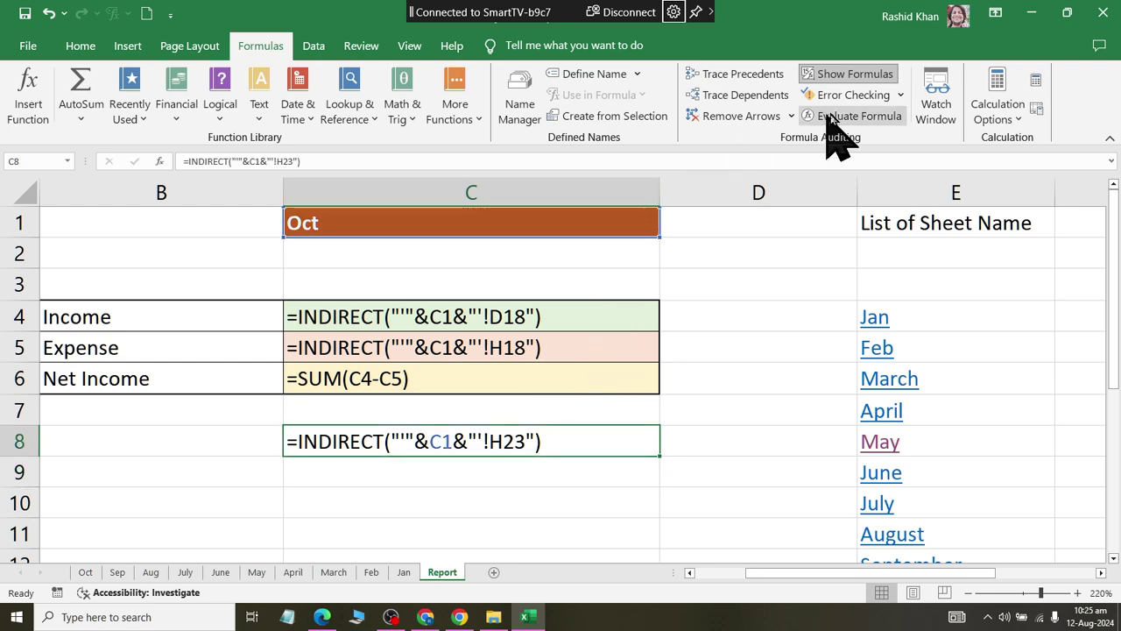
pyautogui.click(856, 77)
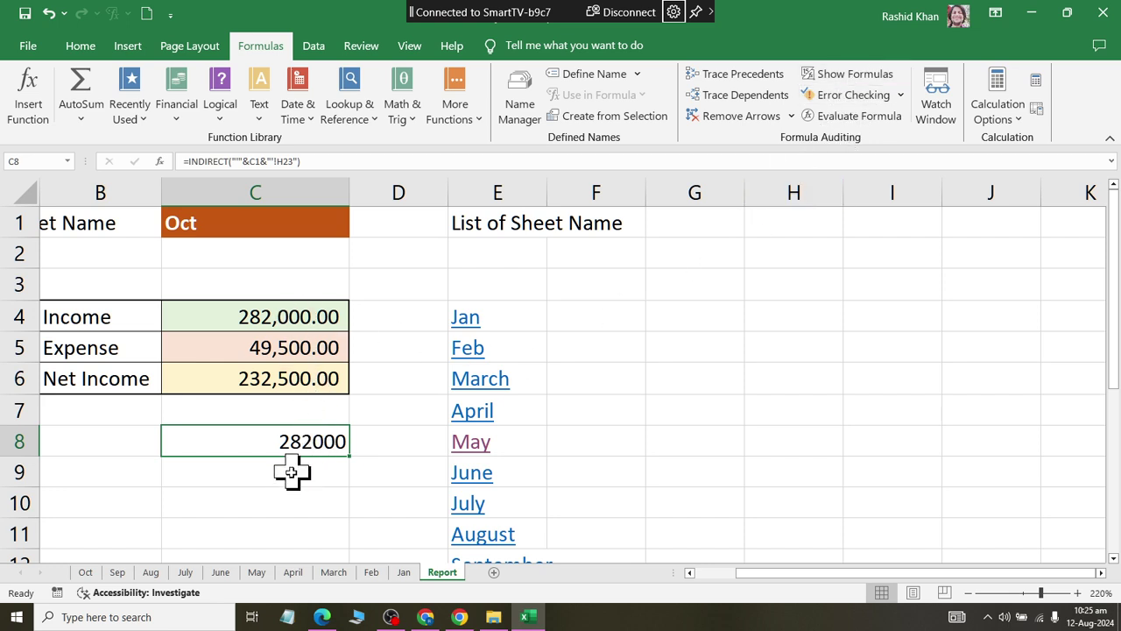
pyautogui.click(290, 472)
pyautogui.click(868, 76)
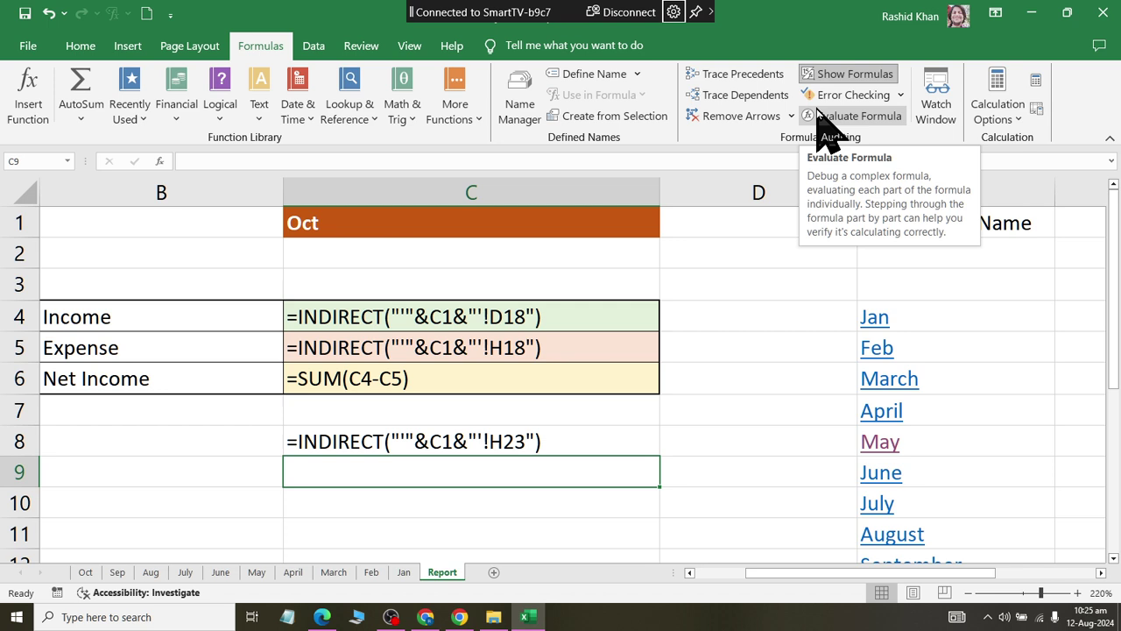
# Enter a C9 formula referencing the Jan sheet's total expense cell H24
pyautogui.write('=')
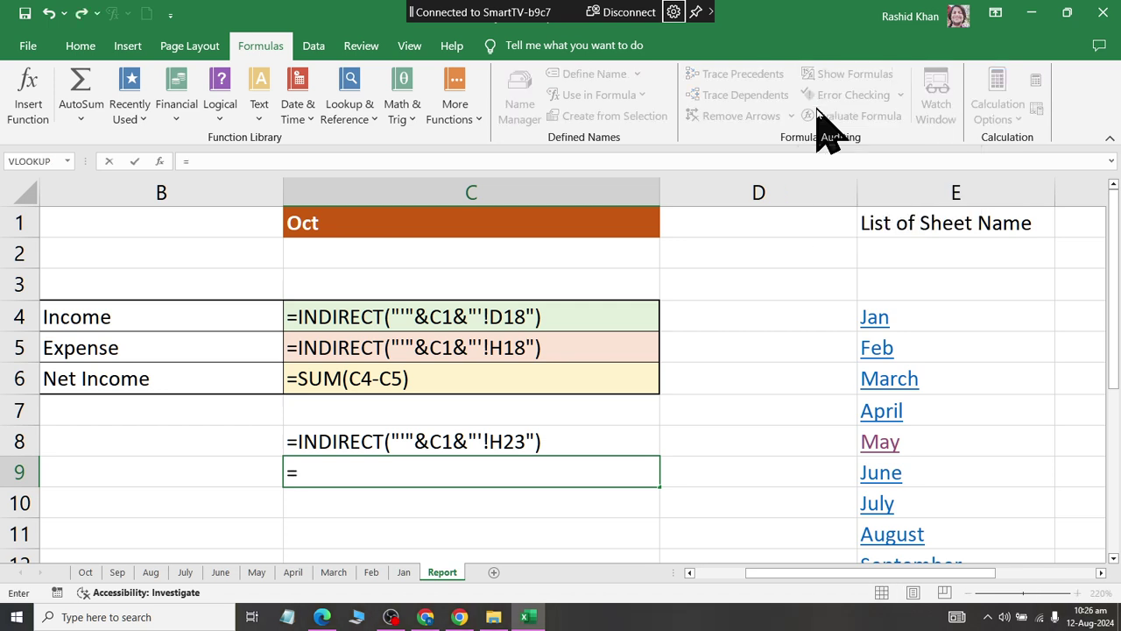
pyautogui.click(403, 572)
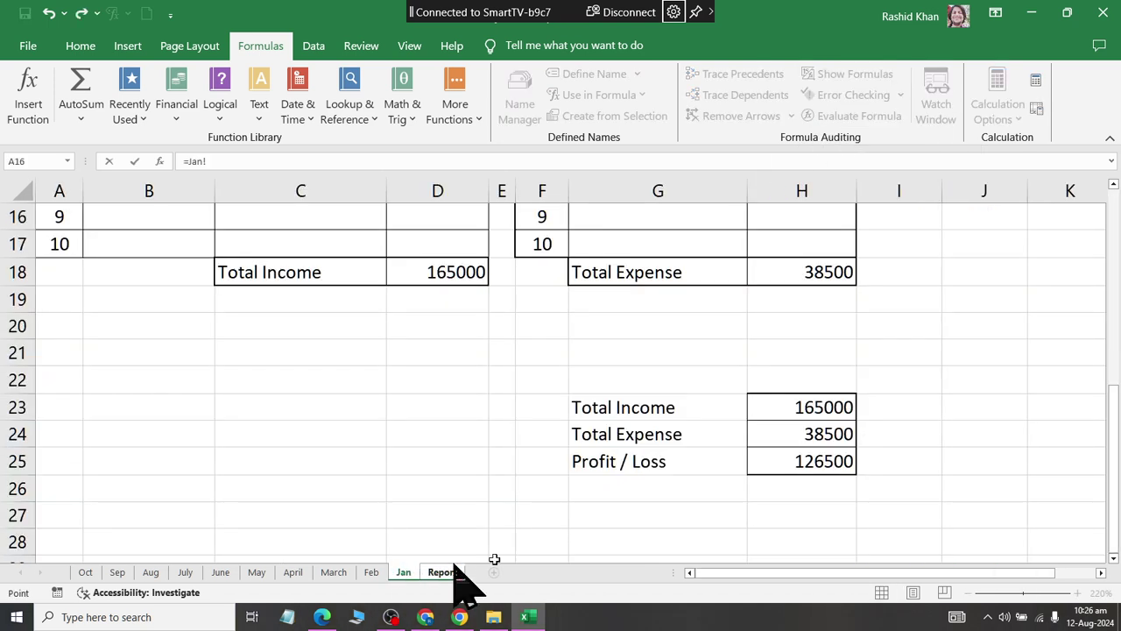
pyautogui.click(817, 433)
pyautogui.press('Return')
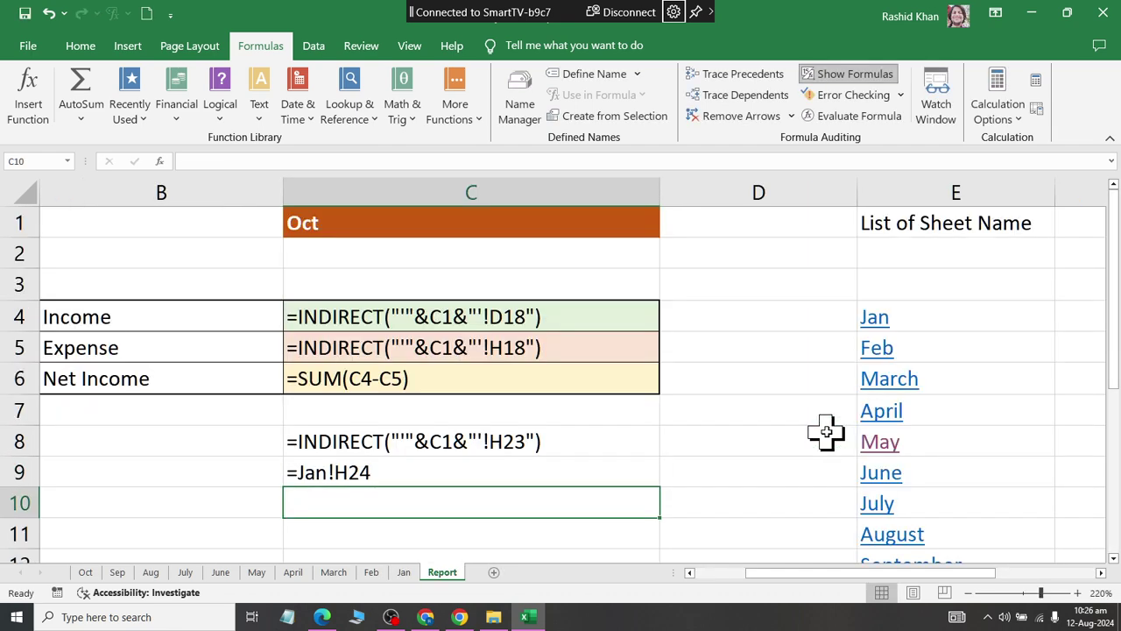
# Rewrite C9 as an INDIRECT formula combining quotes, C1 and H24
pyautogui.doubleClick(332, 473)
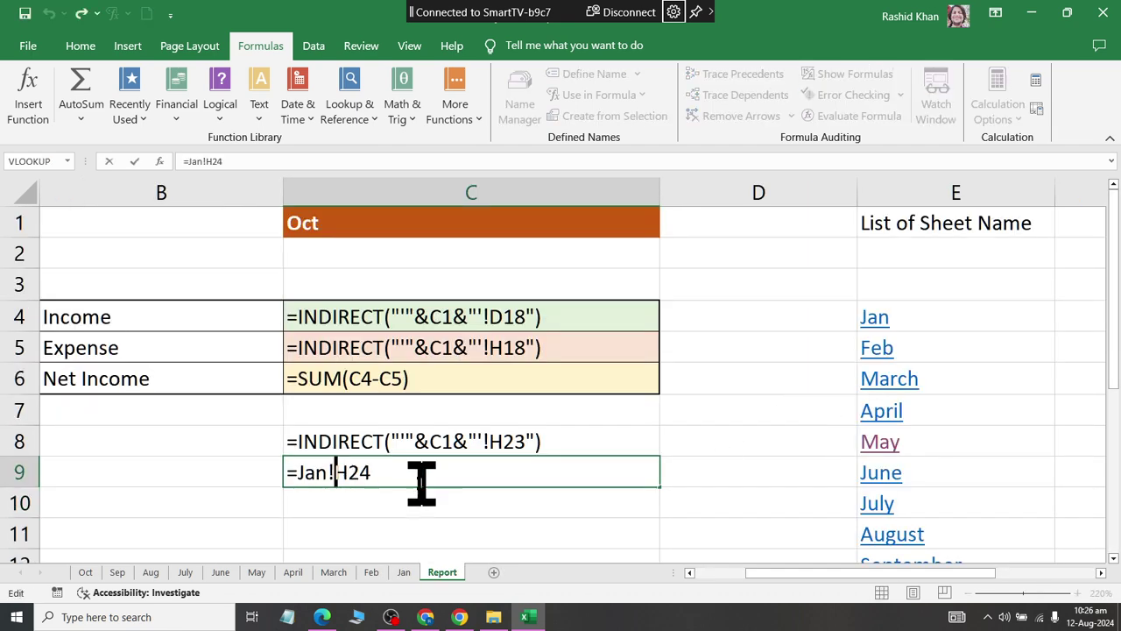
pyautogui.click(333, 473)
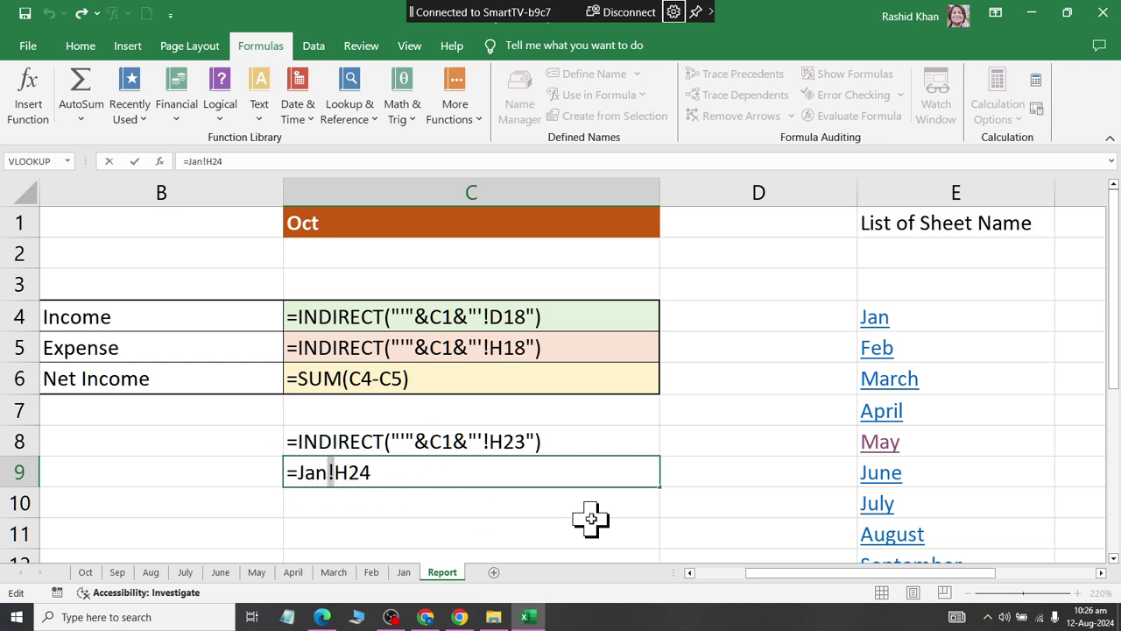
pyautogui.press('BackSpace')
pyautogui.press('BackSpace')
pyautogui.press('BackSpace')
pyautogui.write('ind')
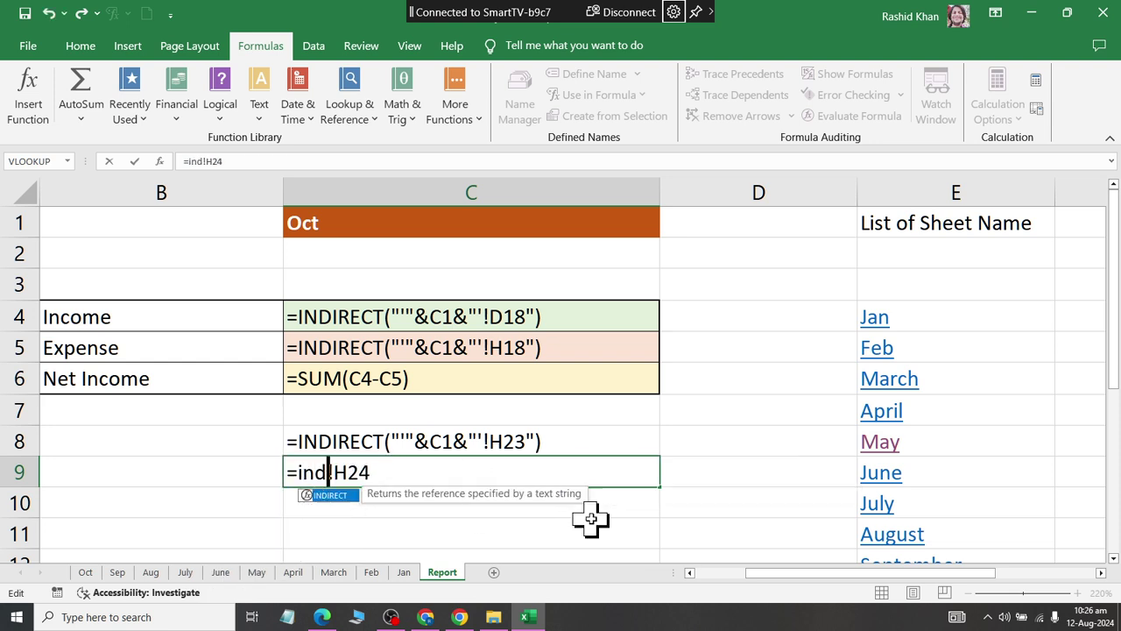
pyautogui.write('irect(')
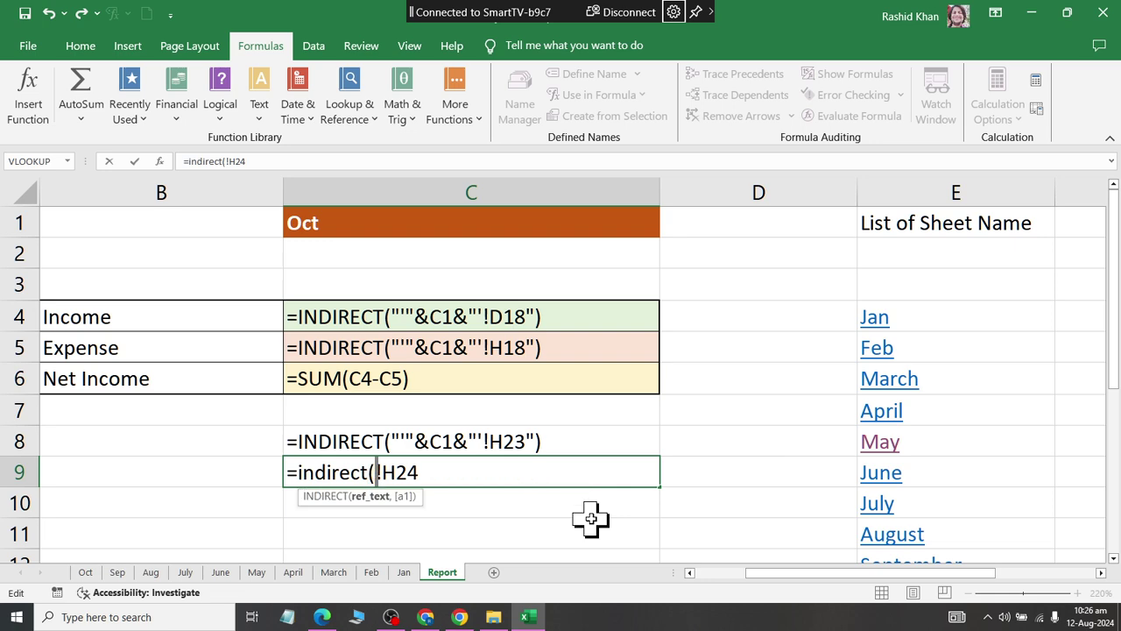
pyautogui.write('"')
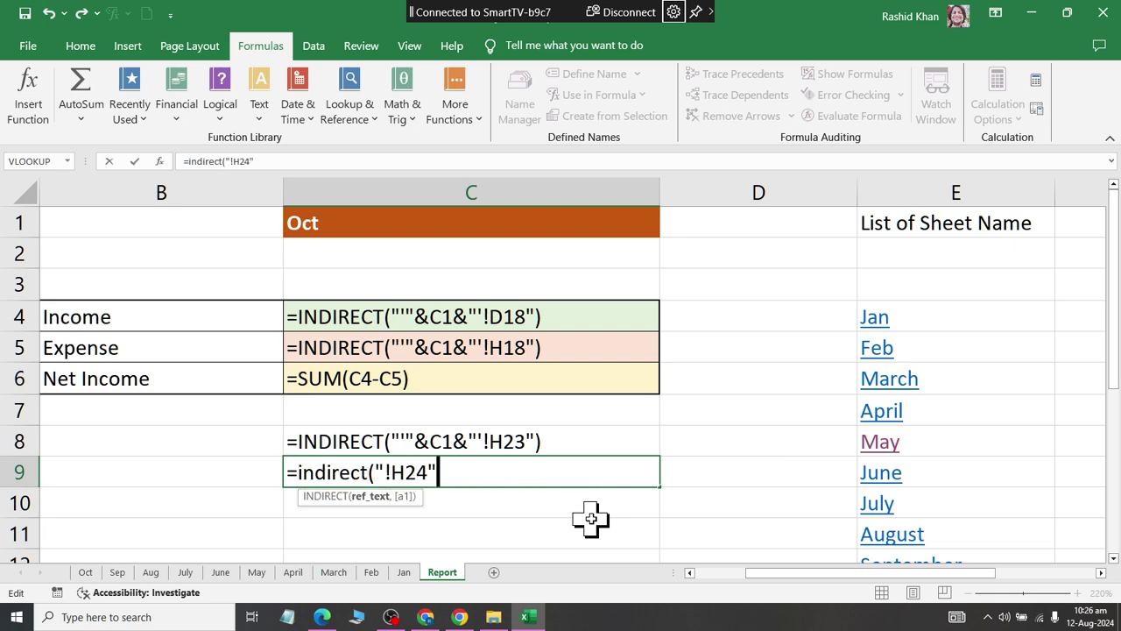
pyautogui.press('Left')
pyautogui.press('Left')
pyautogui.press('Left')
pyautogui.press('Left')
pyautogui.press('Right')
pyautogui.write('"\'')
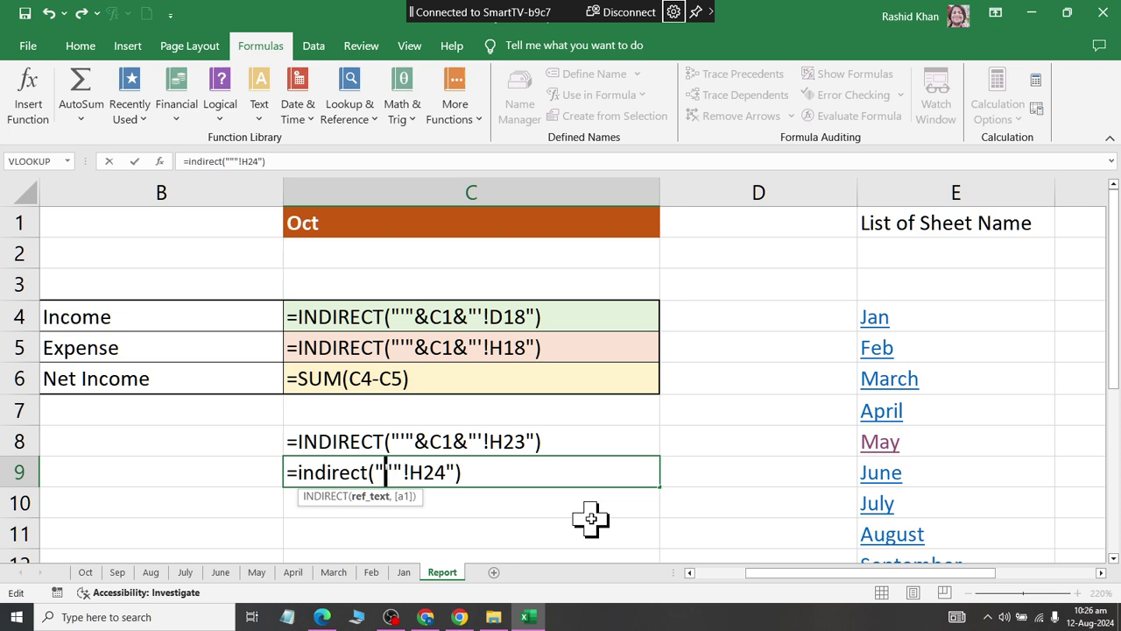
pyautogui.write('\'"&&')
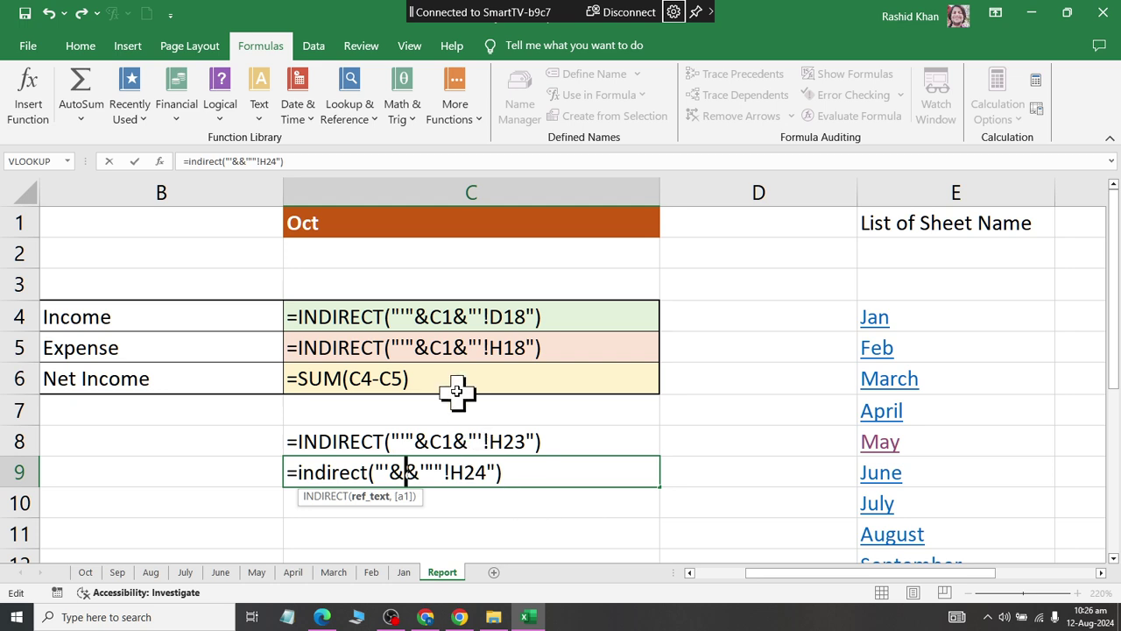
pyautogui.click(439, 225)
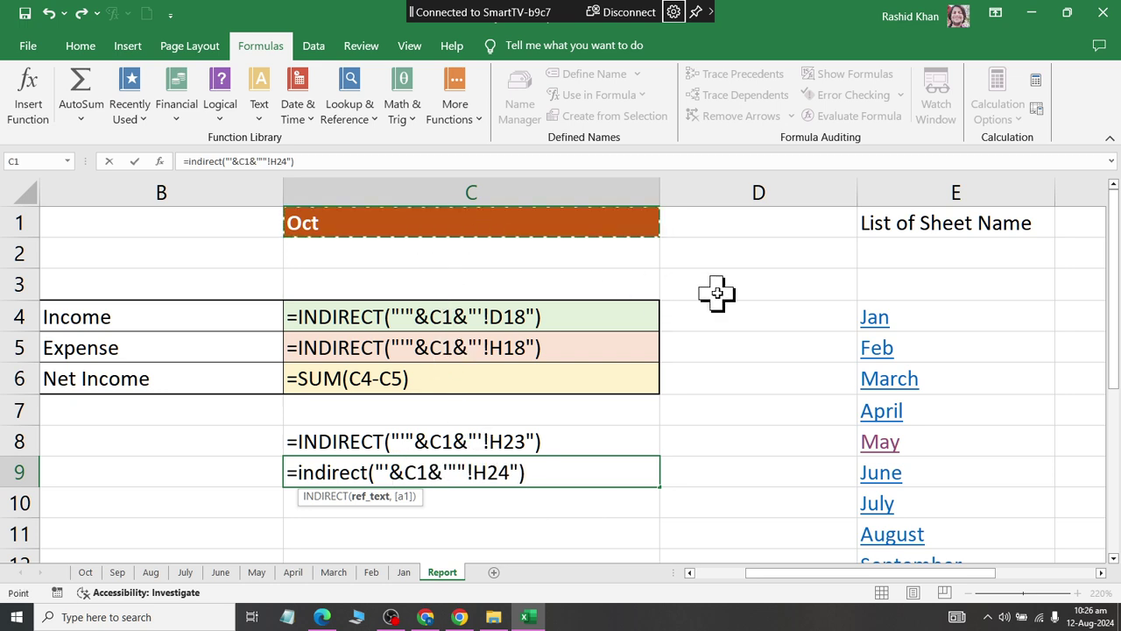
pyautogui.press('Return')
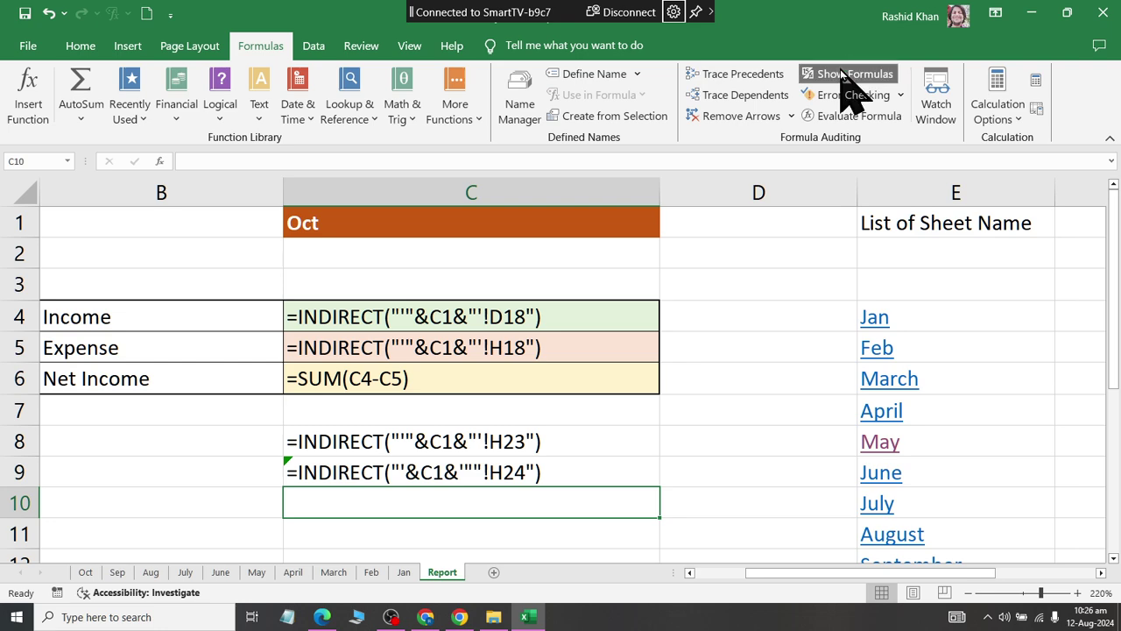
# Show calculated values and inspect C9's formula, which returns #REF!
pyautogui.click(850, 75)
pyautogui.doubleClick(273, 476)
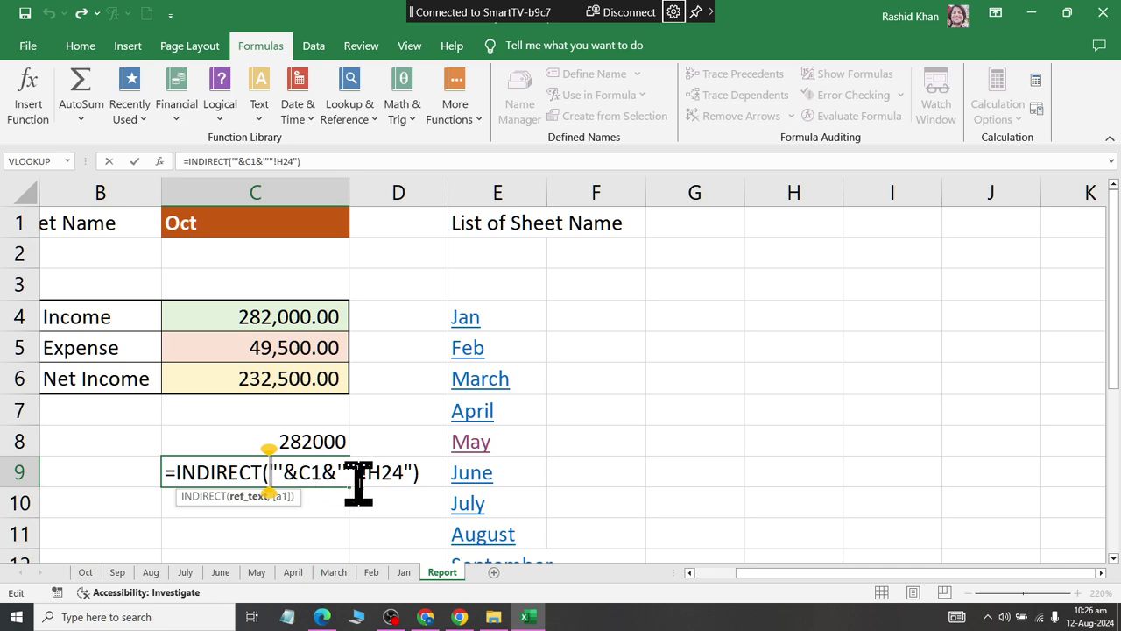
pyautogui.press('Escape')
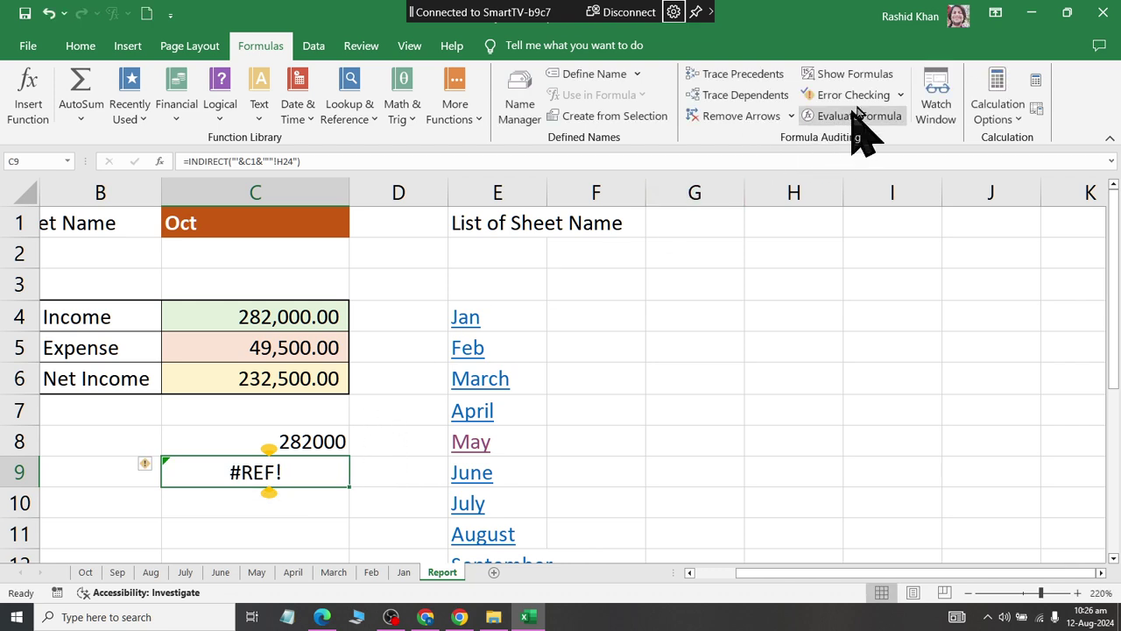
# Show formulas again and rework the misplaced quotes around the sheet name in C9
pyautogui.click(855, 74)
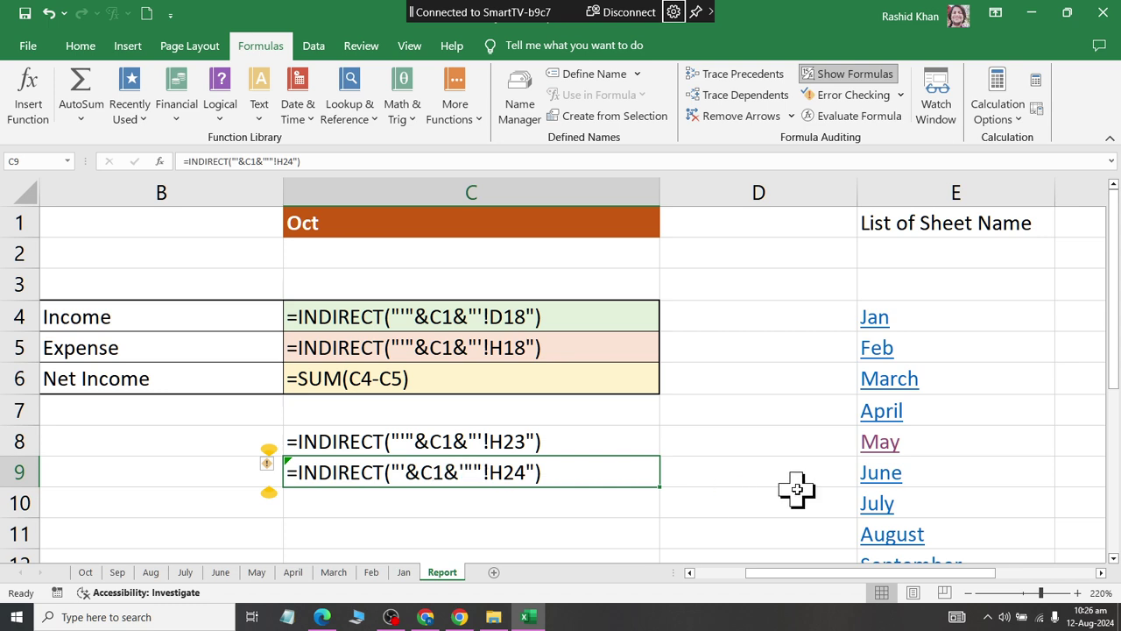
pyautogui.doubleClick(461, 480)
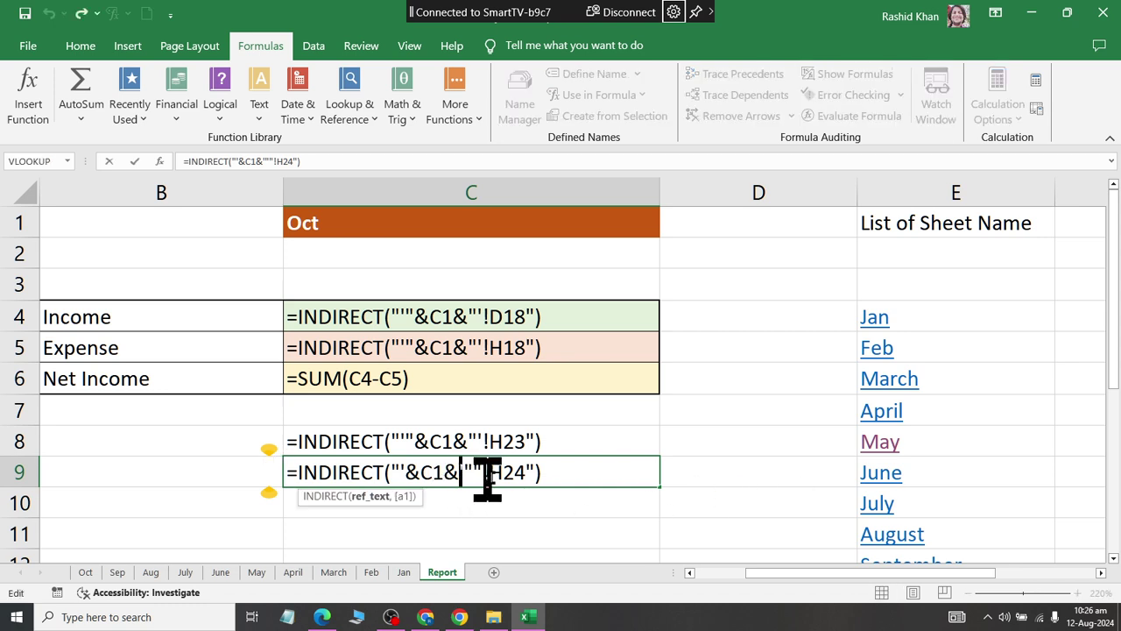
pyautogui.press('Right')
pyautogui.press('Right')
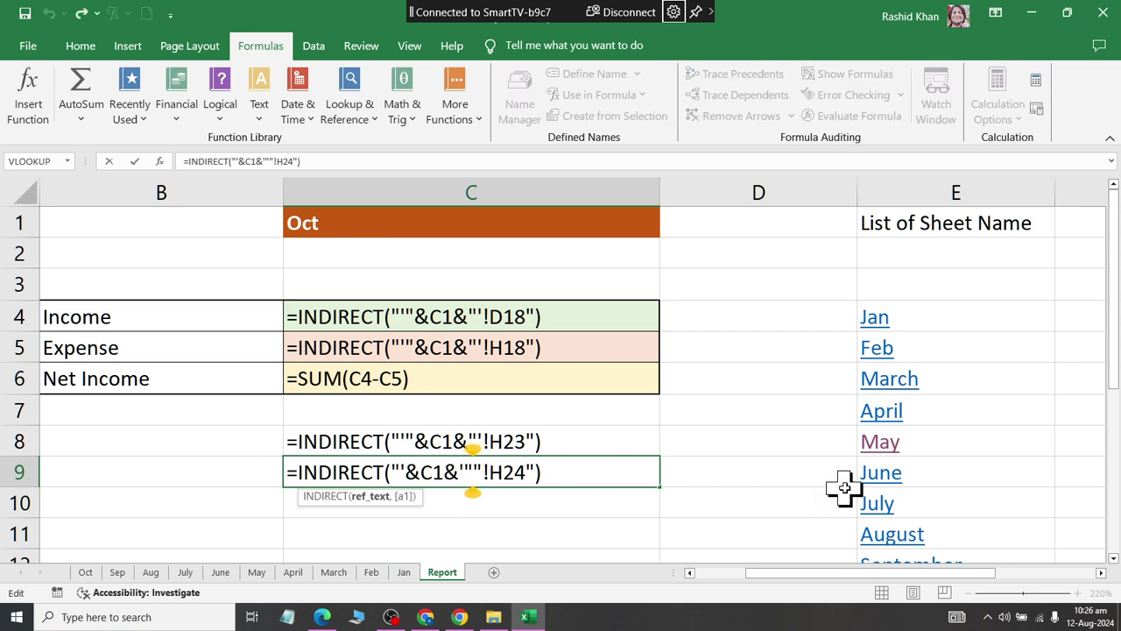
pyautogui.press('BackSpace')
pyautogui.press('BackSpace')
pyautogui.press('Left')
pyautogui.press('Left')
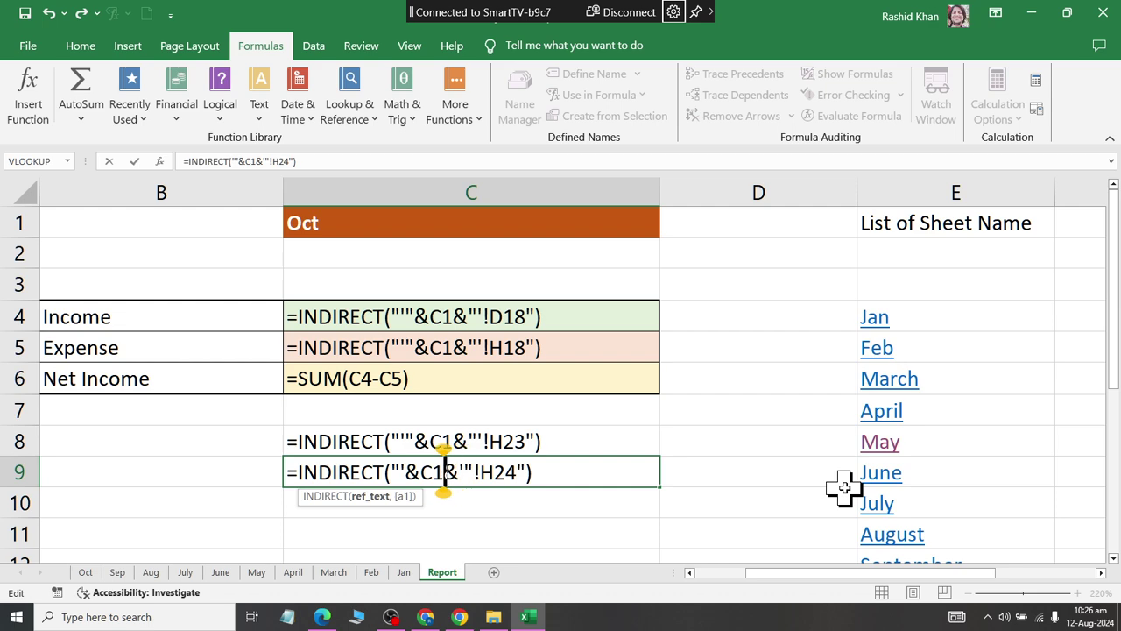
pyautogui.press('Left')
pyautogui.press('Left')
pyautogui.press('Left')
pyautogui.write('"\'')
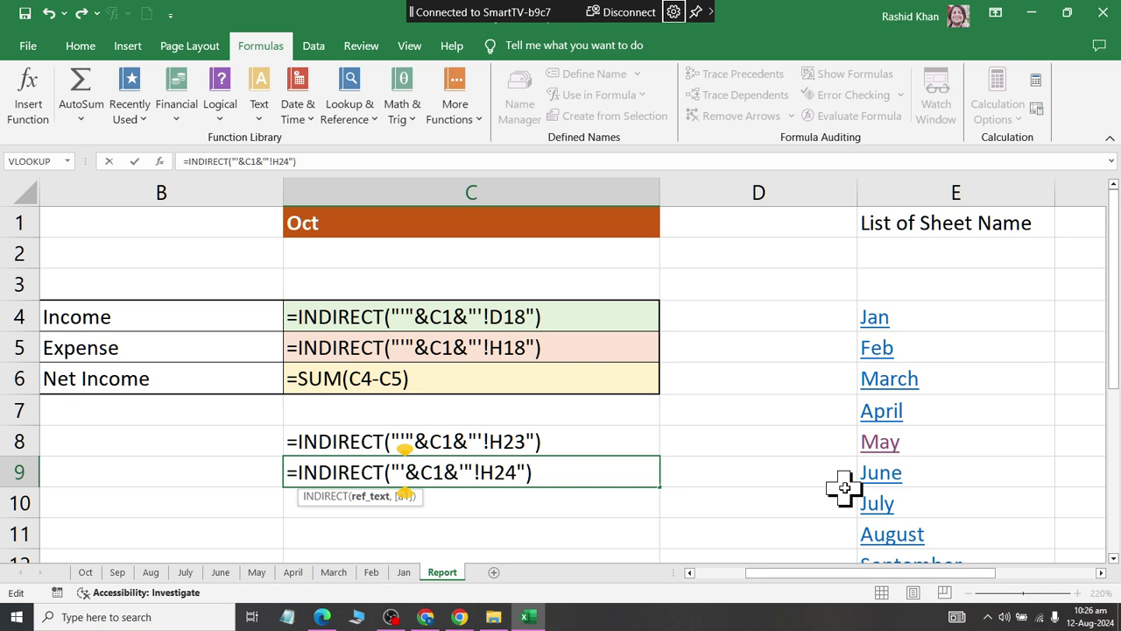
pyautogui.write('"')
pyautogui.press('Right')
pyautogui.press('Right')
pyautogui.press('Right')
pyautogui.press('Right')
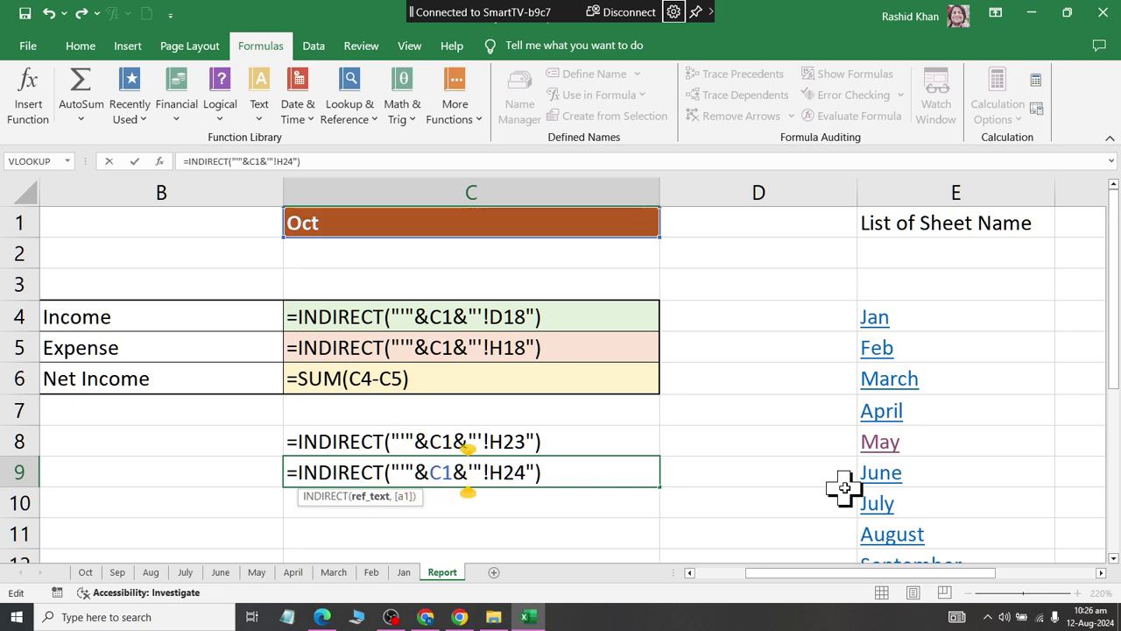
pyautogui.write('"')
pyautogui.press('Return')
pyautogui.press('Return')
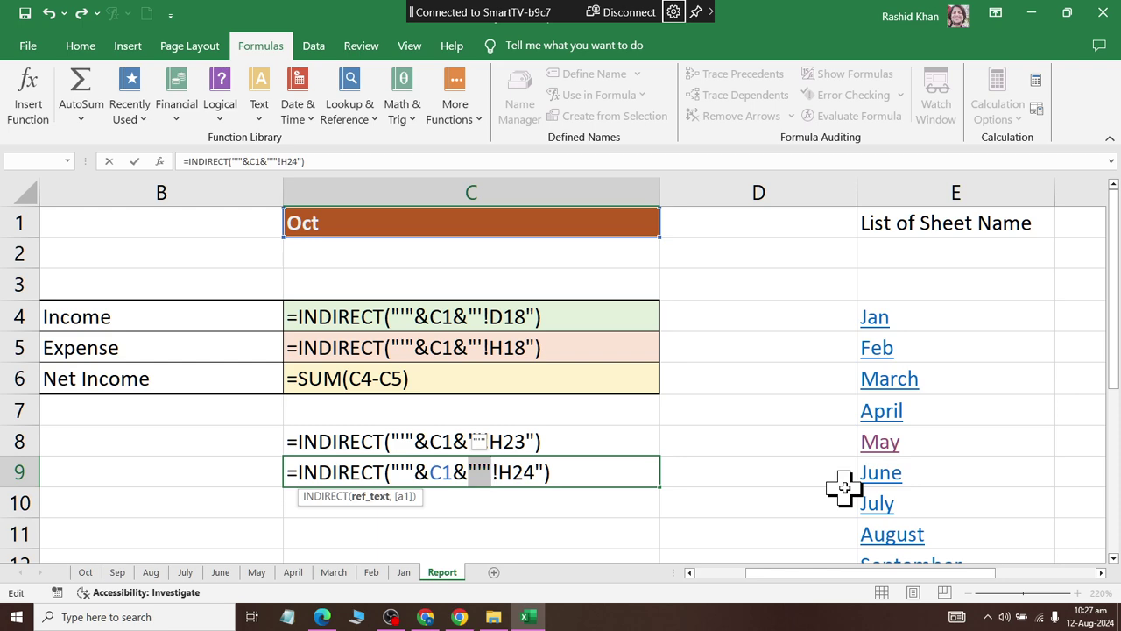
# Finish C9 as =INDIRECT("'"&C1&"'!H24") and show values, returning 49500
pyautogui.press('BackSpace')
pyautogui.press('BackSpace')
pyautogui.press('BackSpace')
pyautogui.press('BackSpace')
pyautogui.press('BackSpace')
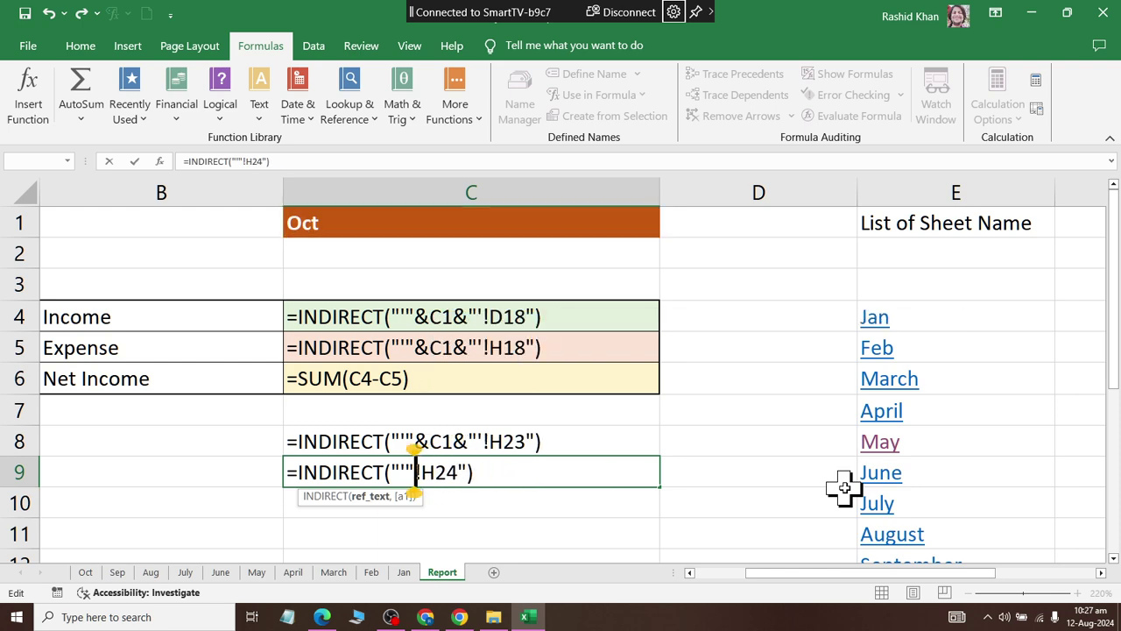
pyautogui.press('BackSpace')
pyautogui.press('BackSpace')
pyautogui.press('BackSpace')
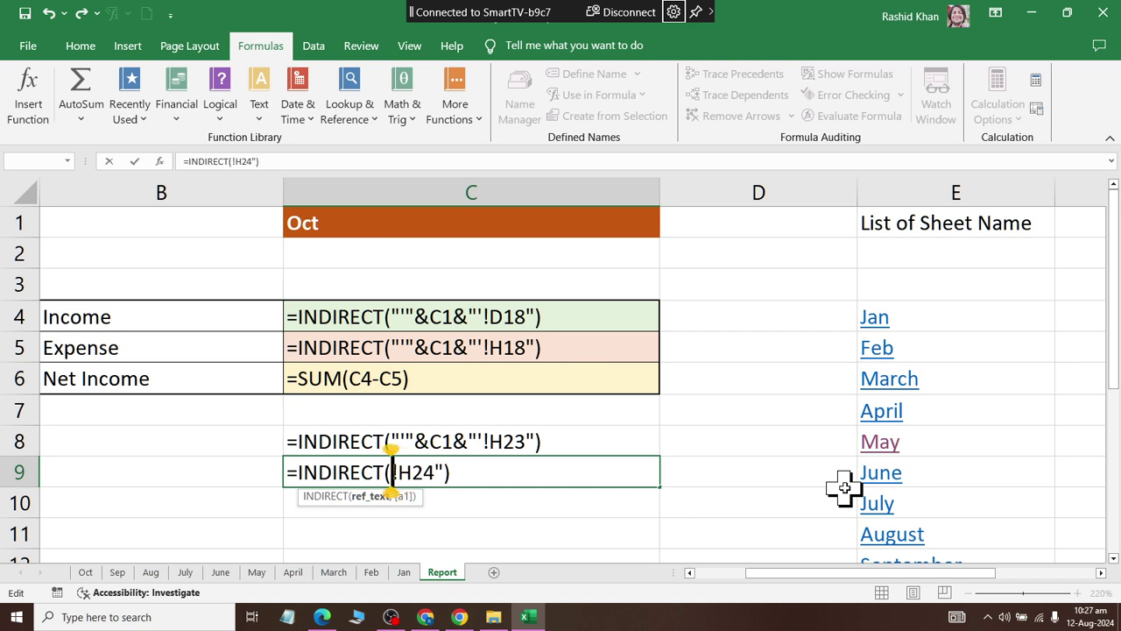
pyautogui.write('""')
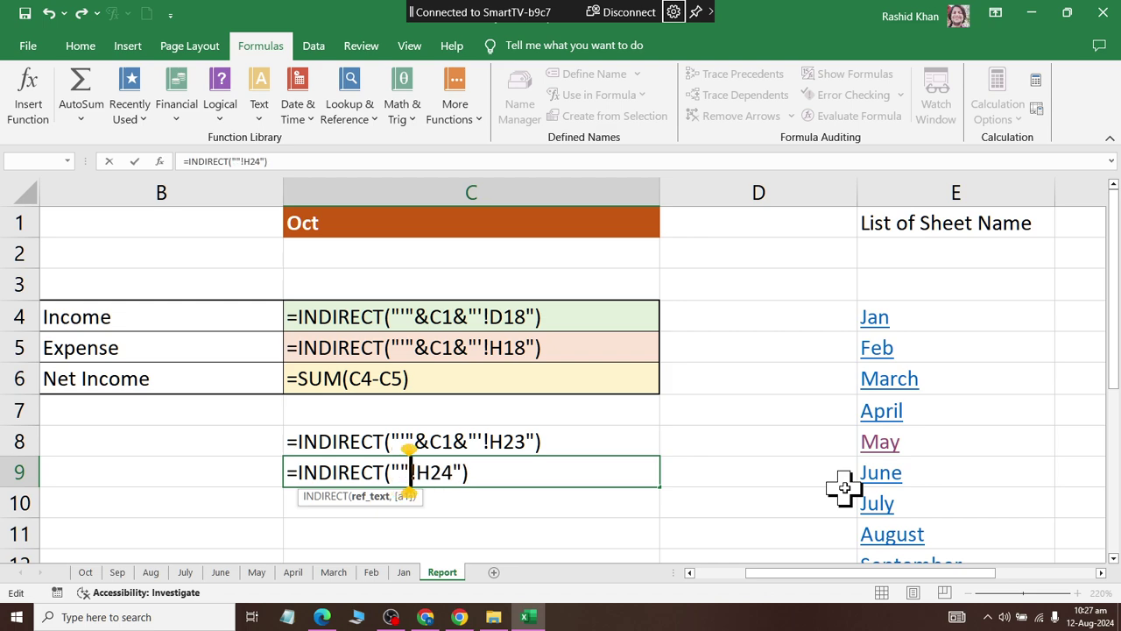
pyautogui.press('BackSpace')
pyautogui.press('BackSpace')
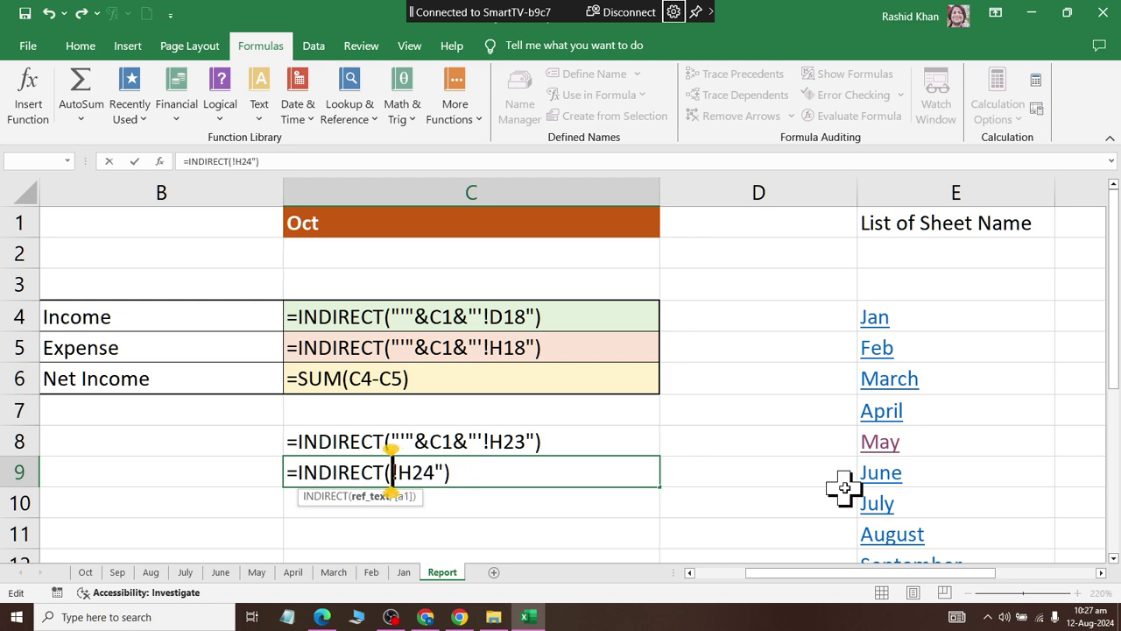
pyautogui.press('BackSpace')
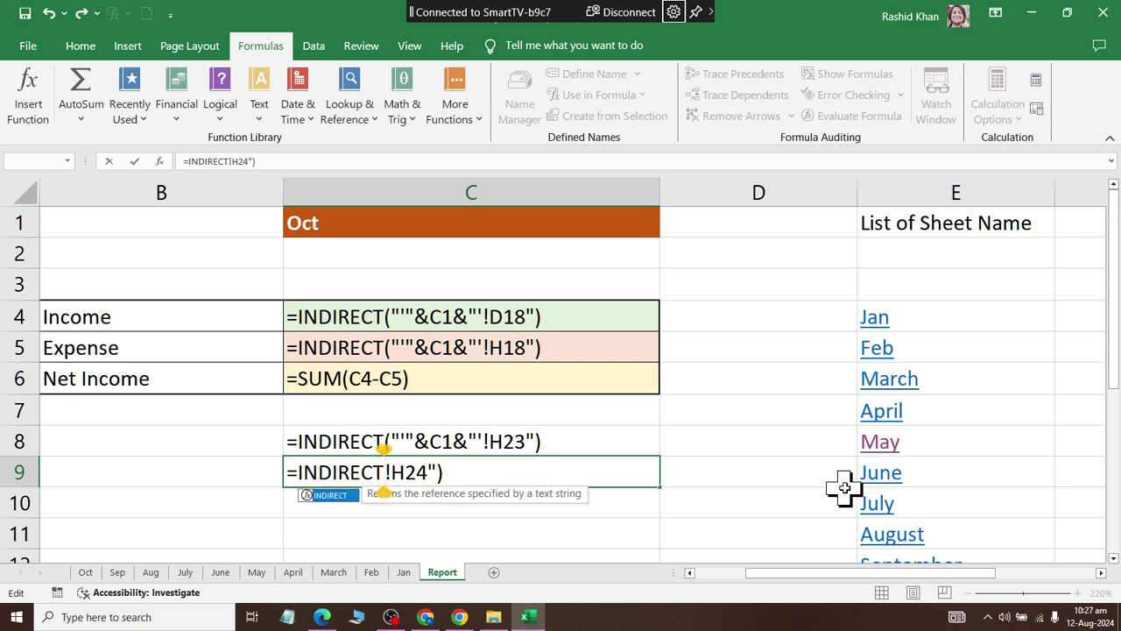
pyautogui.write('"')
pyautogui.press('BackSpace')
pyautogui.write('("')
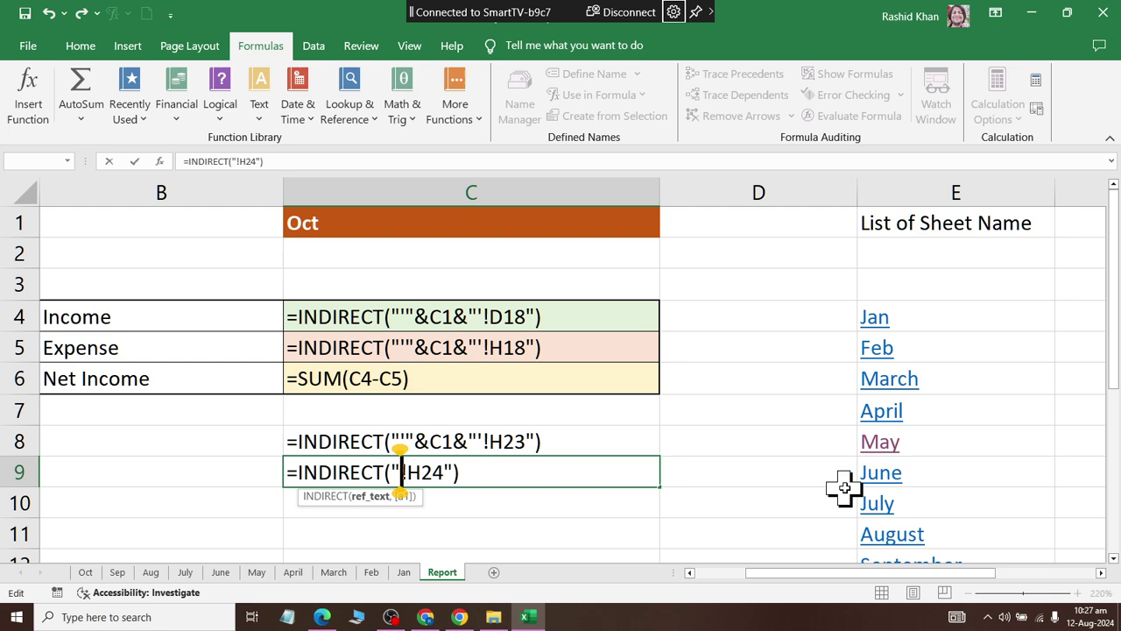
pyautogui.write('"')
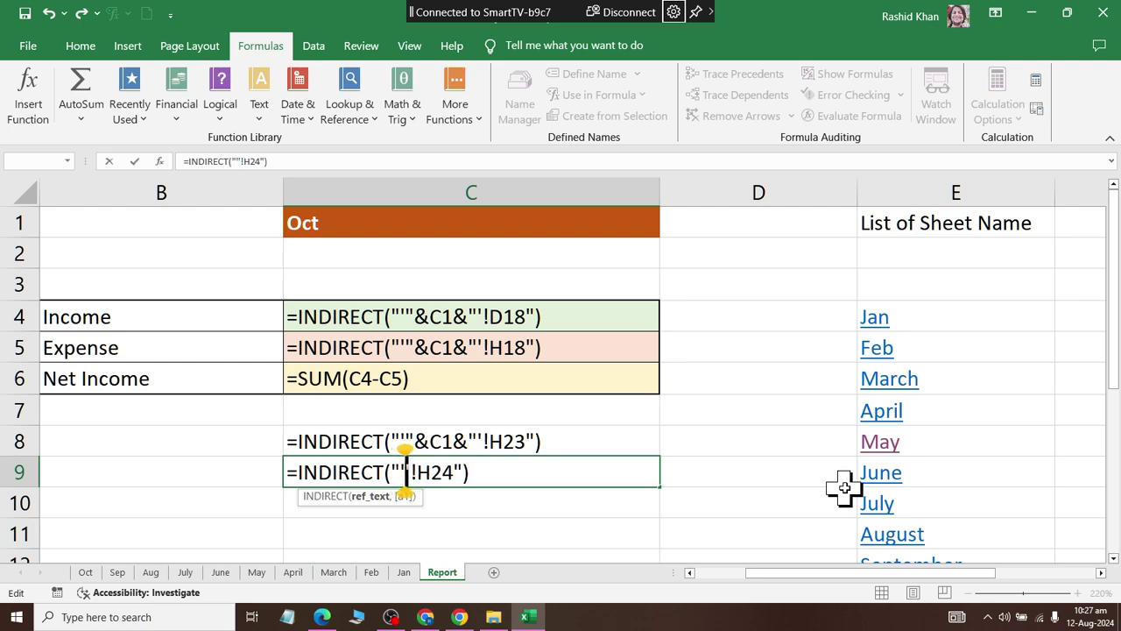
pyautogui.write('""')
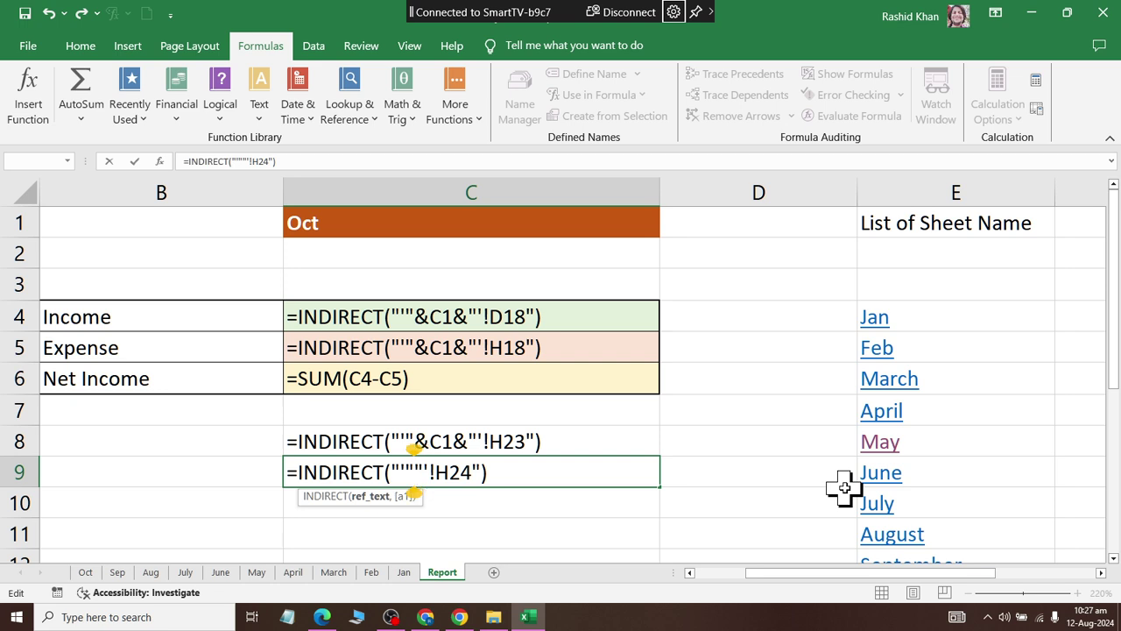
pyautogui.write('&&')
pyautogui.press('Left')
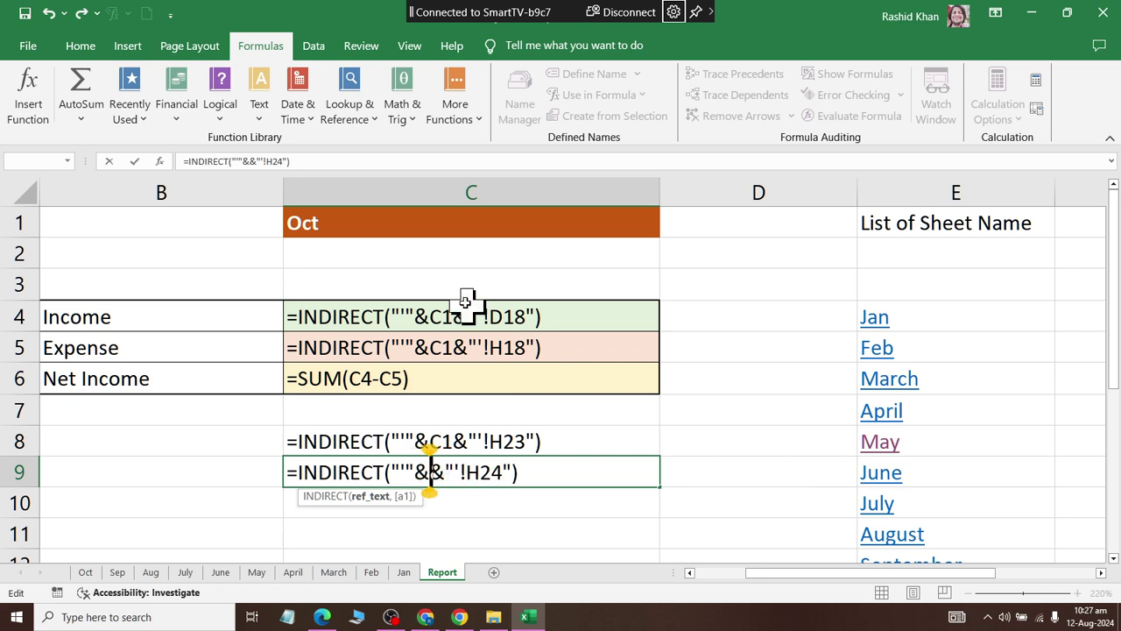
pyautogui.click(438, 231)
pyautogui.press('Return')
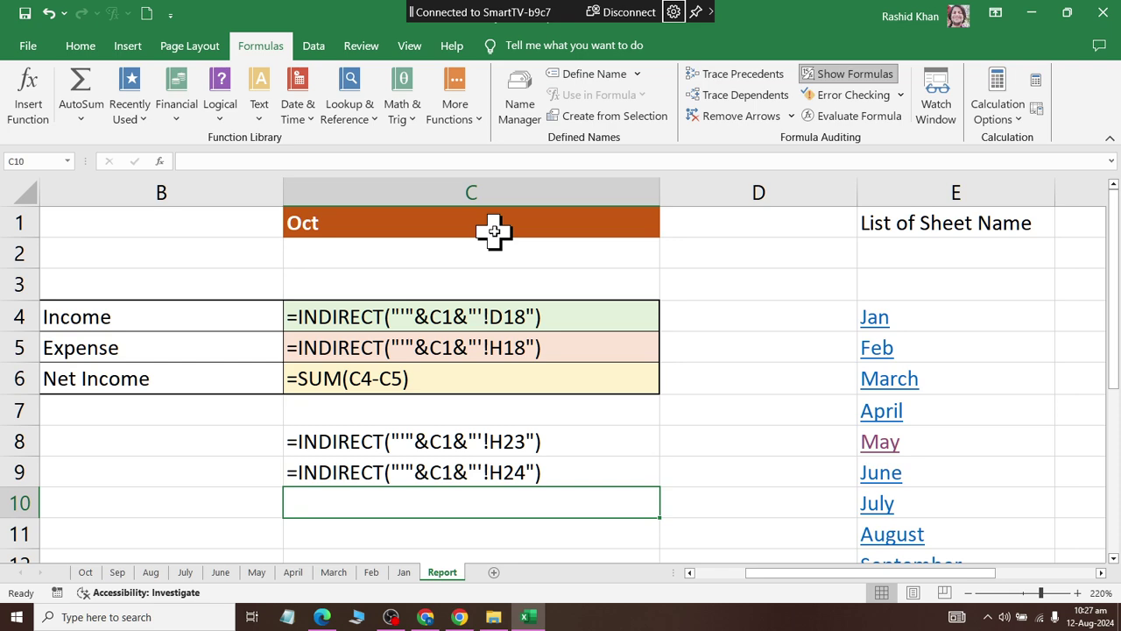
pyautogui.click(841, 76)
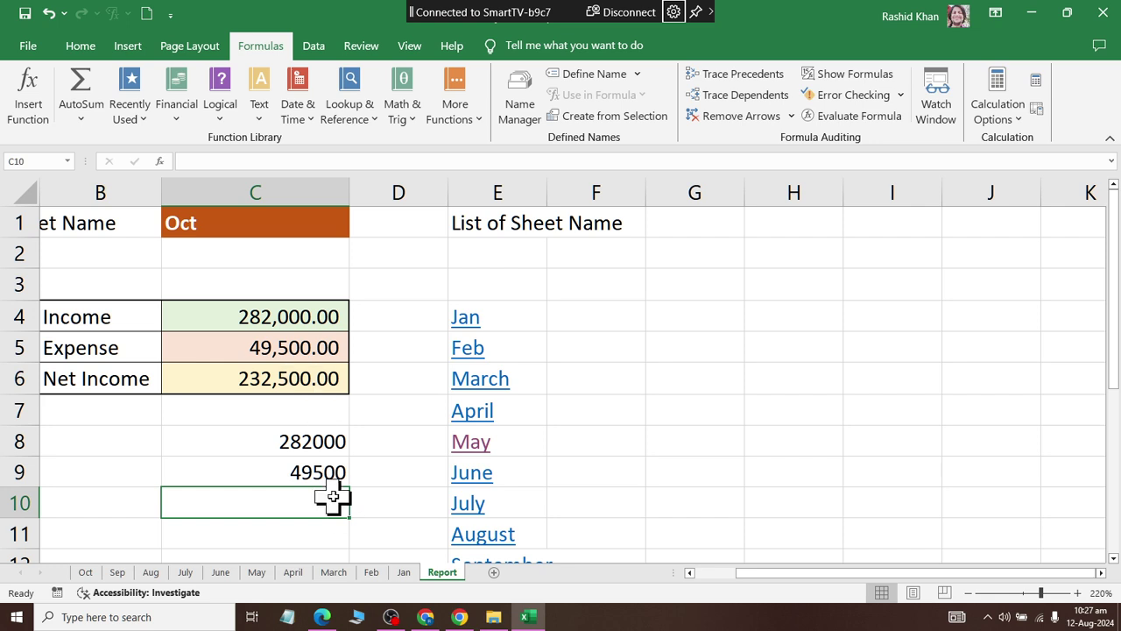
# Enter =SUM(C8-C9) in C10 to confirm the net of 232500
pyautogui.click(78, 88)
pyautogui.click(289, 434)
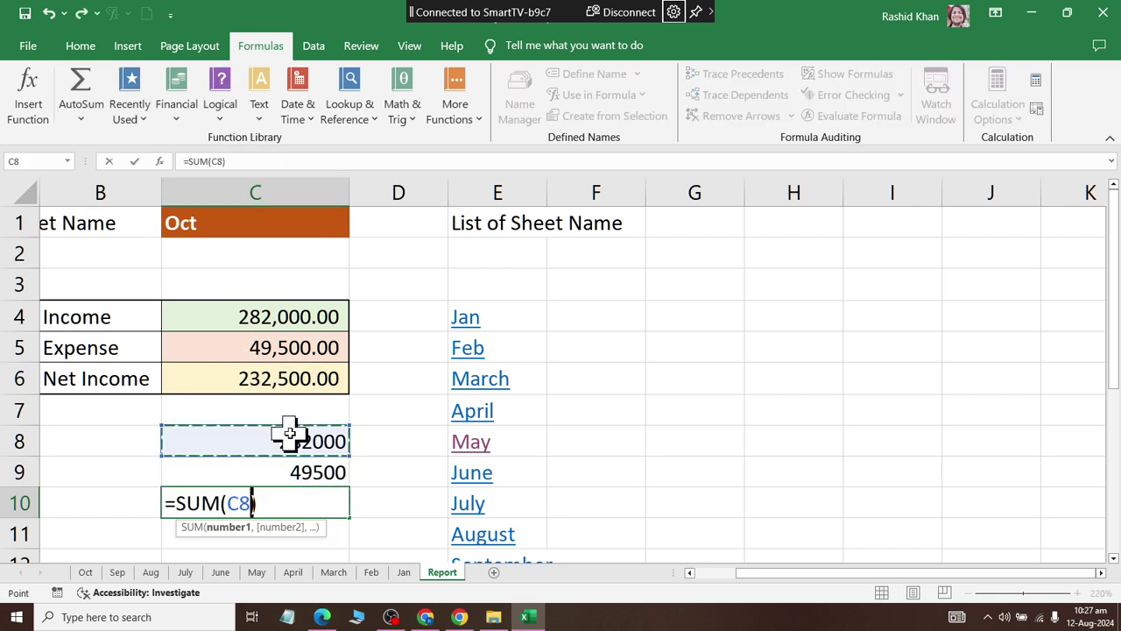
pyautogui.moveTo(289, 433); pyautogui.dragTo(270, 473)
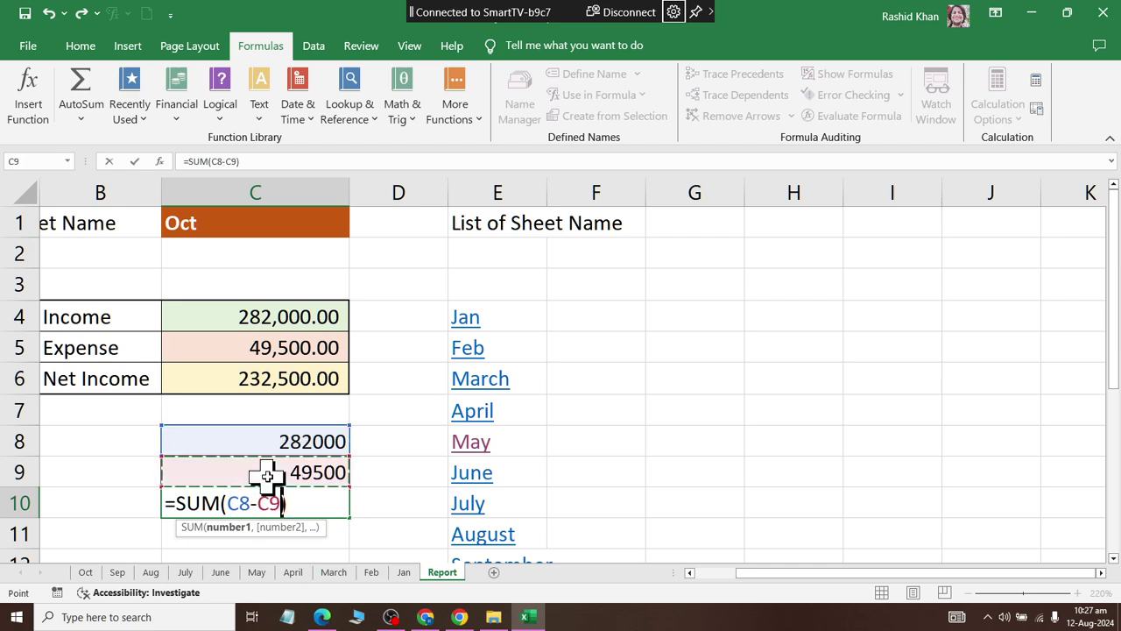
pyautogui.press('Return')
pyautogui.click(315, 508)
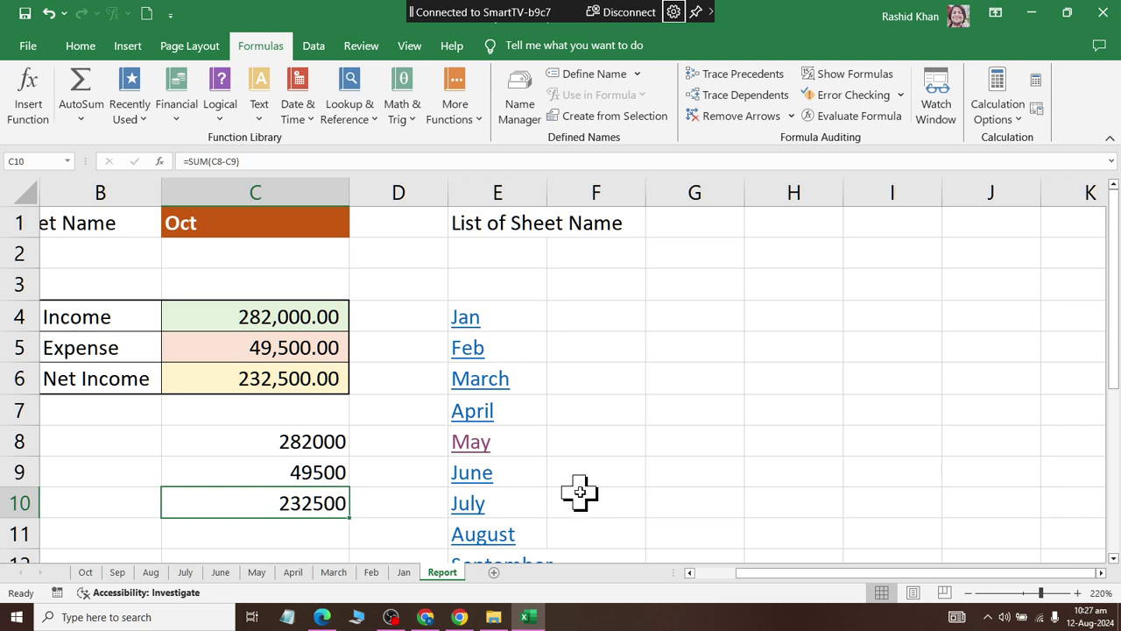
# Clear the test cells C8 through C11
pyautogui.moveTo(324, 442); pyautogui.dragTo(298, 535)
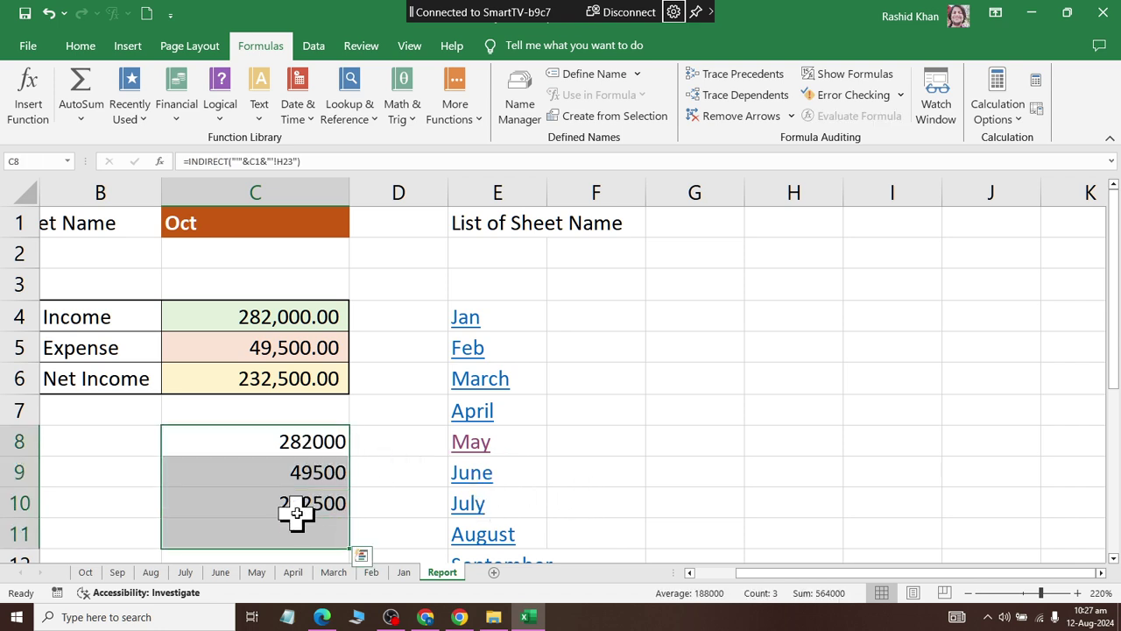
pyautogui.press('Delete')
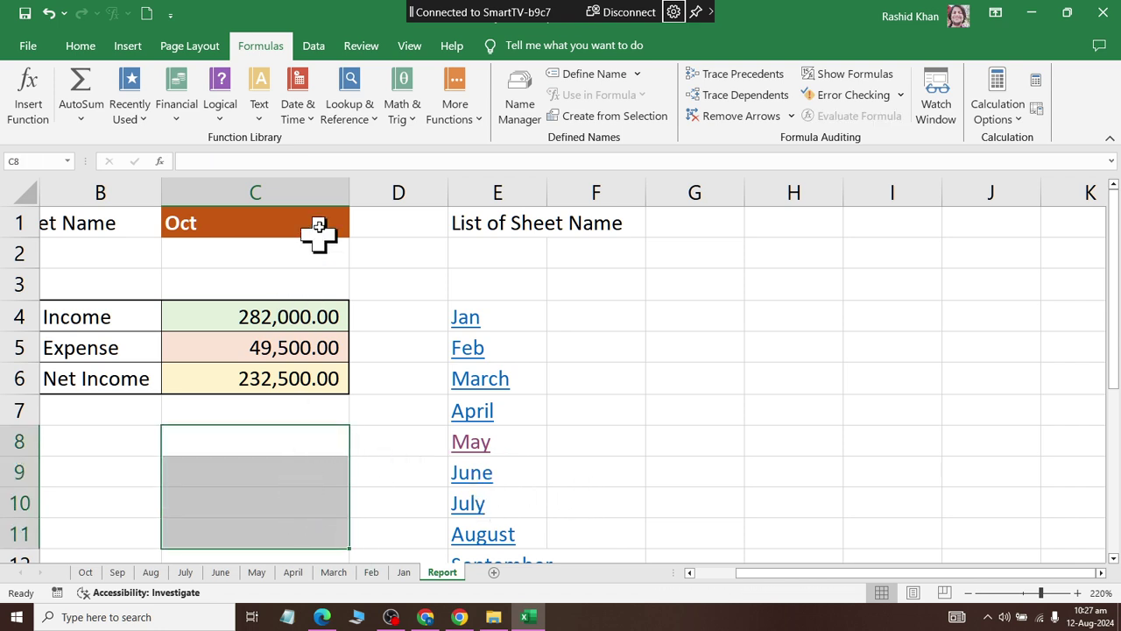
pyautogui.click(326, 225)
# Cycle C1's month through June and March, ending on Sep
pyautogui.click(357, 232)
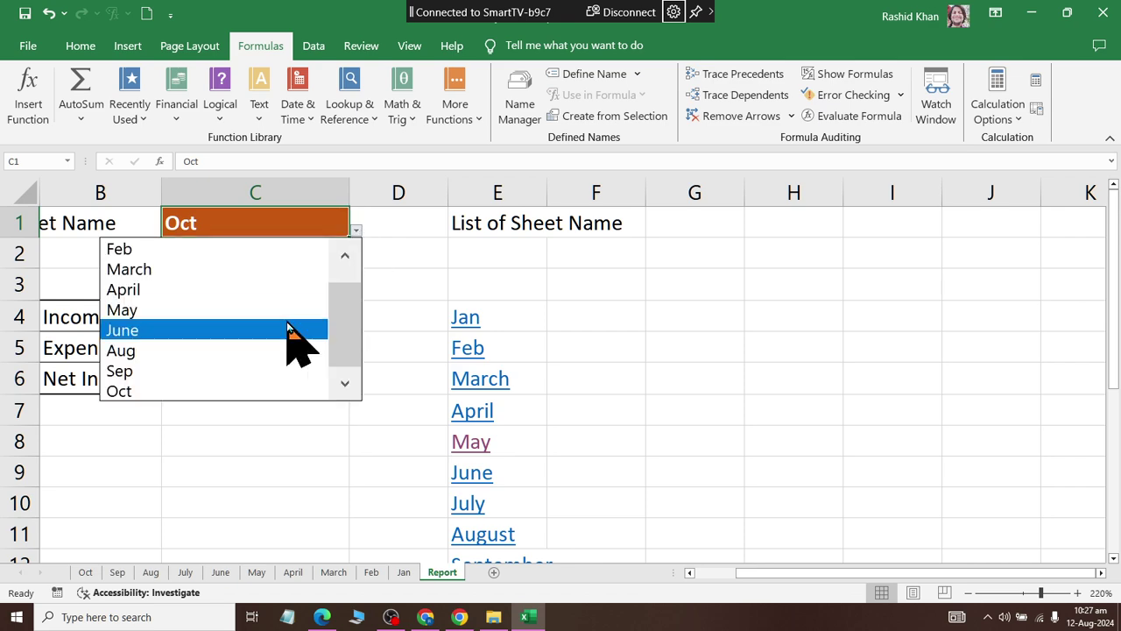
pyautogui.click(288, 328)
pyautogui.click(358, 231)
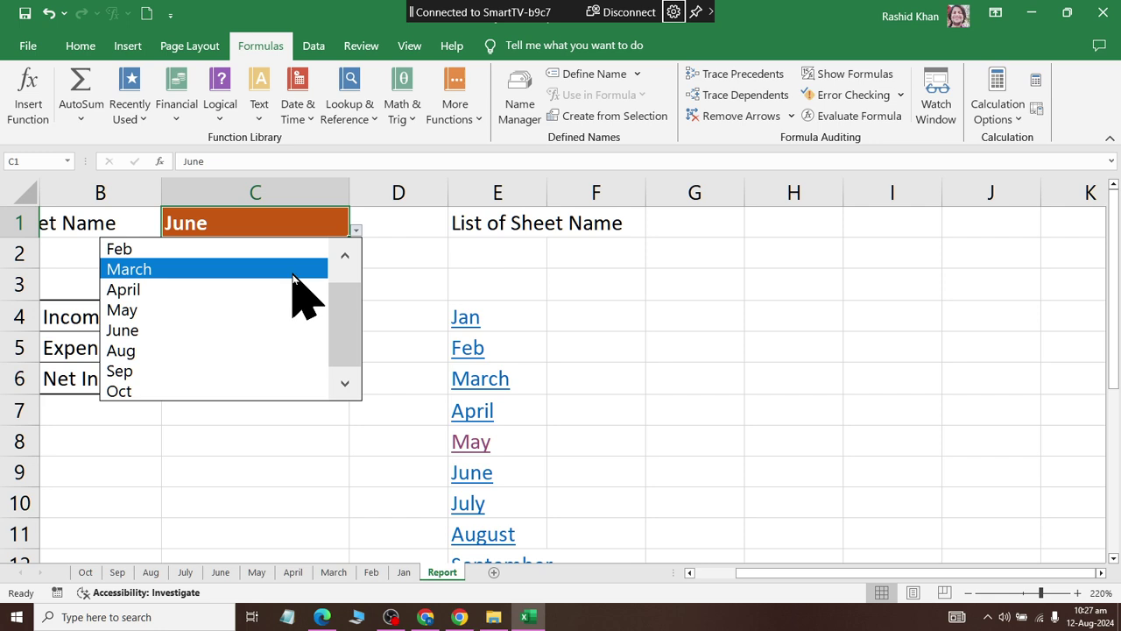
pyautogui.click(291, 269)
pyautogui.click(357, 231)
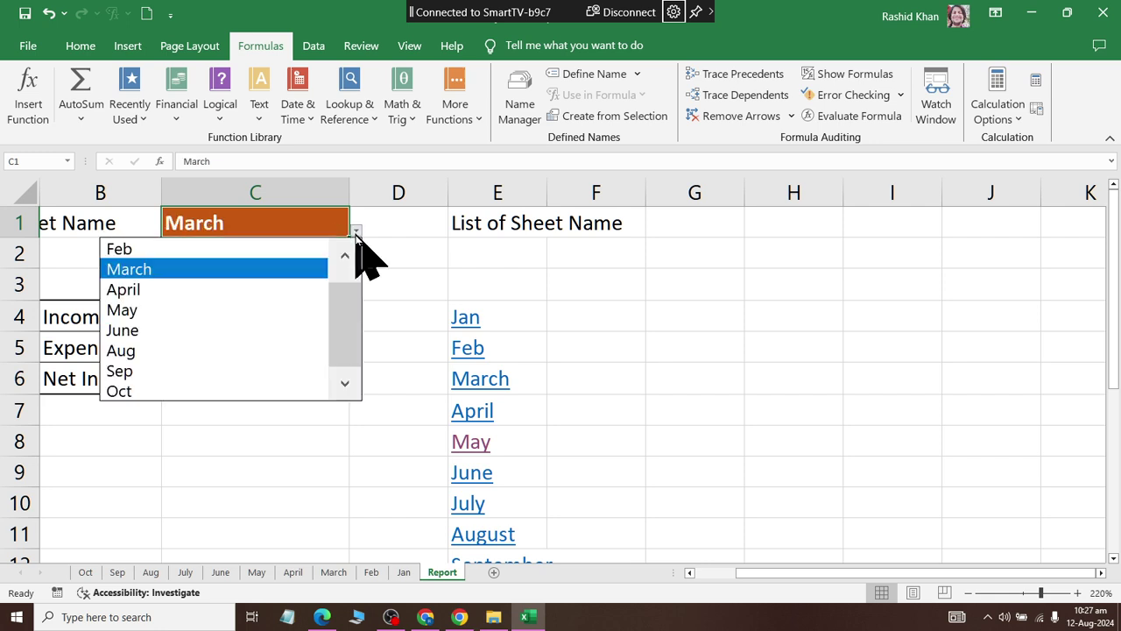
pyautogui.click(261, 372)
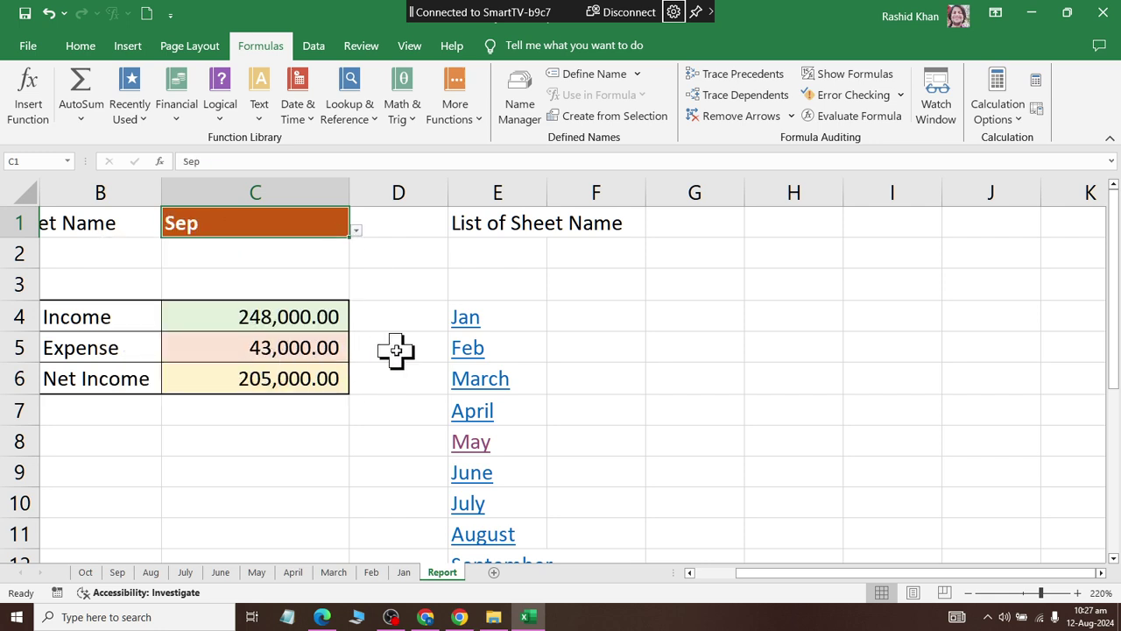
# Follow the Sep hyperlink to review that sheet, then switch to OBS Studio
pyautogui.scroll(-1, 453, 491)
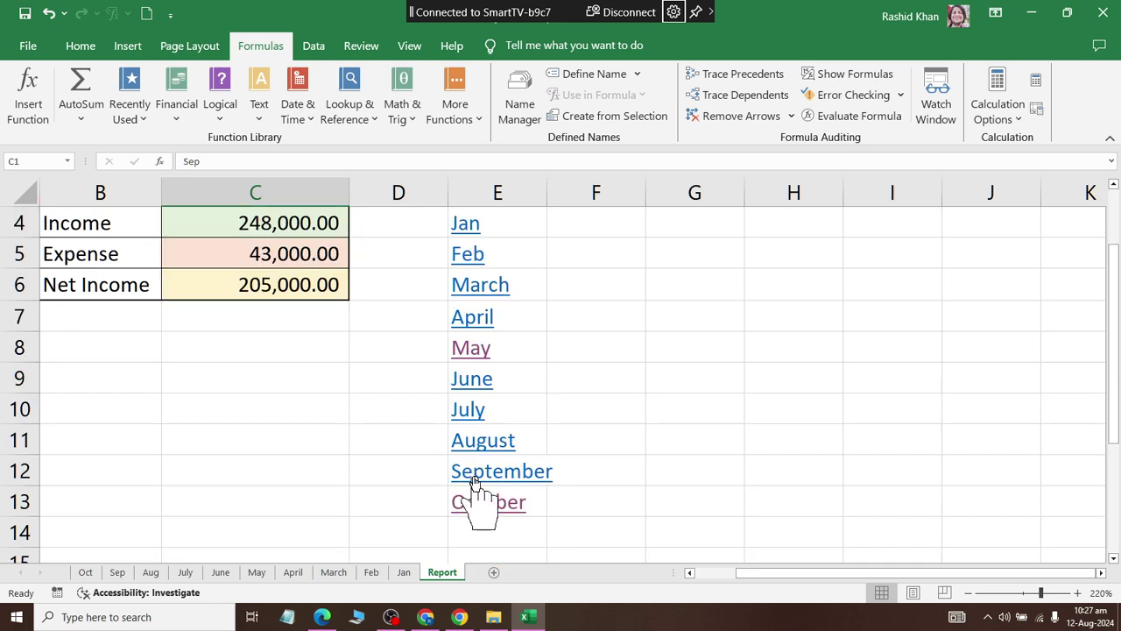
pyautogui.click(474, 482)
pyautogui.scroll(-3, 471, 468)
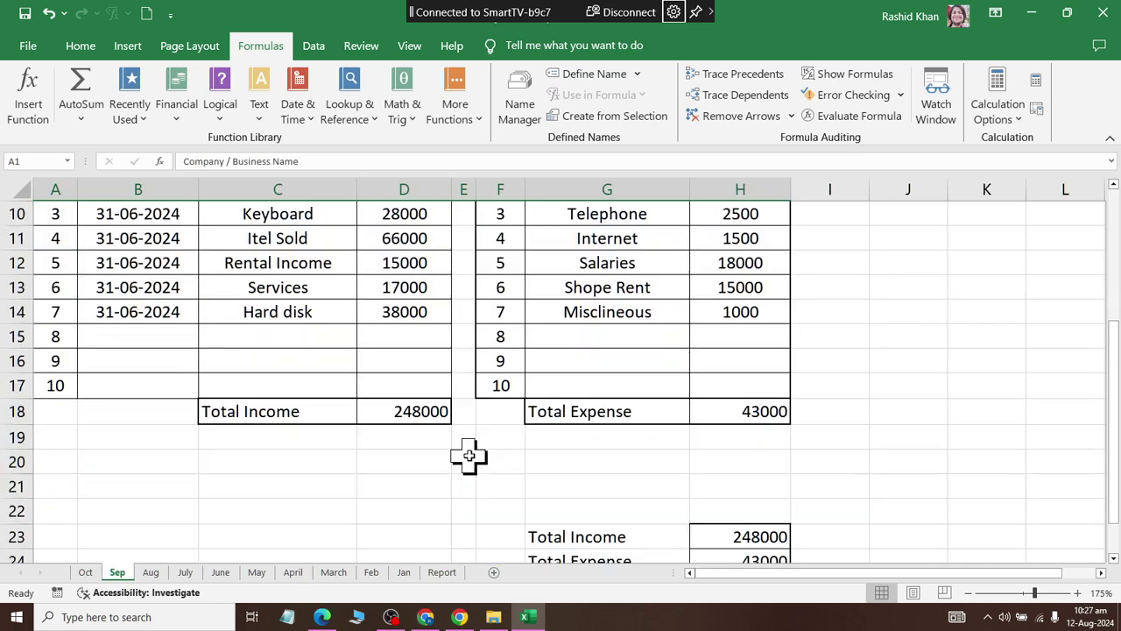
pyautogui.scroll(-2, 469, 455)
pyautogui.scroll(-2, 469, 456)
pyautogui.scroll(1, 463, 453)
pyautogui.scroll(5, 463, 453)
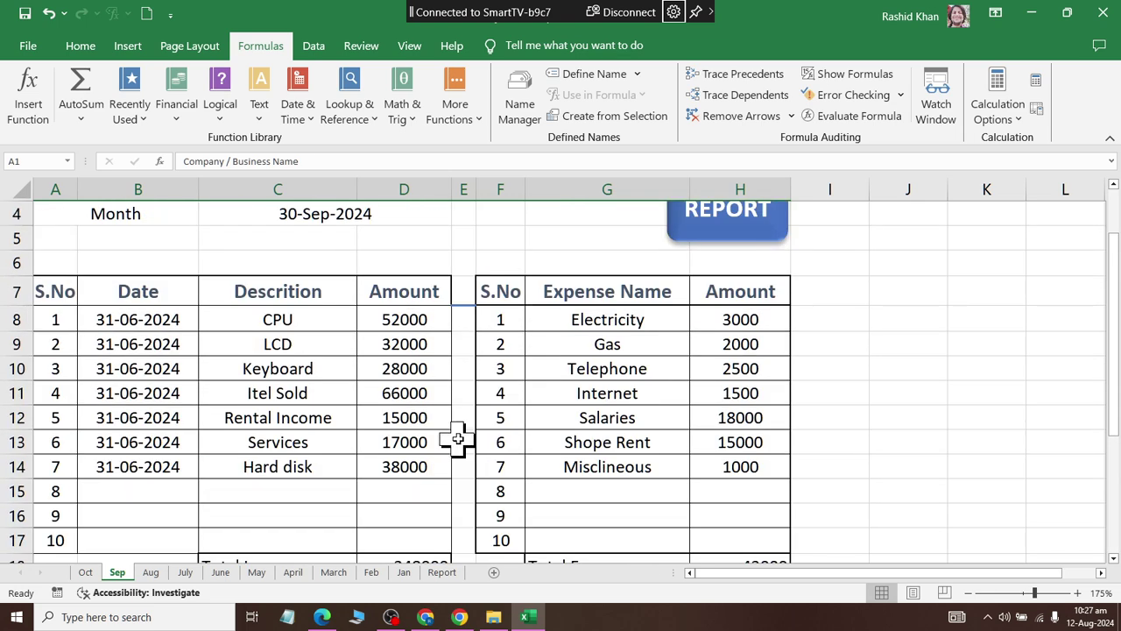
pyautogui.scroll(1, 457, 439)
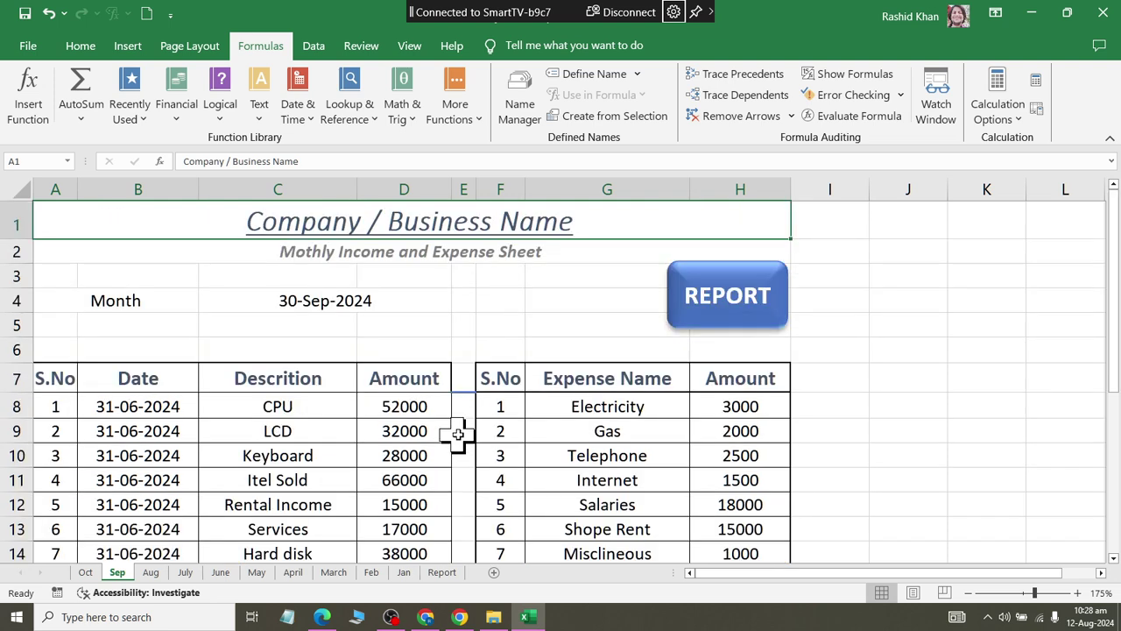
pyautogui.click(426, 617)
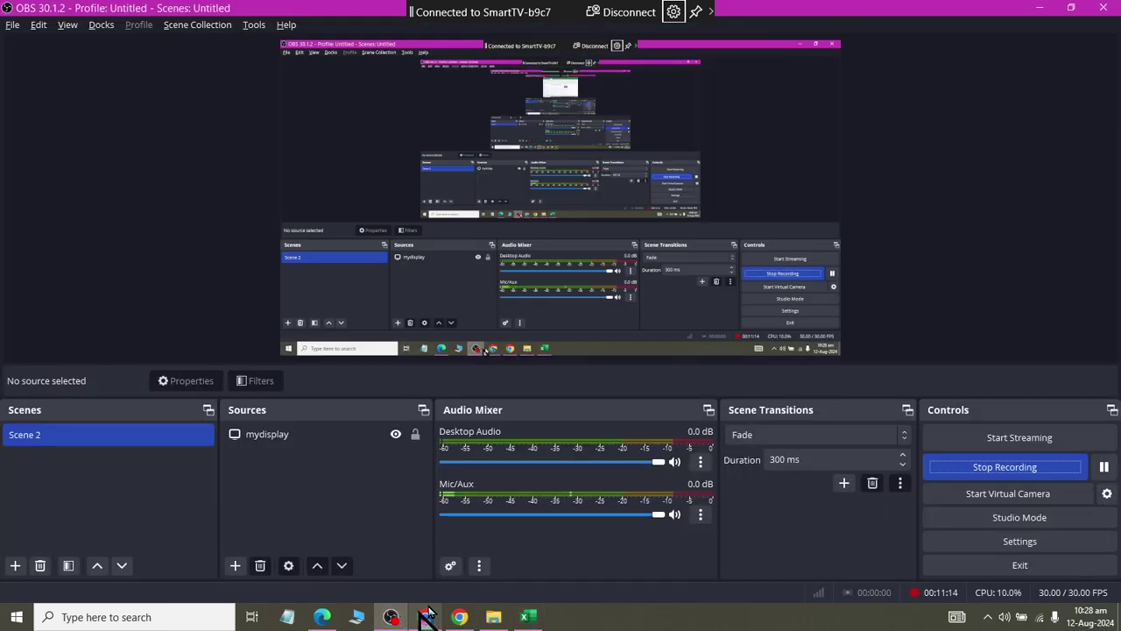